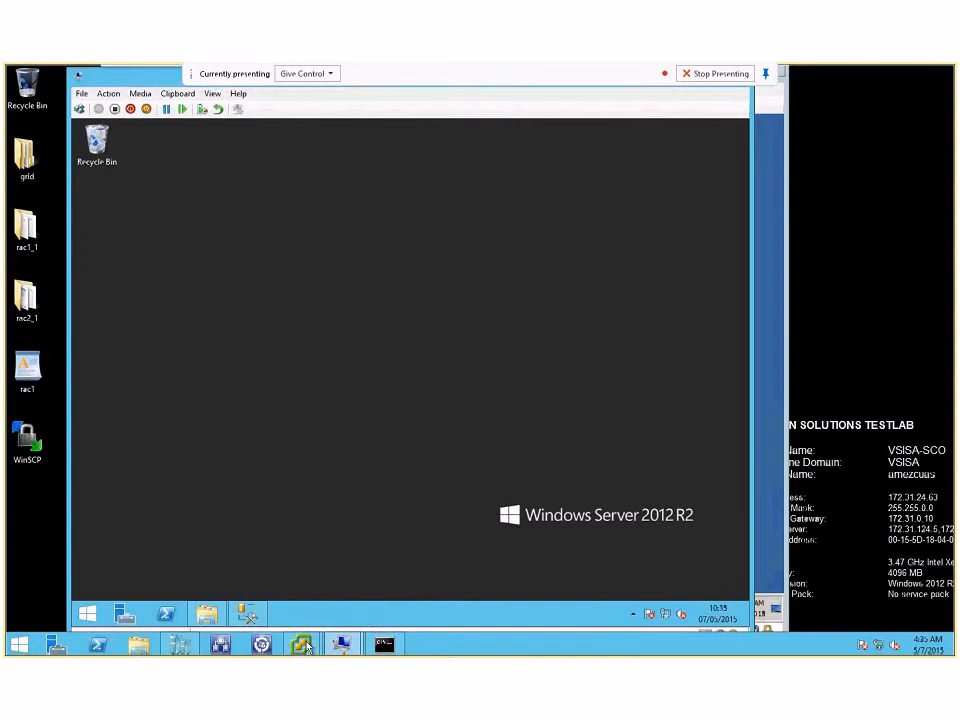
Step: Switch to the vSphere console of the DTM-W2k3 virtual machine
click(305, 642)
click(356, 583)
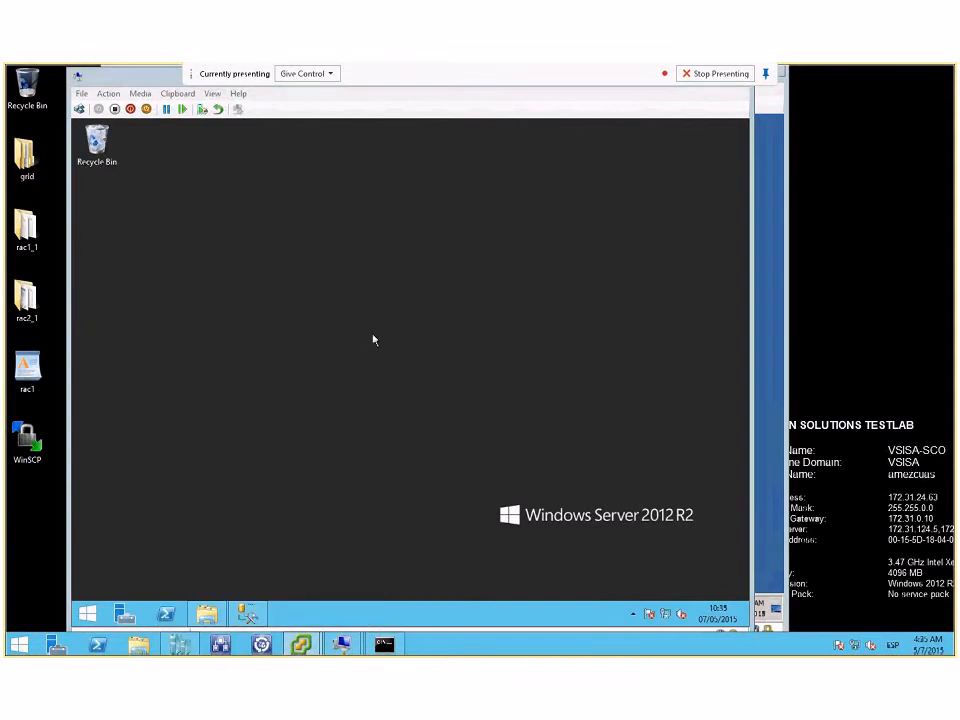
click(305, 645)
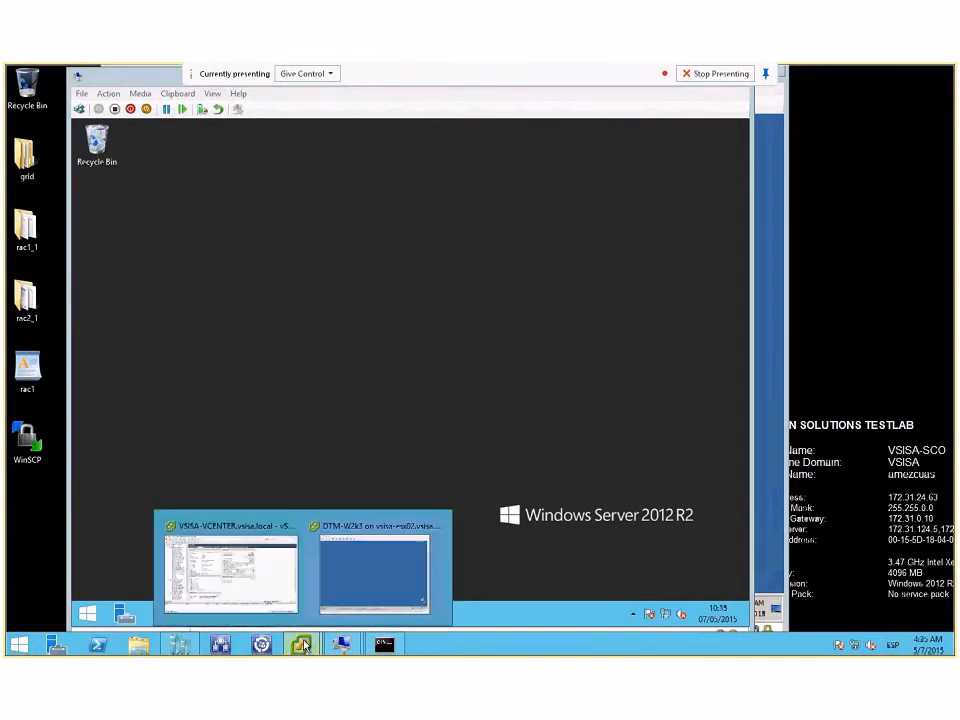
click(381, 574)
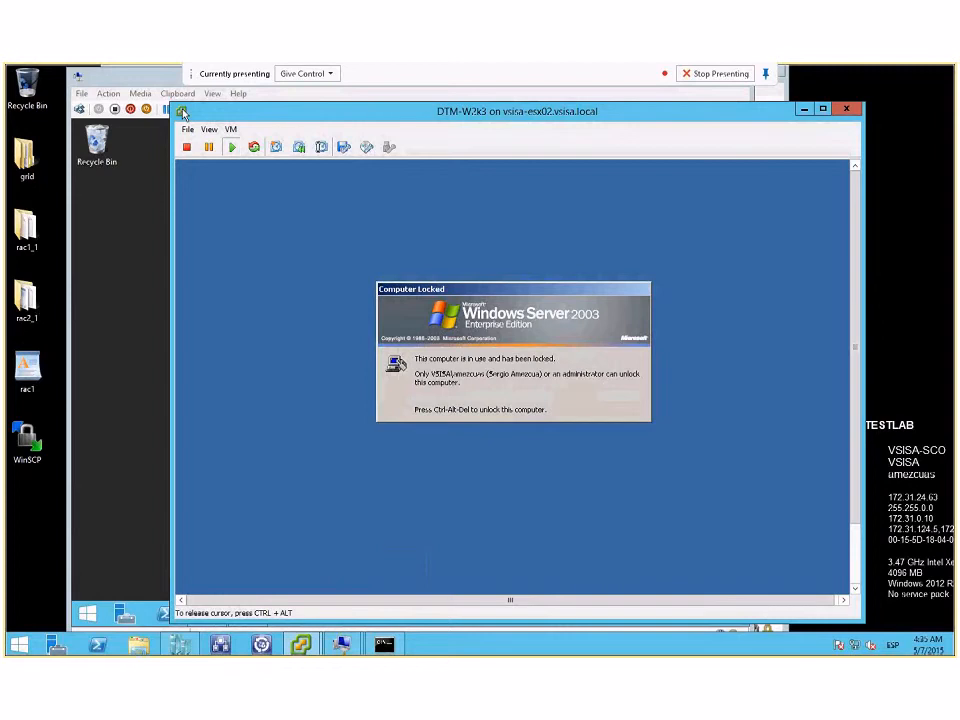
Step: Unlock the Windows Server 2003 guest with the account password and bring up its System Information summary
click(231, 129)
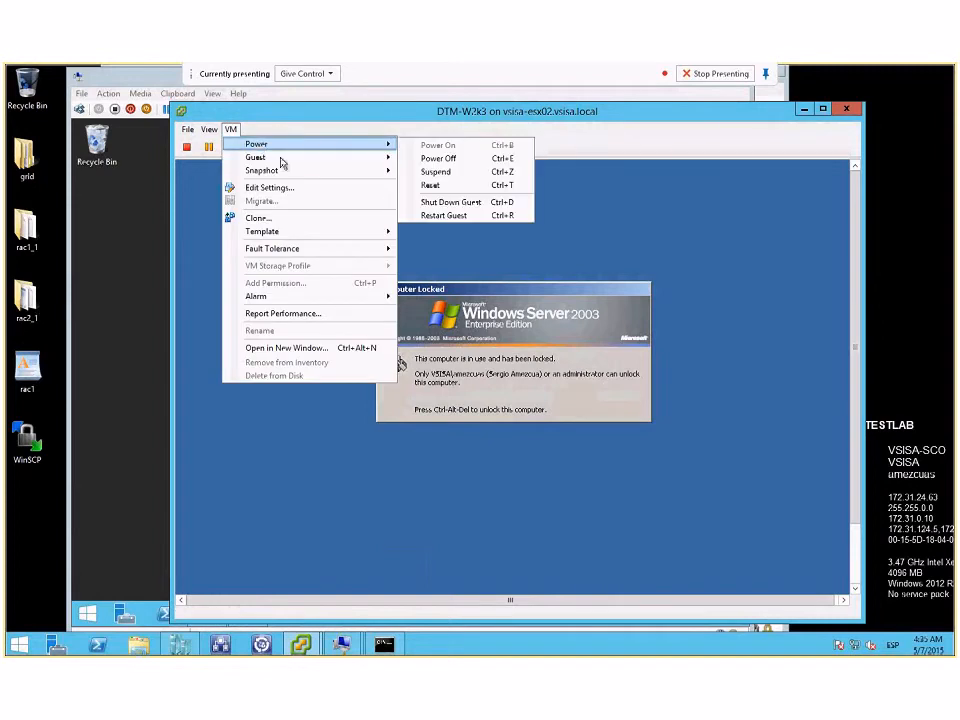
click(450, 185)
click(521, 317)
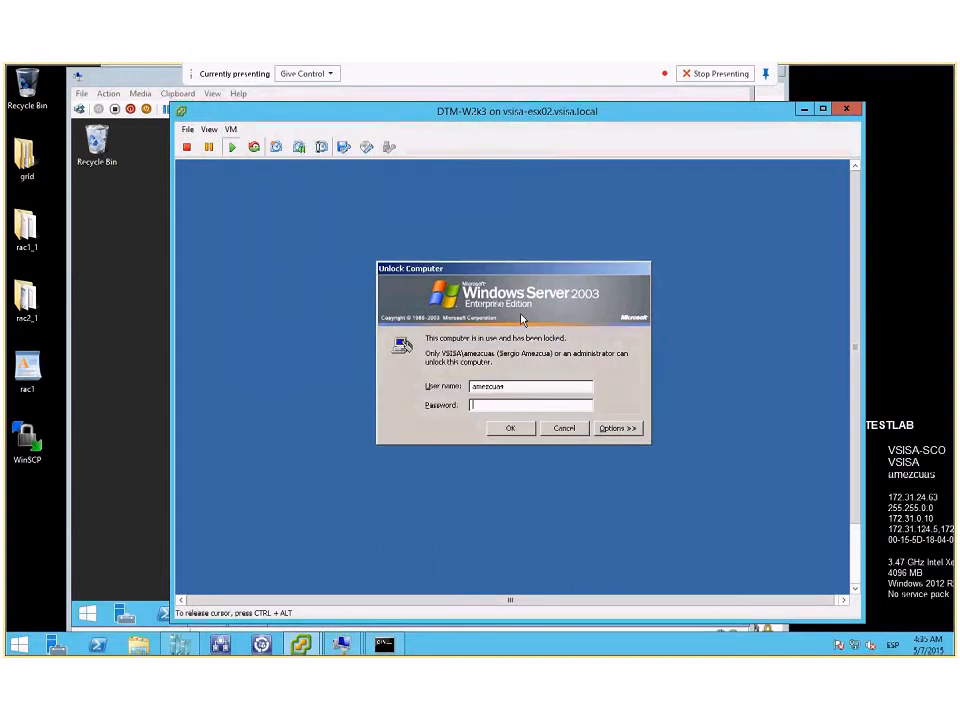
text(*******)
key(Return)
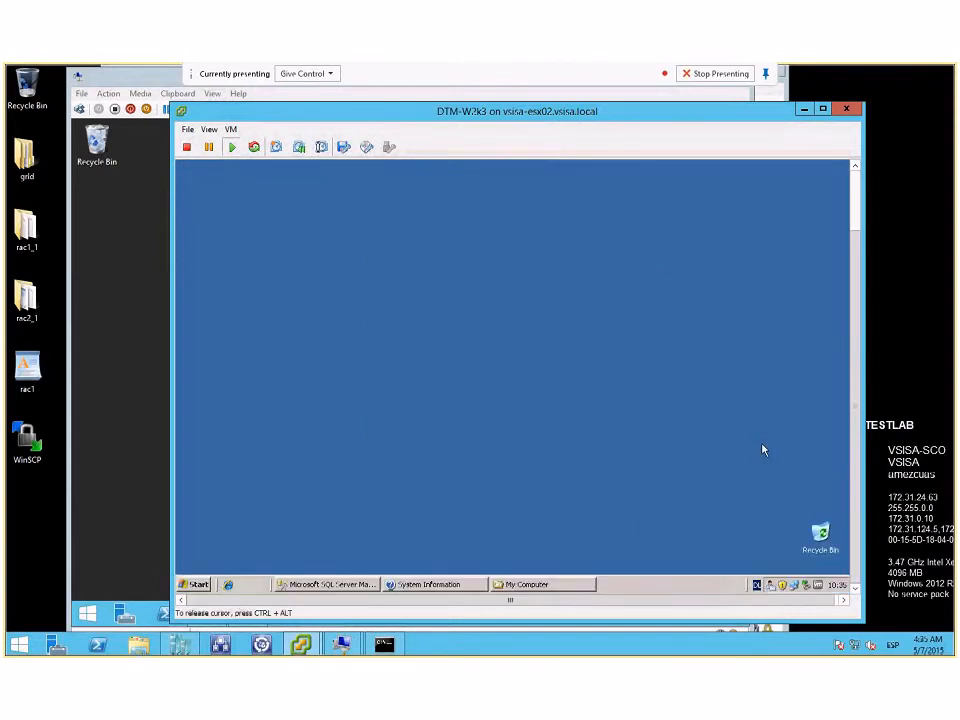
click(450, 586)
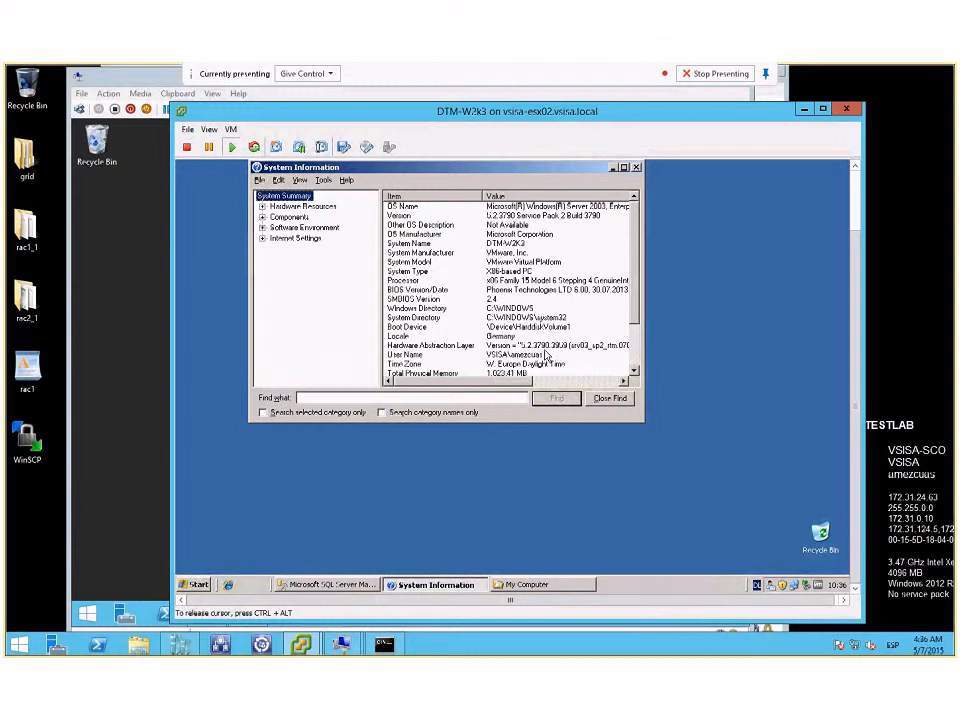
Step: Check the disk capacity of Local Disk (C:) in its properties on the Windows Server 2012 R2 machine
click(135, 414)
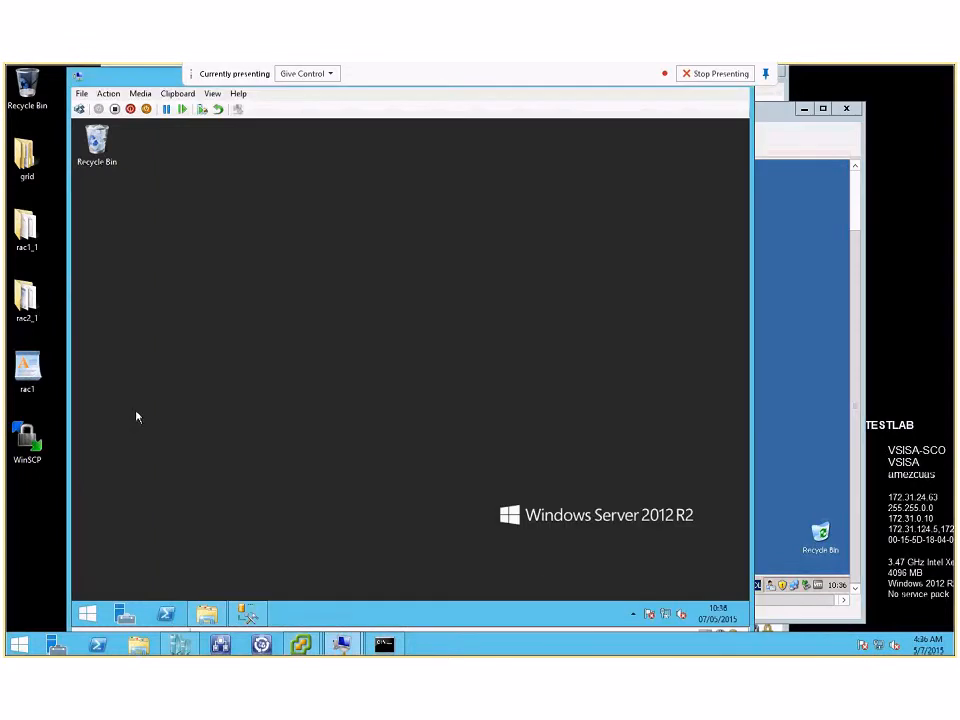
click(211, 615)
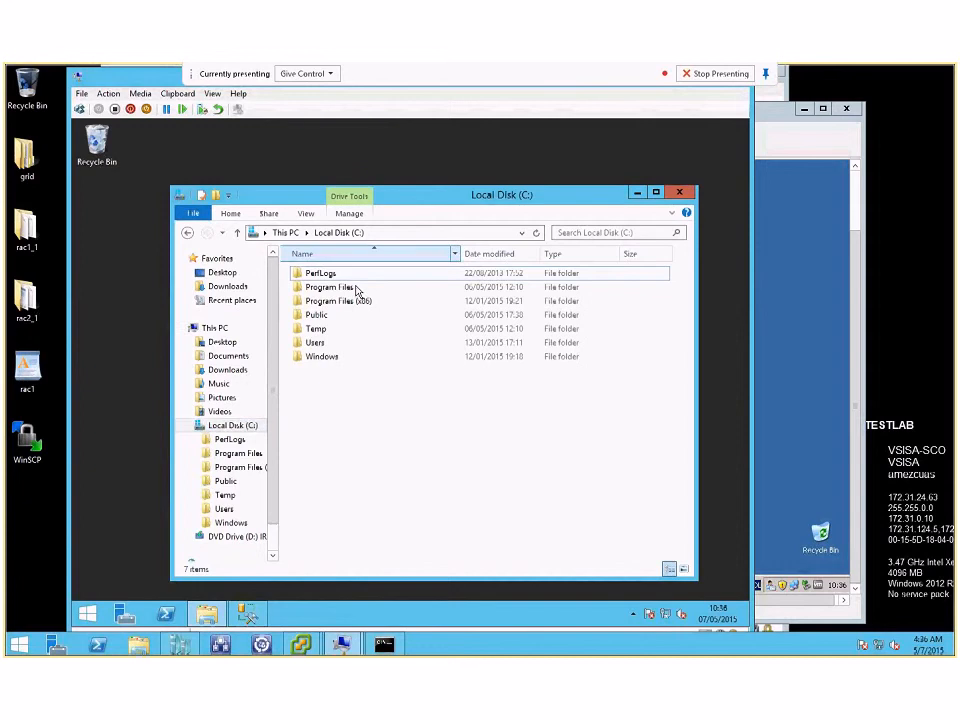
right_click(229, 425)
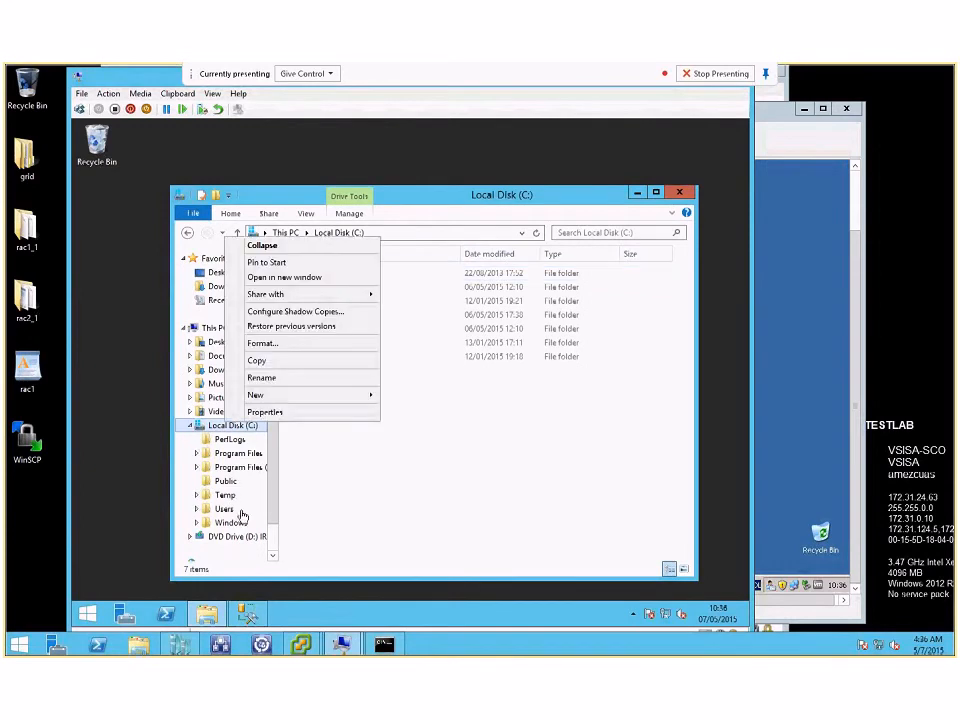
click(258, 412)
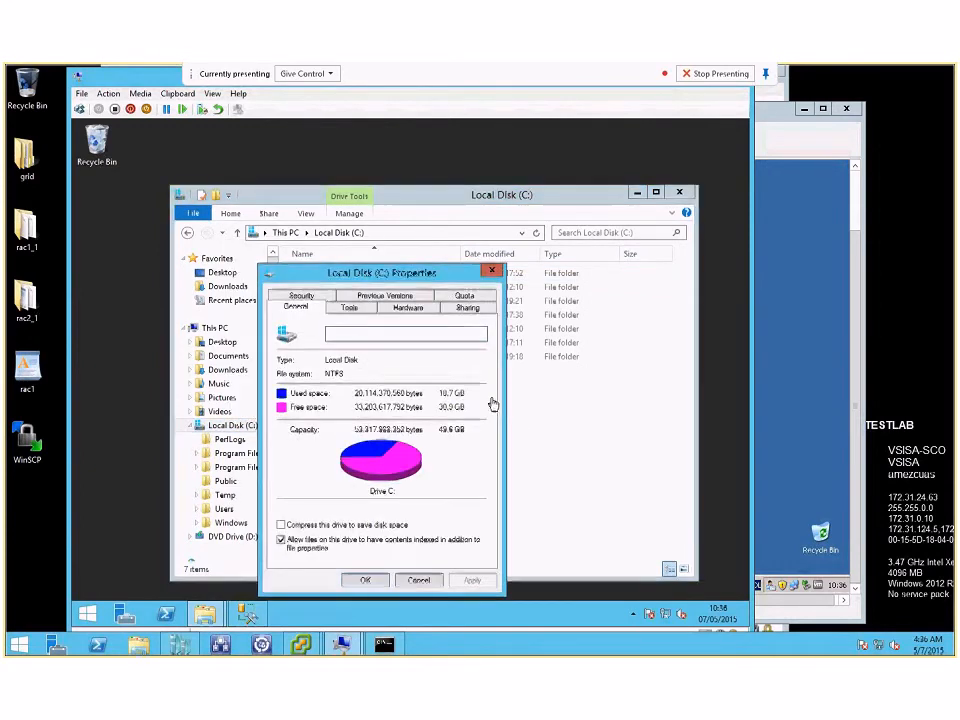
key(Escape)
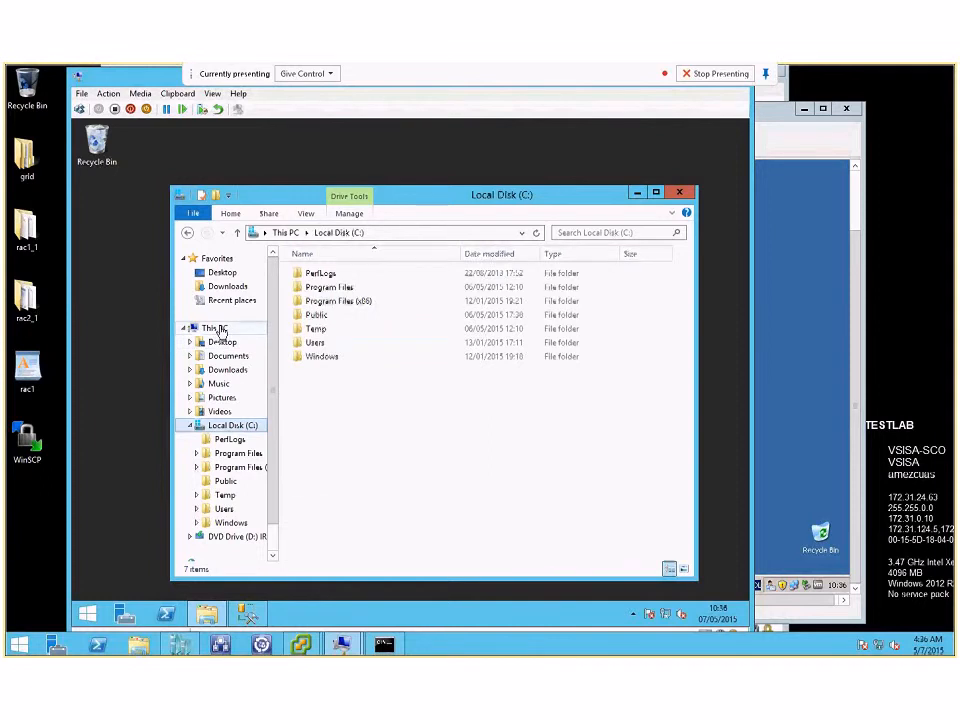
Step: Review the basic system information of This PC on the Windows Server 2012 R2 machine and close the System window
click(219, 330)
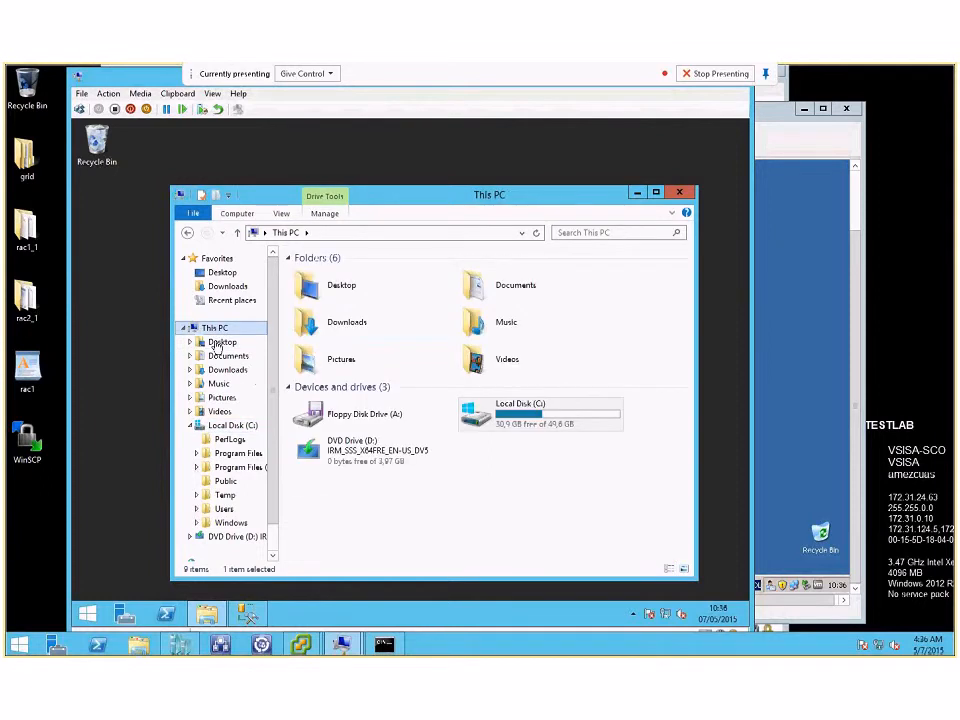
scroll(270, 490, down, 2)
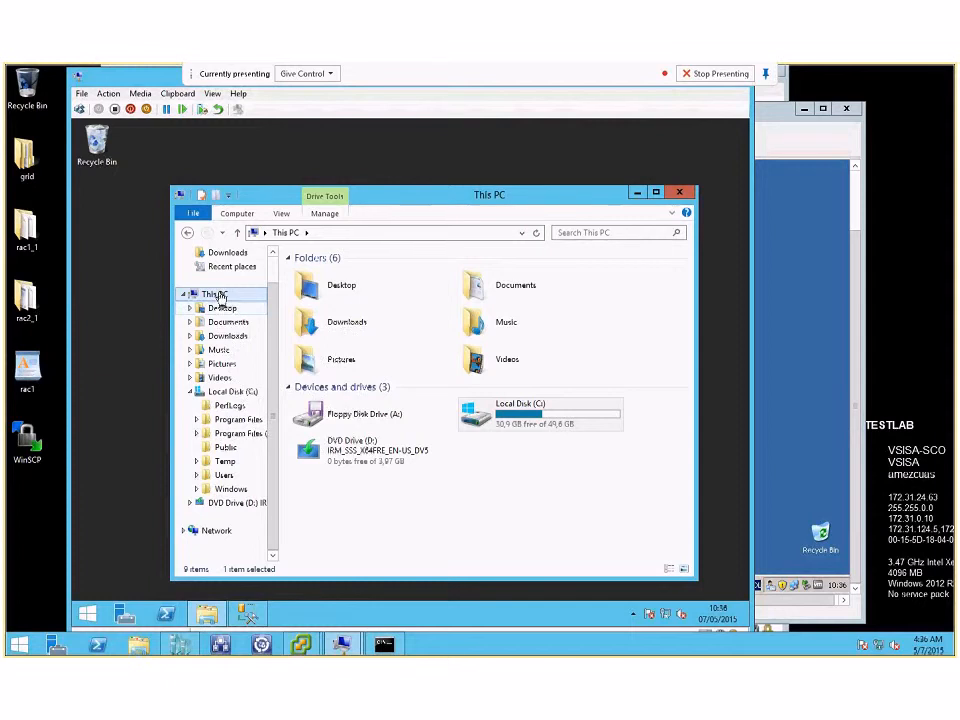
right_click(221, 296)
click(266, 446)
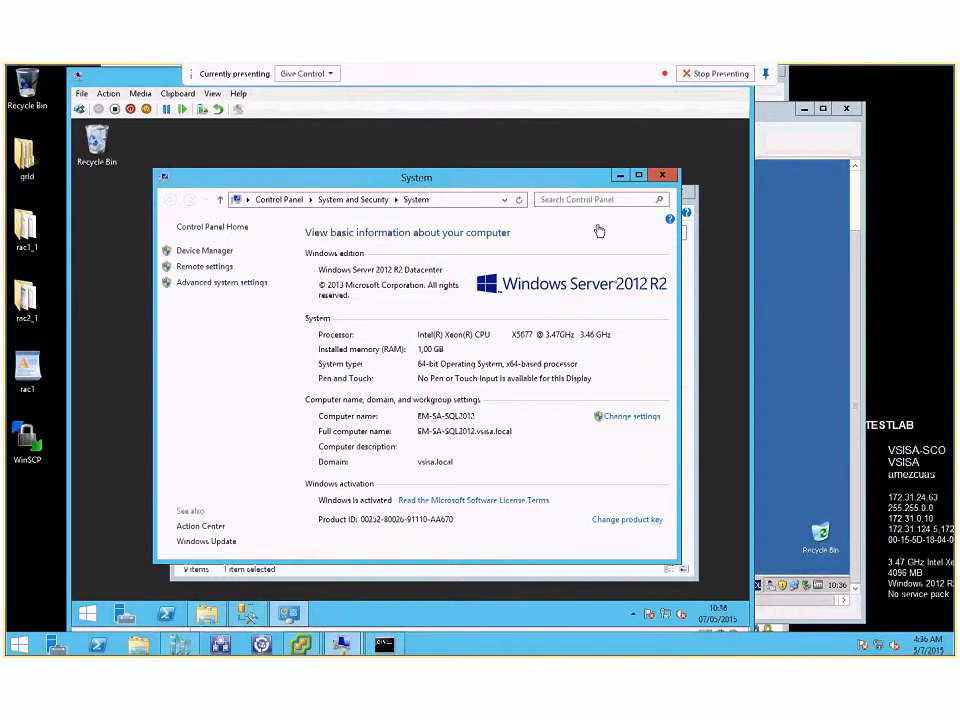
click(667, 178)
click(686, 195)
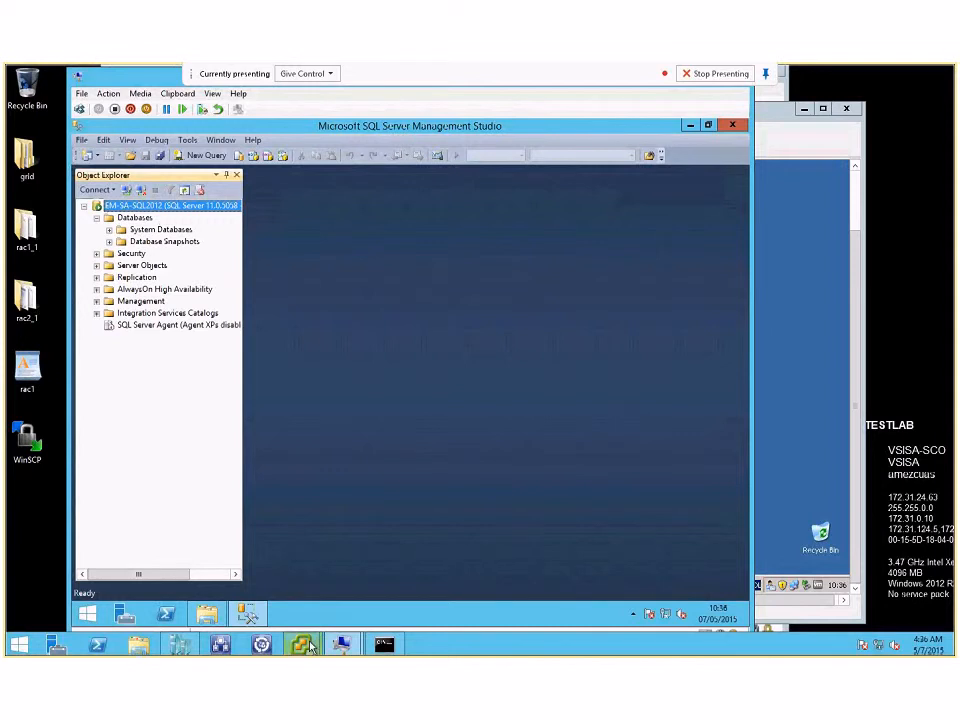
Step: Return to the DTM-W2k3 console and expand the Databases node in SQL Server Management Studio
mouse_move(305, 645)
click(362, 586)
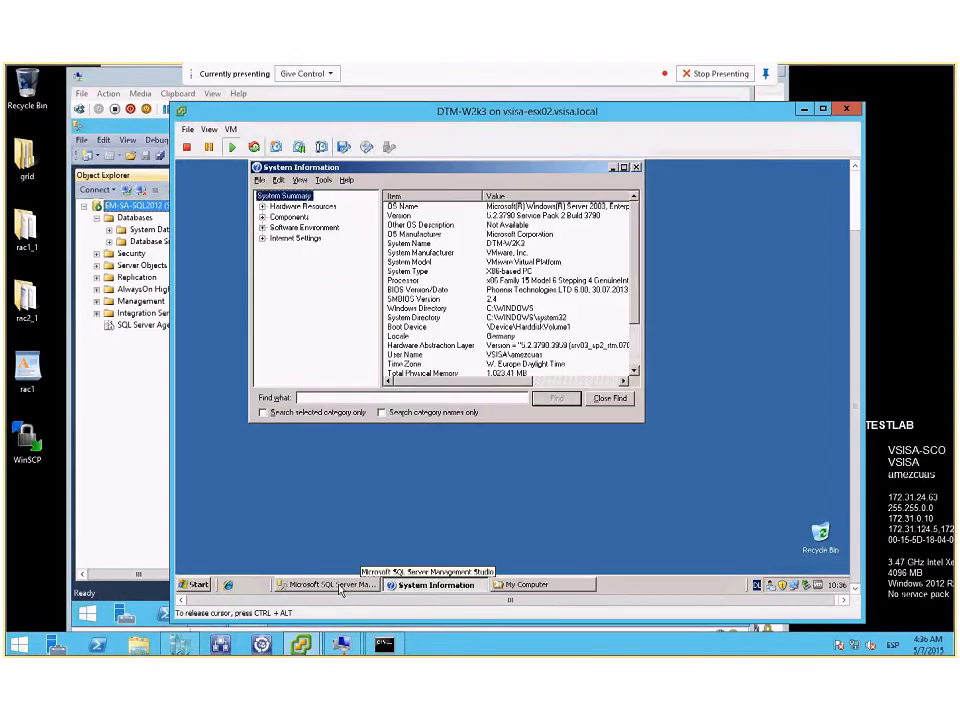
click(339, 585)
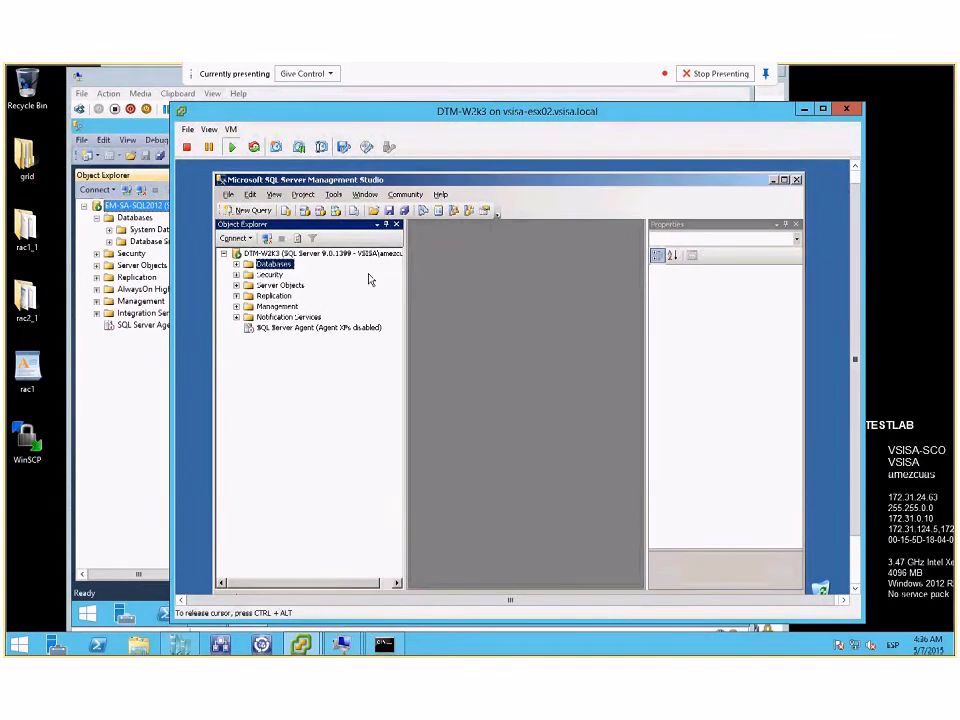
click(237, 265)
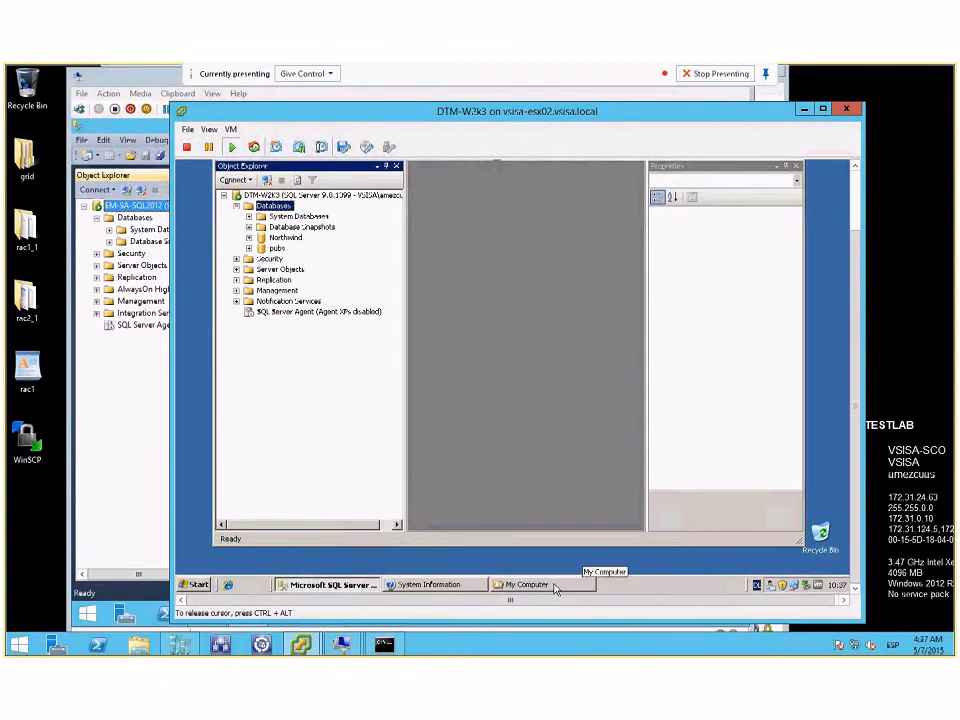
Step: Examine the drives in My Computer on DTM-W2k3 and list the folders of System (C:)
click(540, 585)
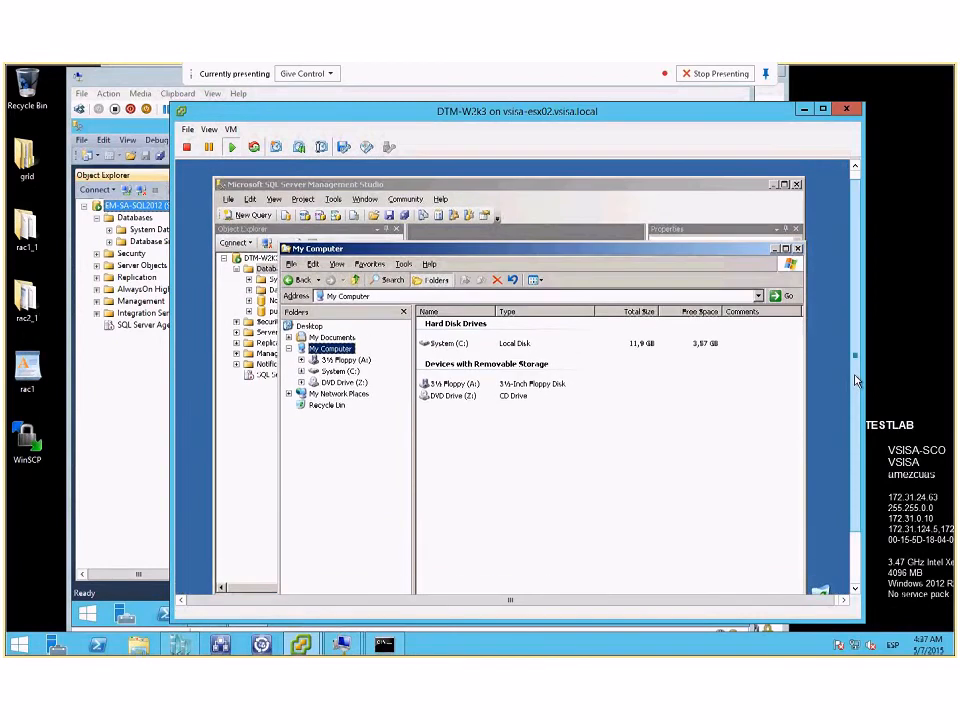
click(791, 392)
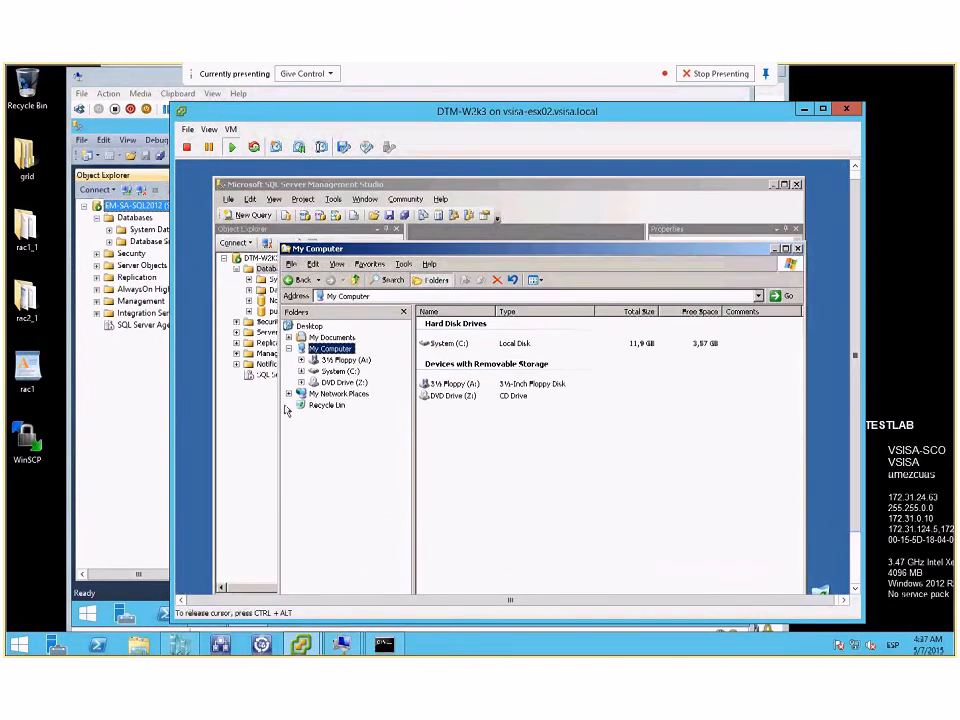
click(338, 371)
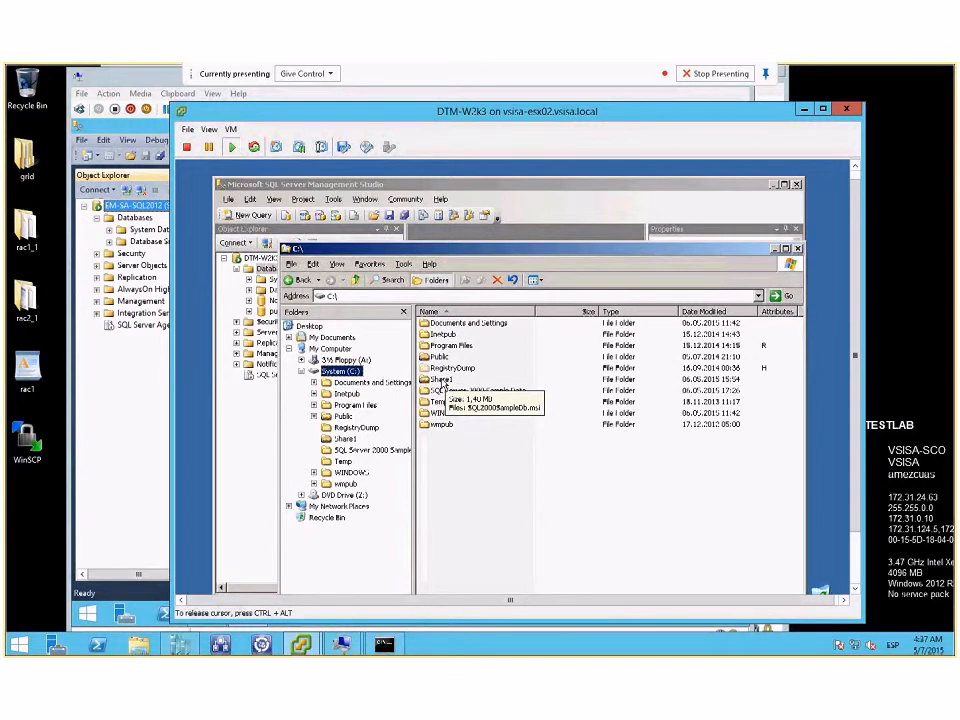
Step: Inspect the Public folder on Local Disk (C:) of the Windows Server 2012 R2 machine and return to the drive's root
click(148, 419)
click(207, 614)
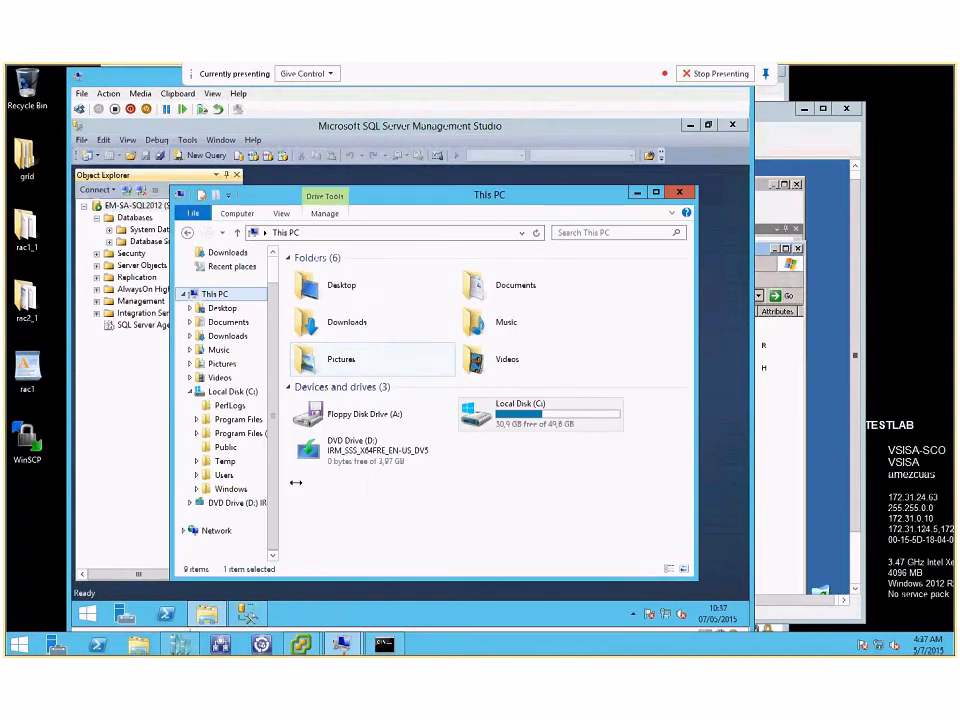
double_click(581, 428)
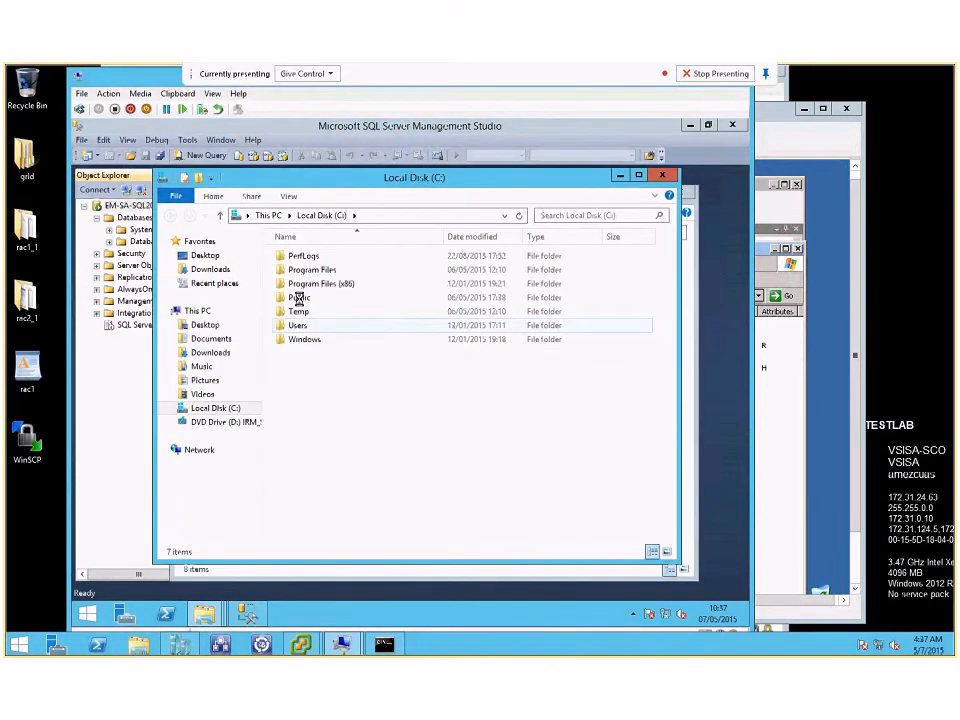
double_click(547, 424)
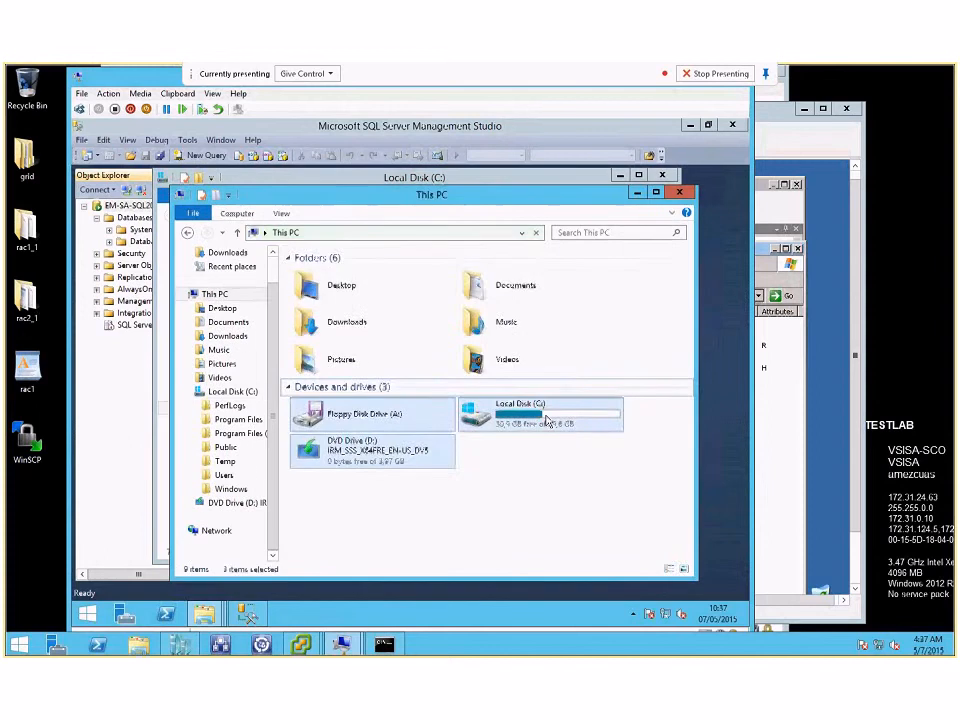
double_click(316, 316)
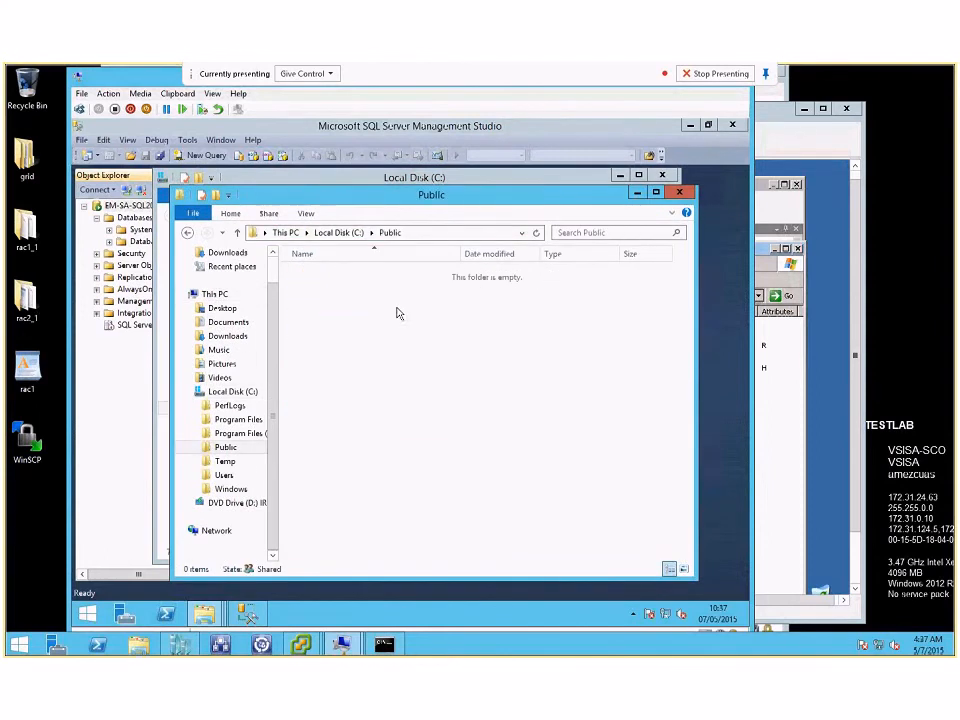
click(343, 233)
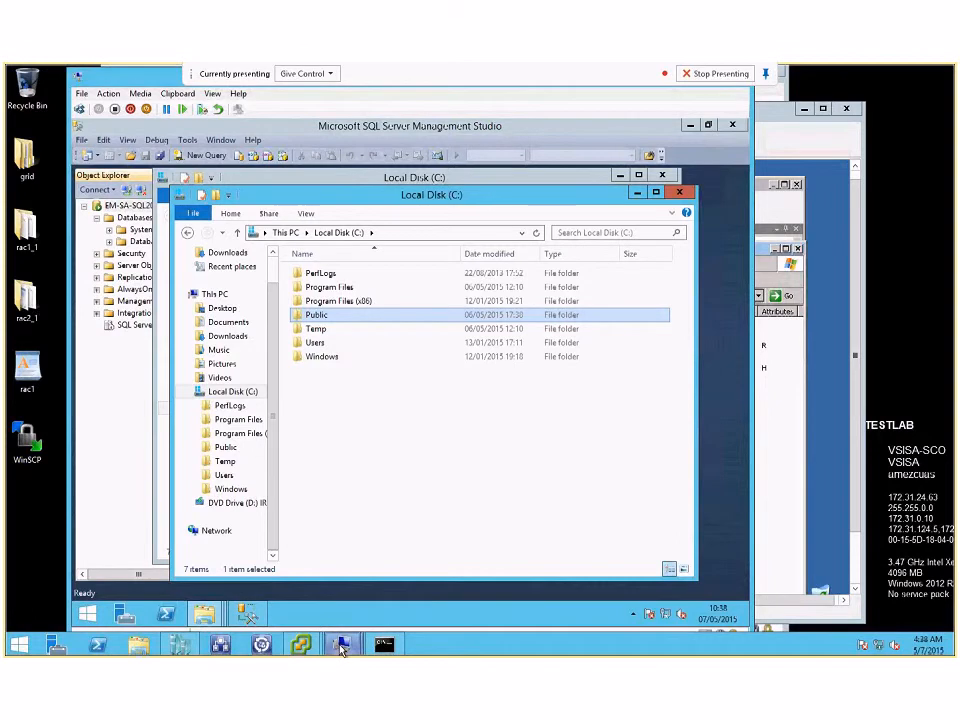
Step: Switch to the EM-HVRA02 virtual machine and launch the DoubleTake self-extractor from its desktop
mouse_move(341, 648)
click(420, 580)
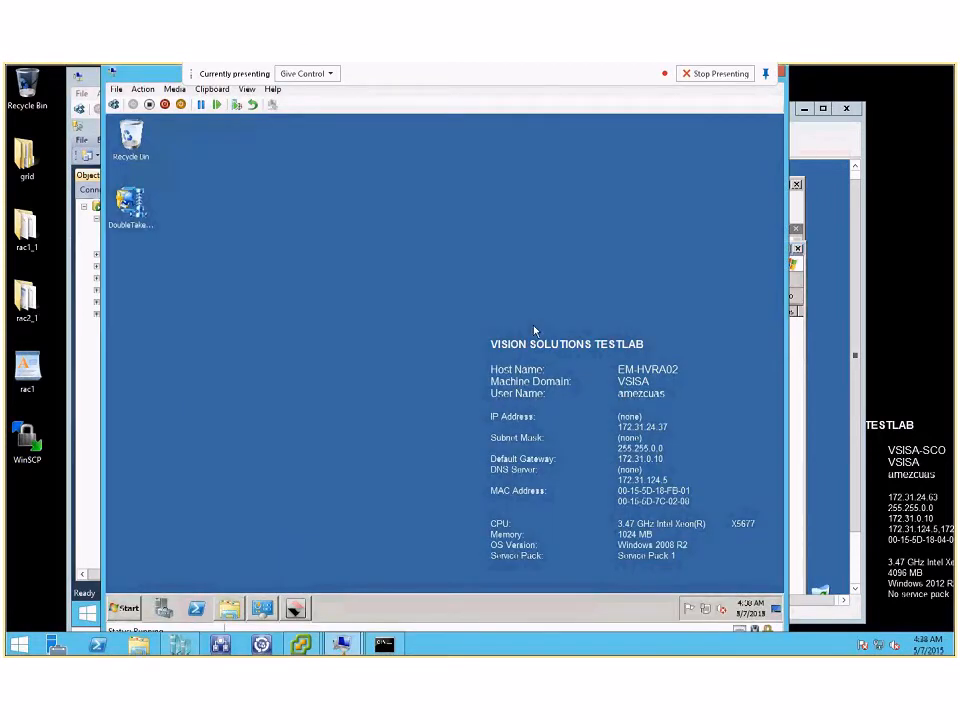
double_click(135, 207)
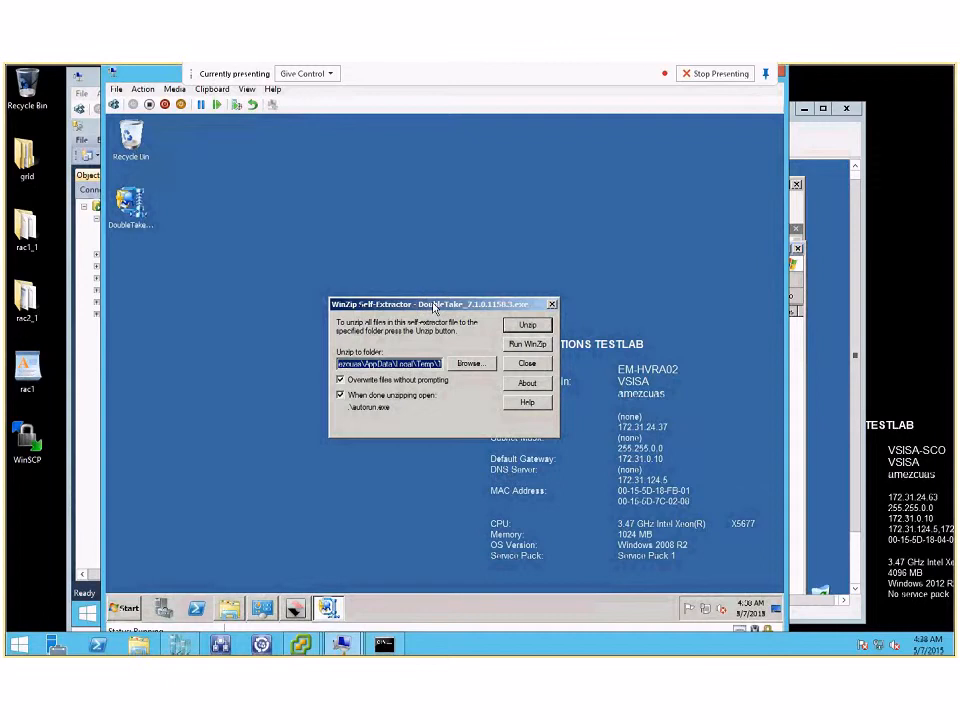
drag(427, 259, 427, 258)
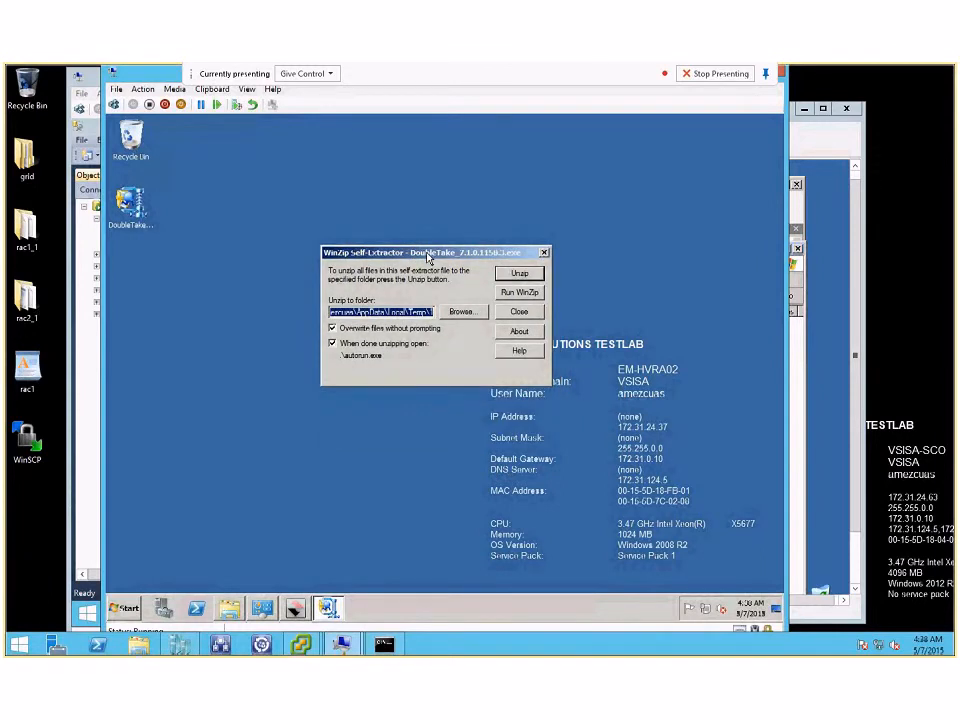
Step: Start the Double-Take Move installation in English (United States), minimize the Double-Take launcher and close the WinZip Self-Extractor
click(296, 609)
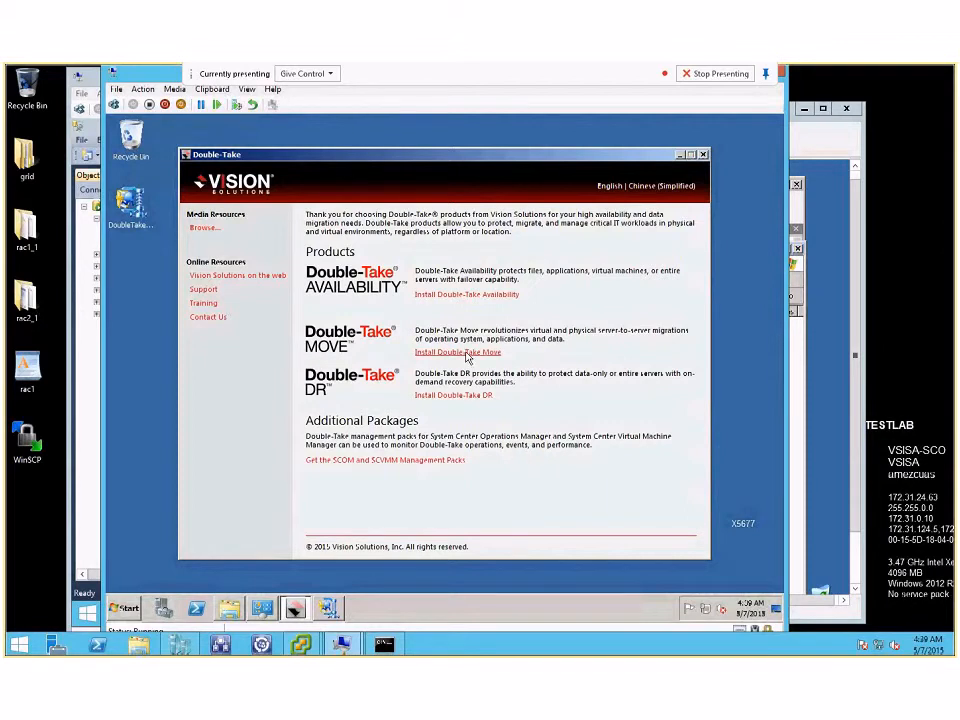
click(466, 353)
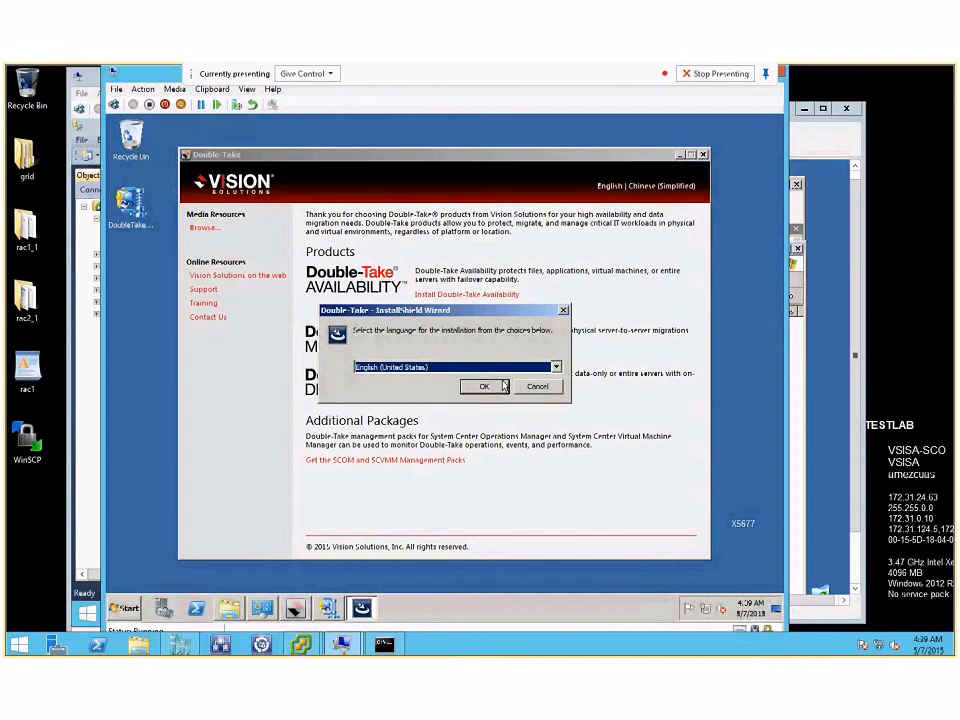
click(485, 387)
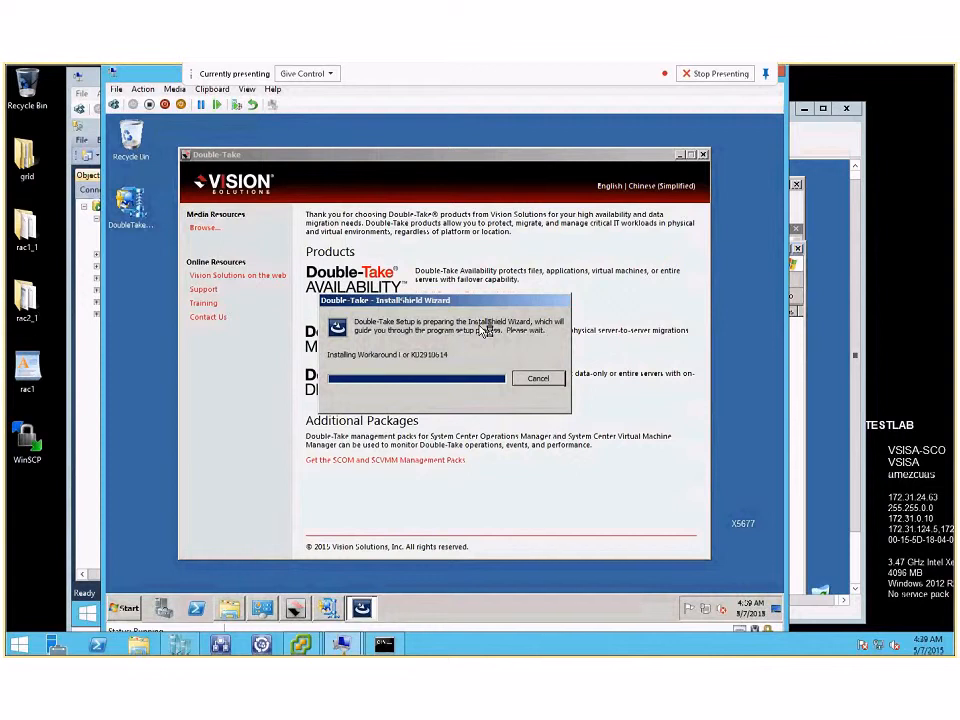
click(681, 156)
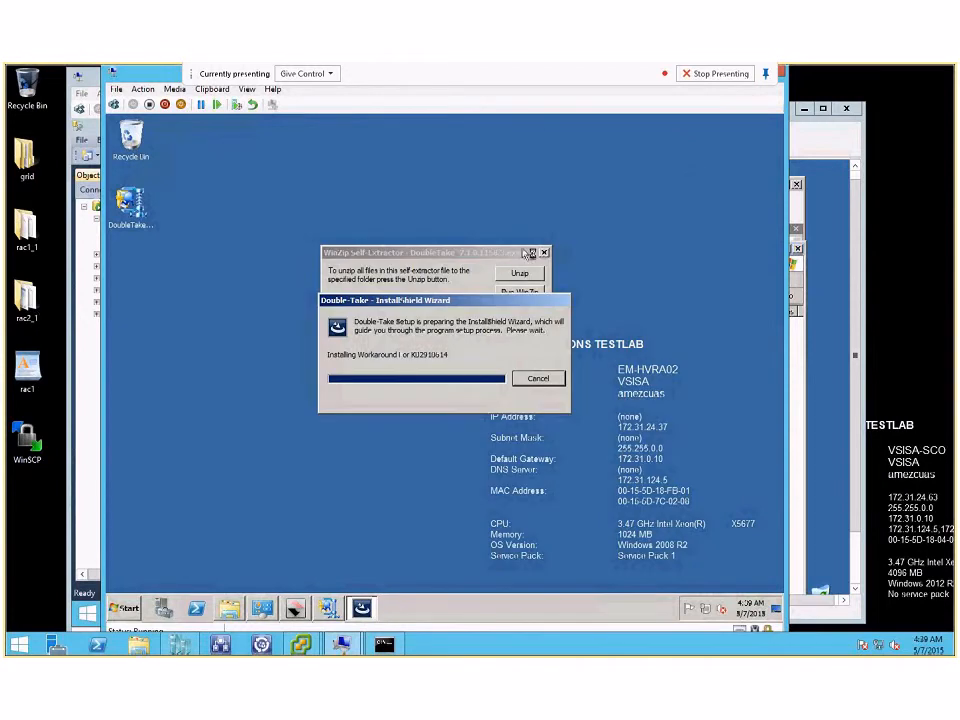
click(545, 256)
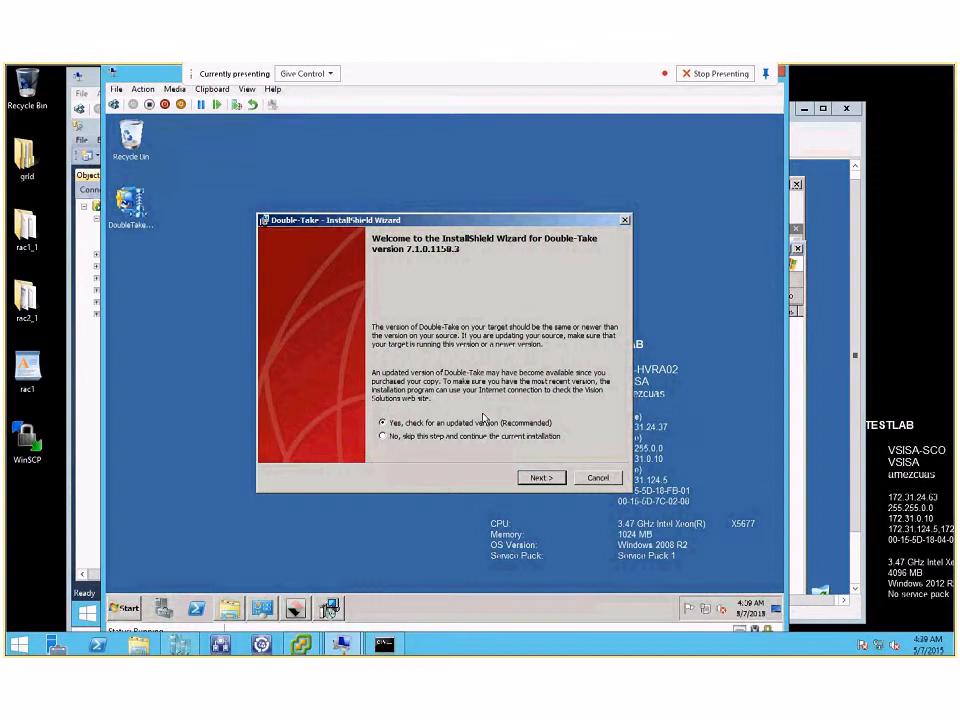
Step: Skip the check for an updated version, accept the Double-Take license agreement and continue past the license activation information
click(461, 437)
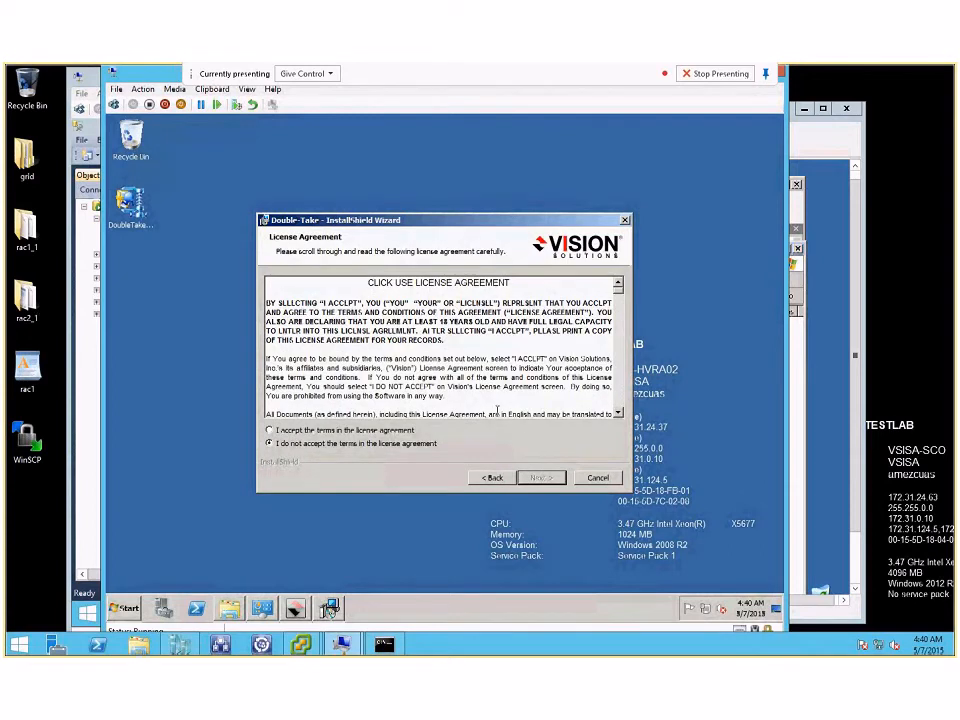
click(382, 431)
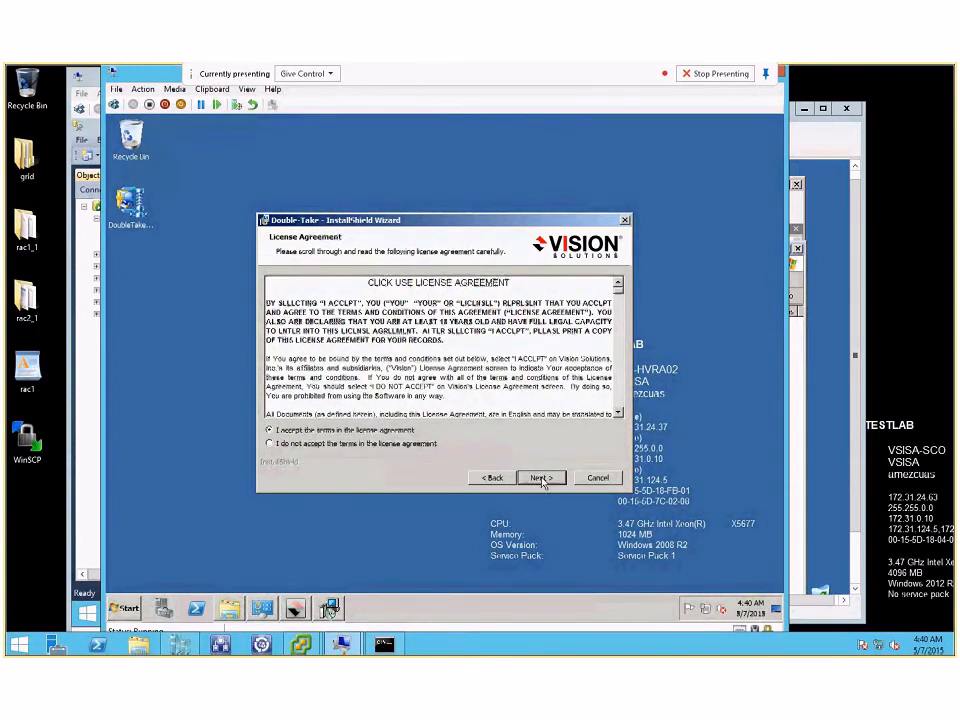
click(541, 478)
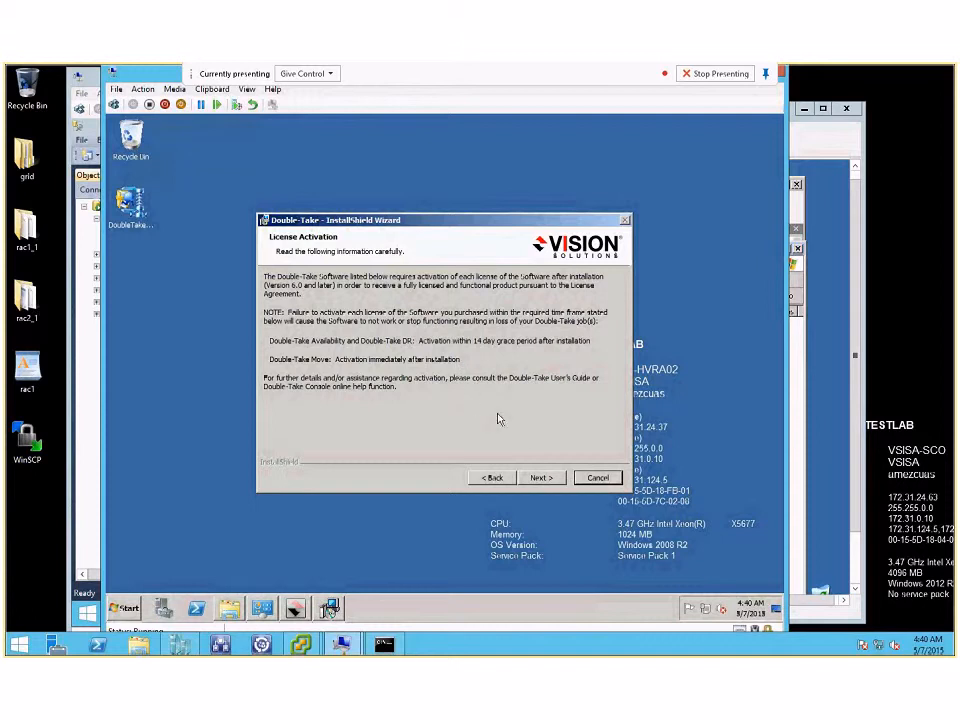
click(540, 478)
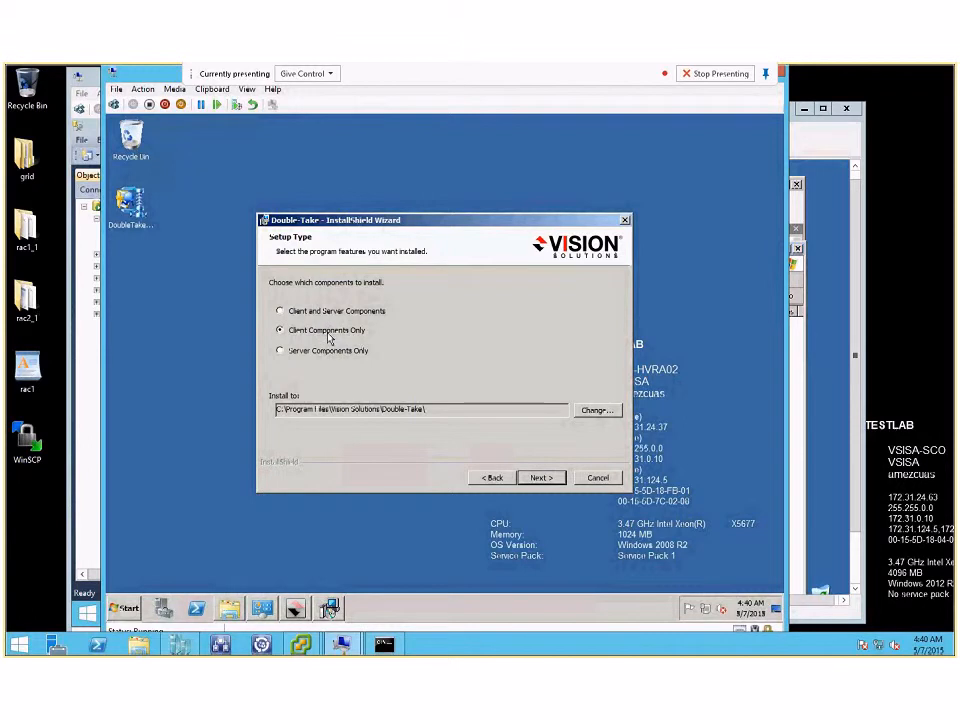
Step: Choose Client and Server Components as the setup type and continue without adding a license key
click(331, 356)
click(322, 316)
click(548, 479)
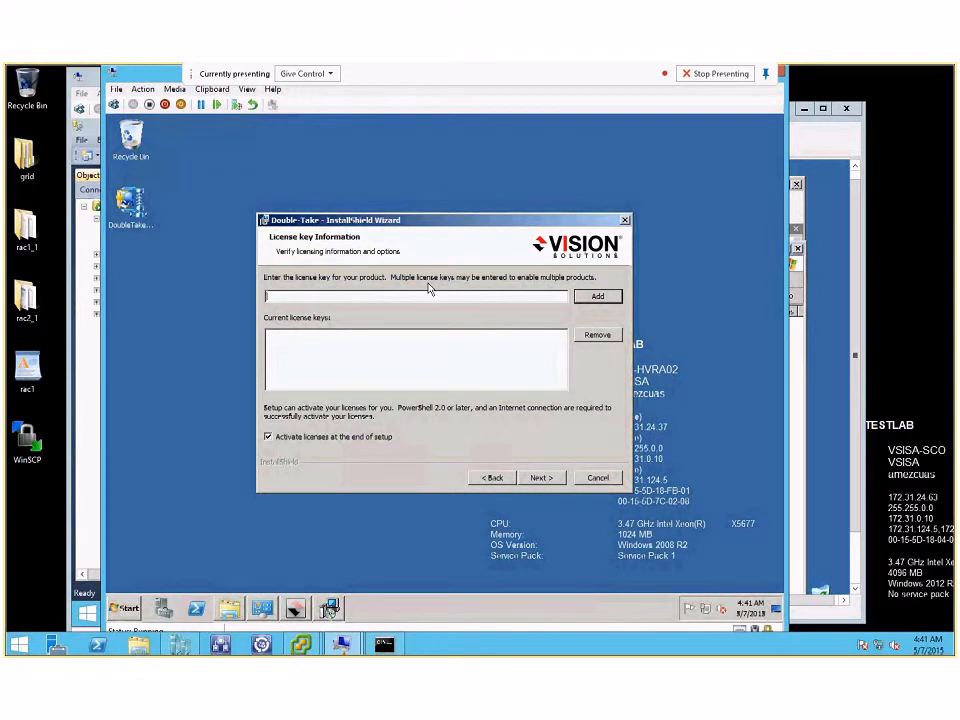
click(550, 480)
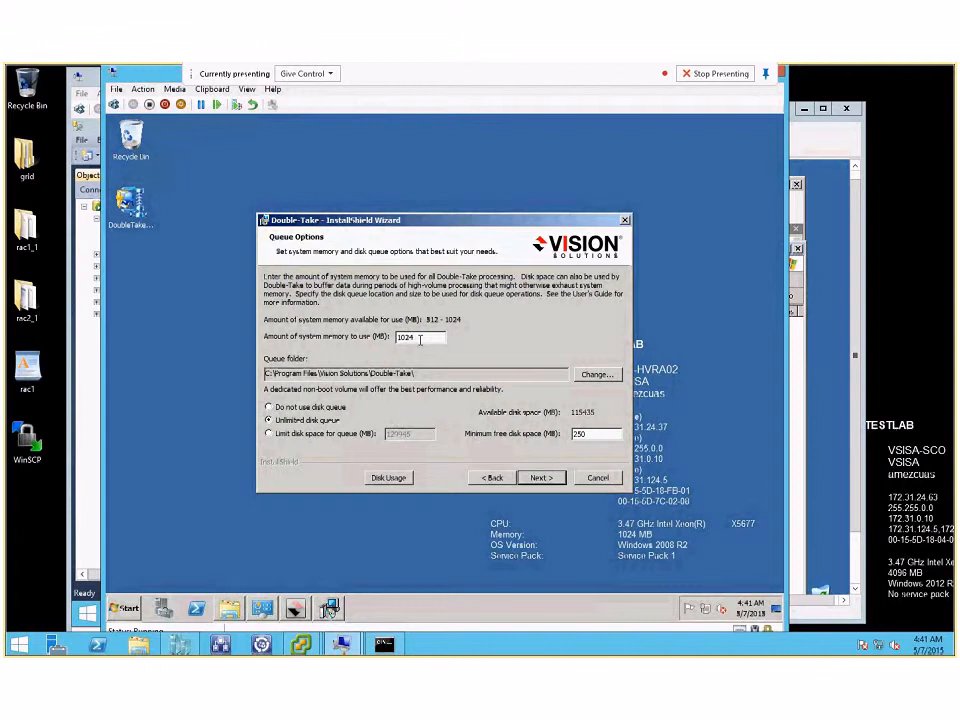
Step: Accept 1024 MB of system memory with an unlimited disk queue, continue past the security groups and start the installation
click(420, 339)
click(541, 478)
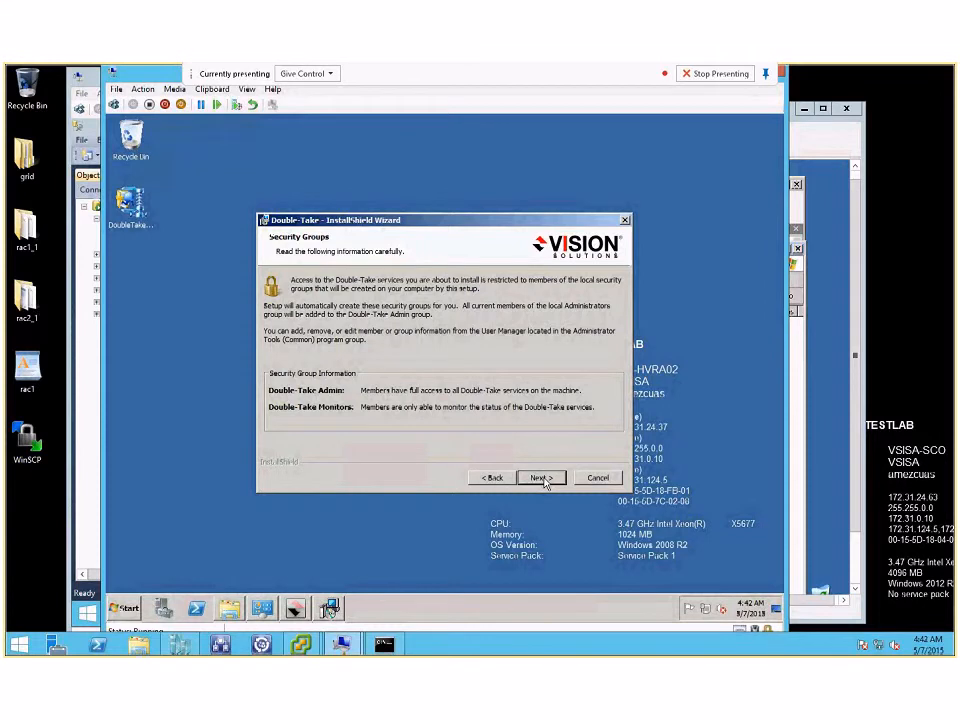
click(541, 478)
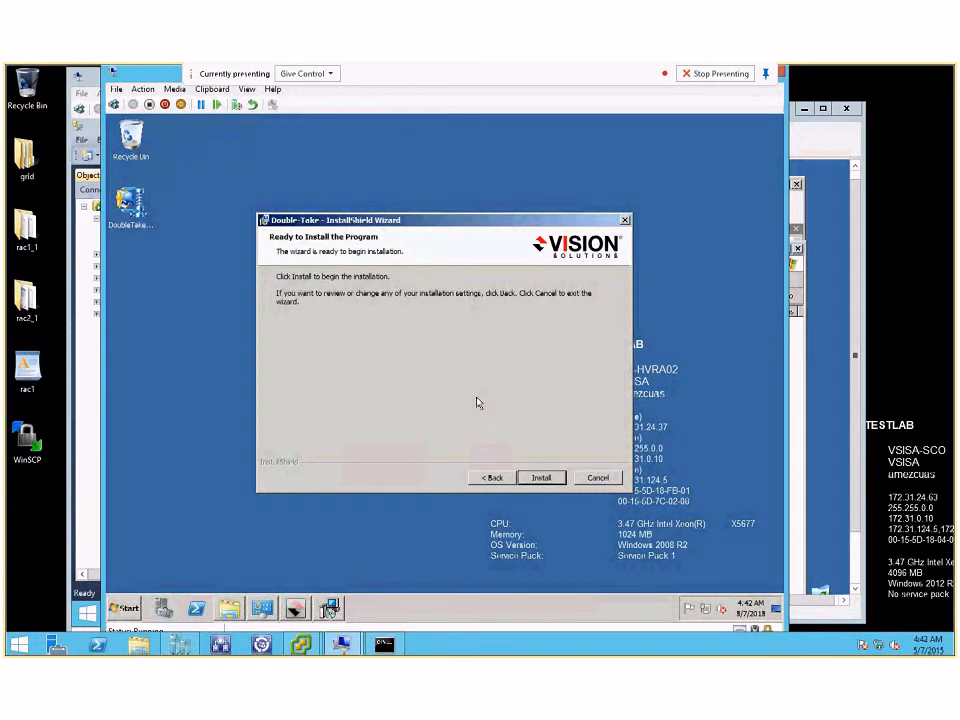
click(541, 478)
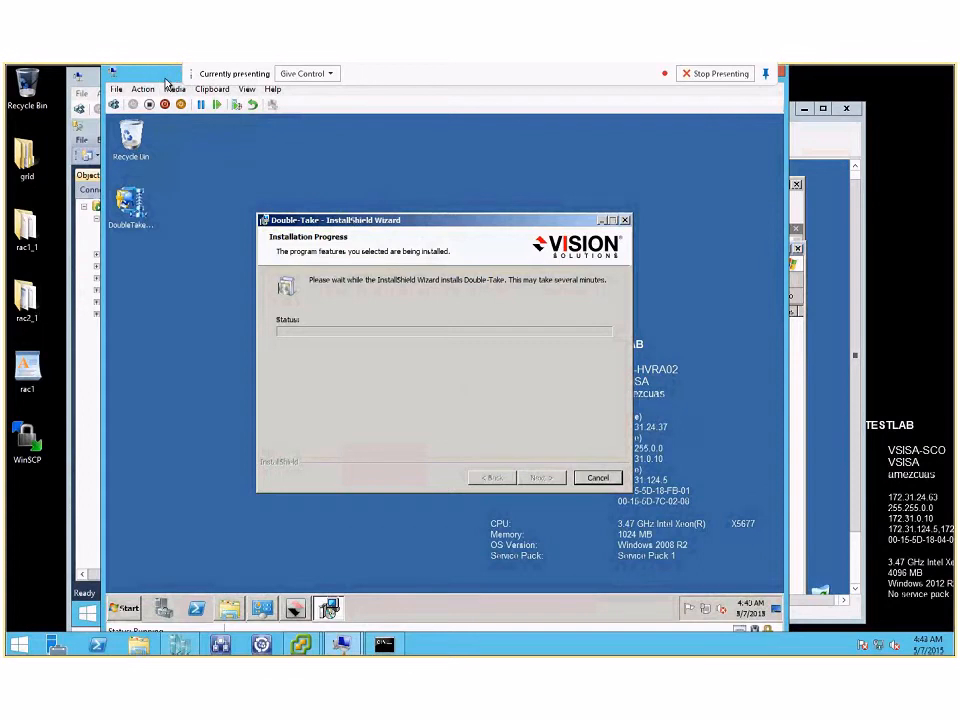
Step: Minimize the remote session and the contacts window, and switch to the Double-Take Console on the local desktop
drag(166, 80, 166, 126)
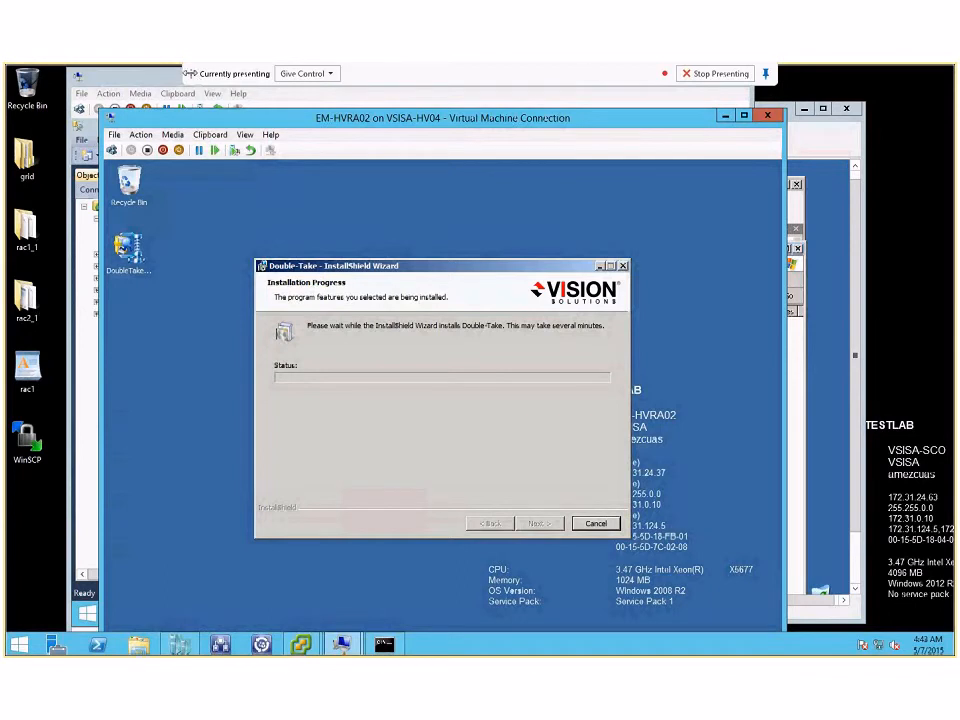
drag(190, 74, 530, 68)
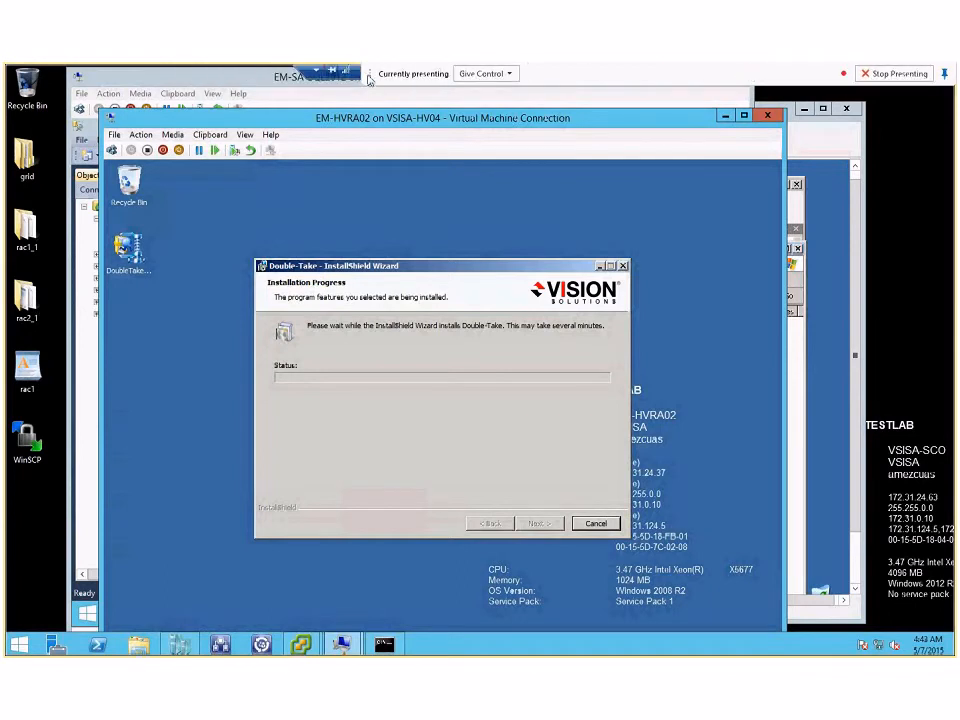
drag(368, 73, 6, 158)
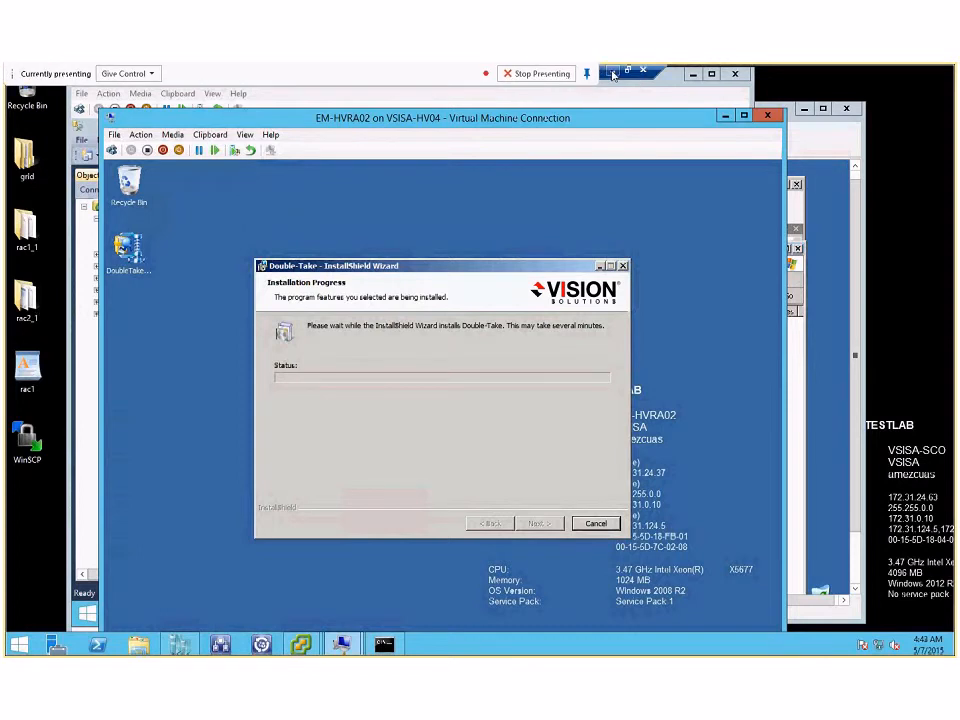
click(612, 73)
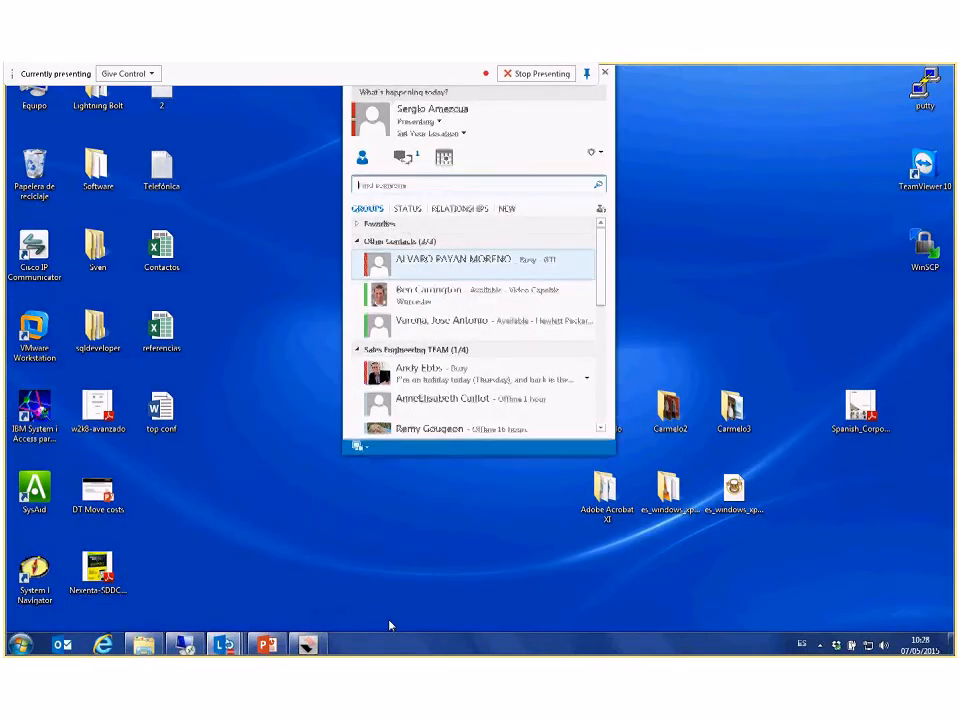
click(224, 645)
click(309, 646)
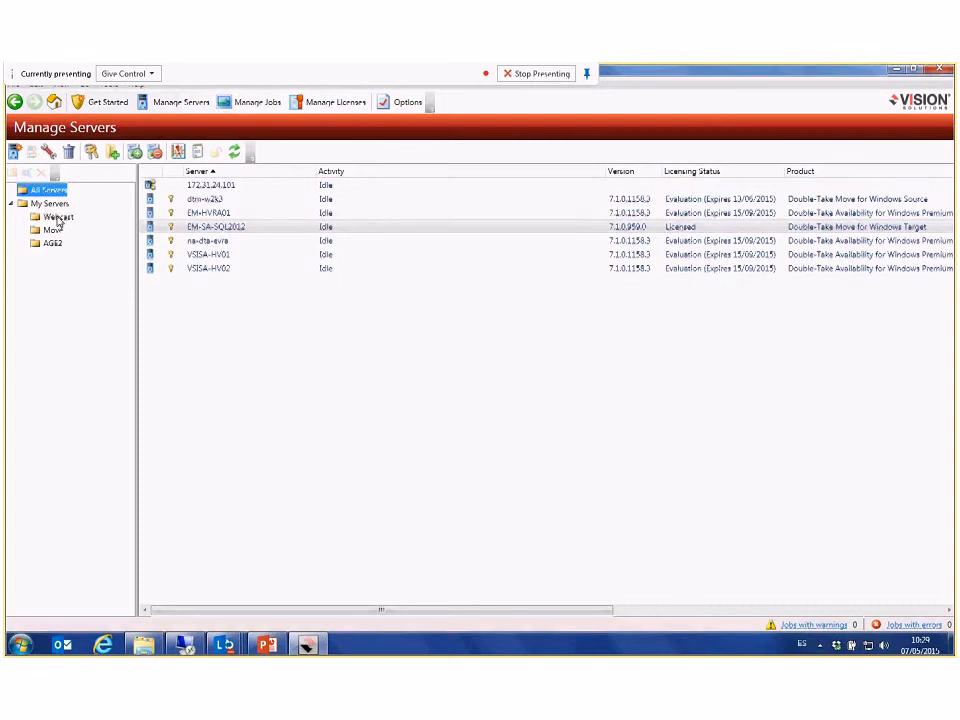
Step: View the Webcast server group, start adding a server and enter 172.31.24.37 as its address
click(57, 217)
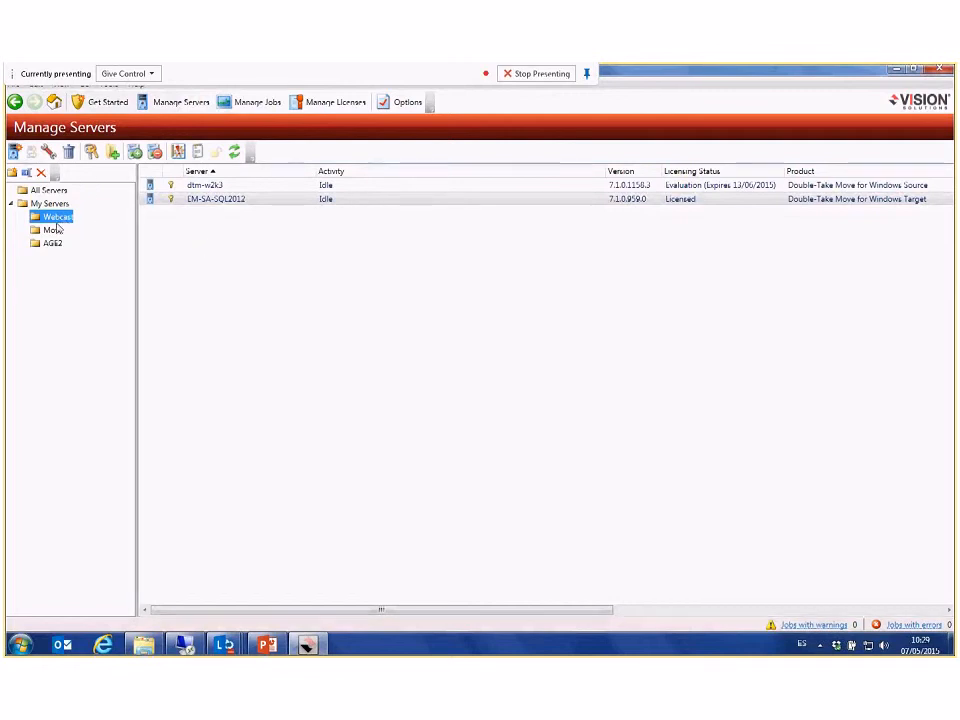
click(17, 157)
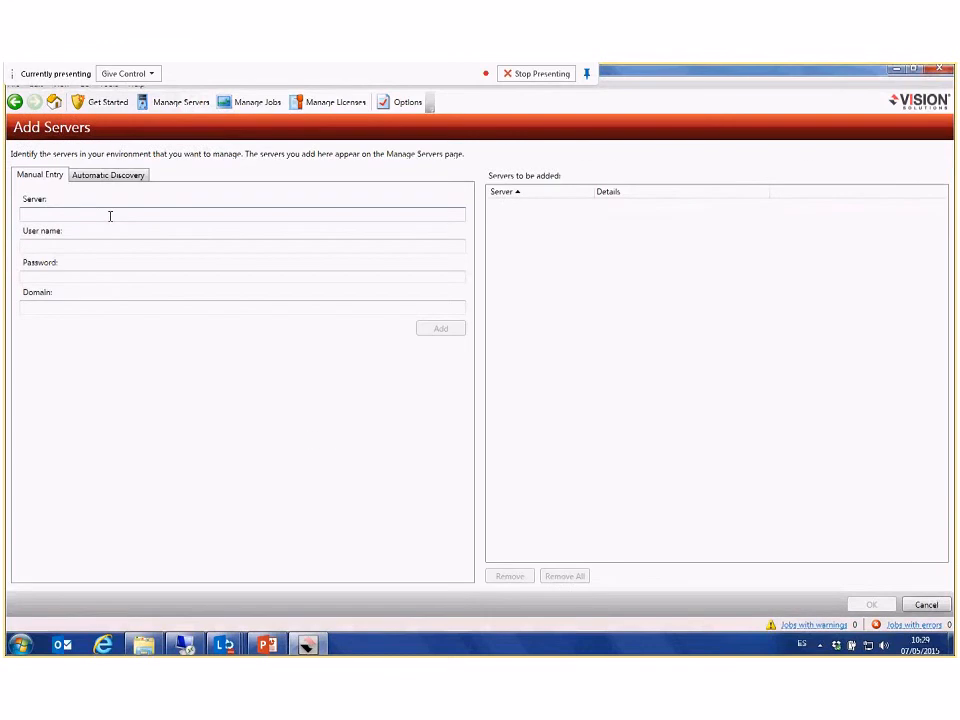
text(172.31)
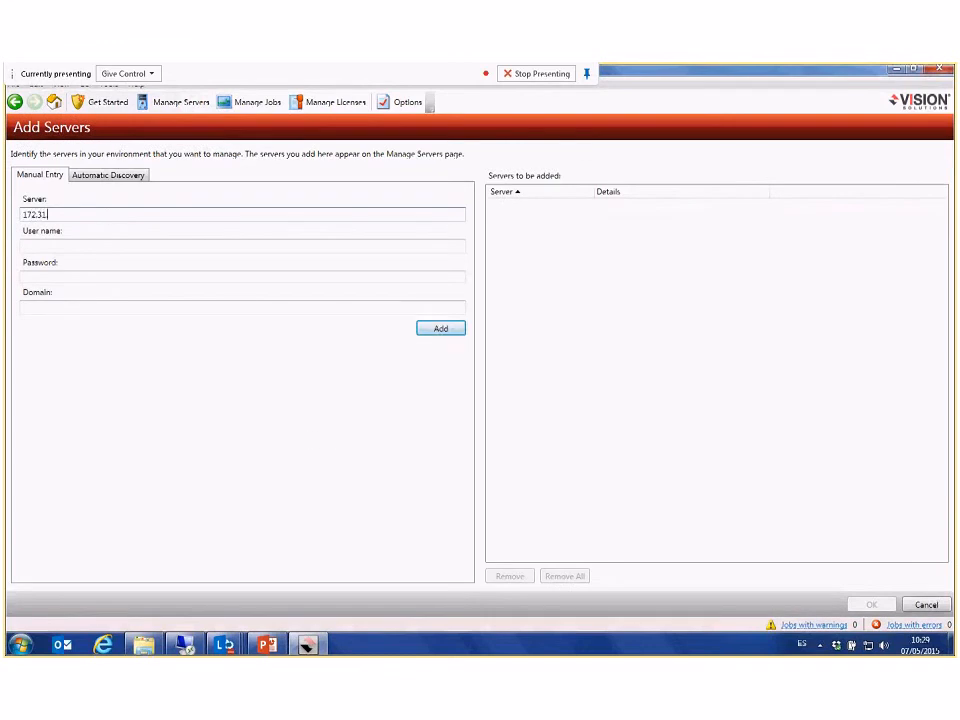
text(.24.37)
key(Tab)
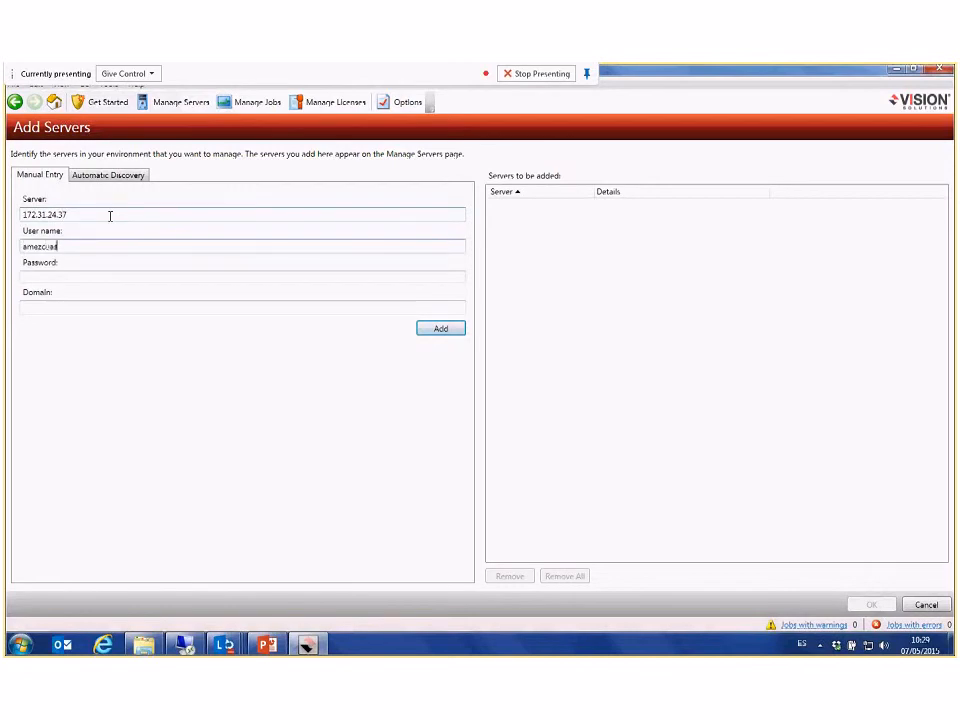
Step: Enter the user name, the account password and the domain vsisa, and add the server to the managed servers
key(Tab)
text(*******)
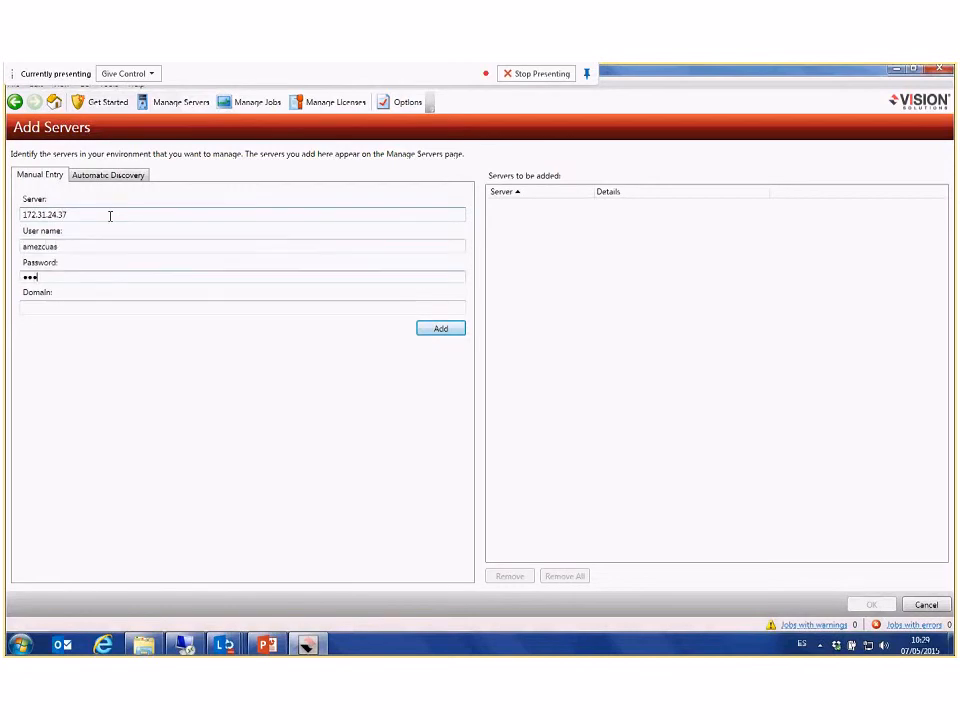
text(*)
key(Tab)
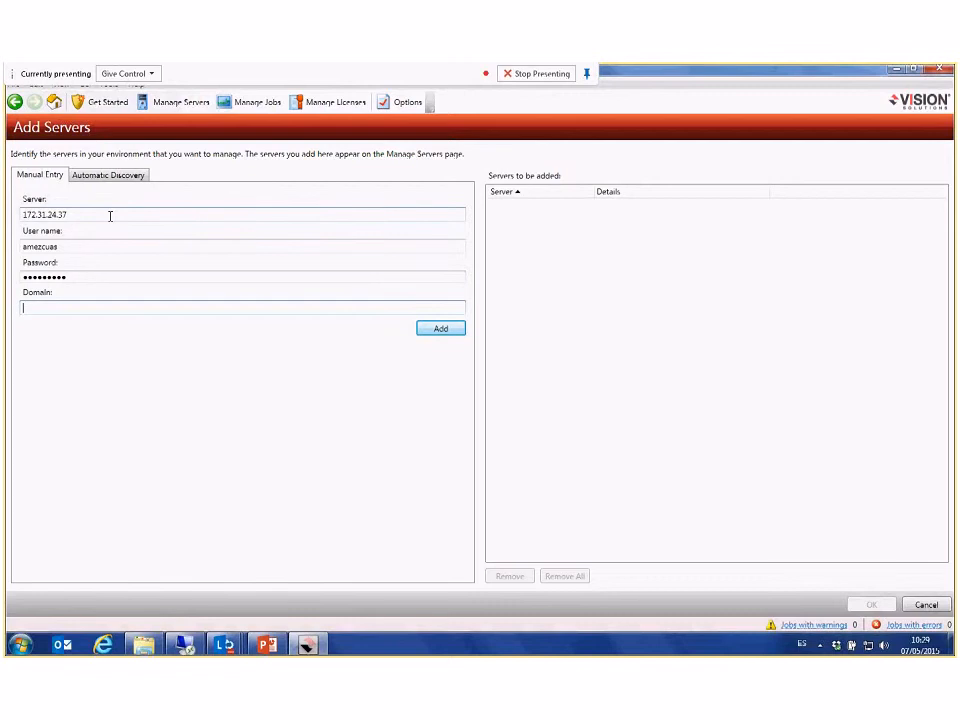
text(vsisa)
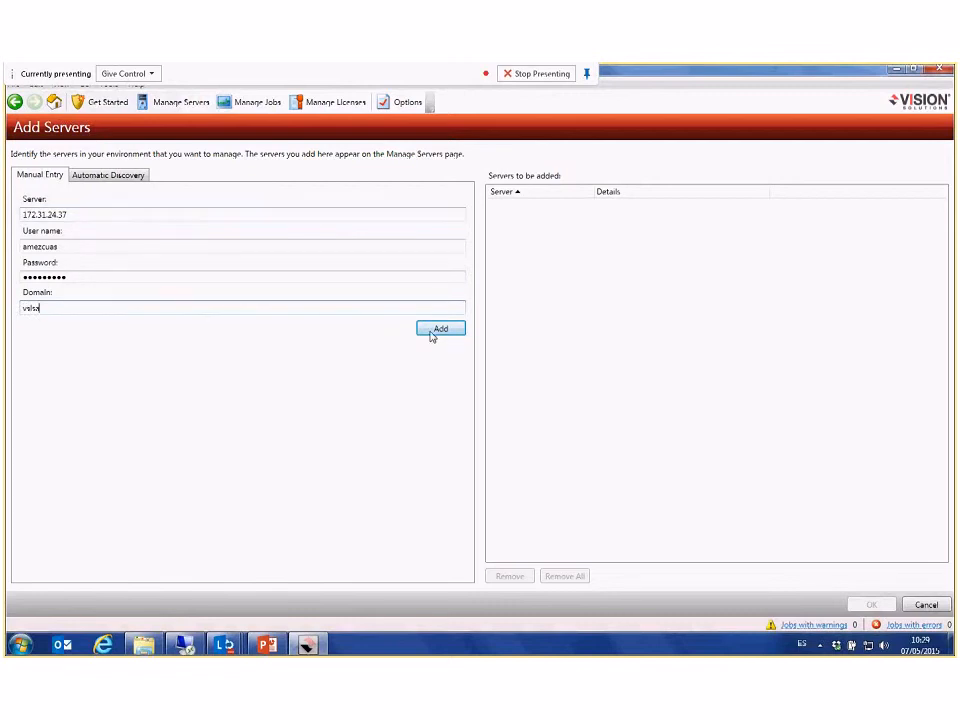
click(436, 330)
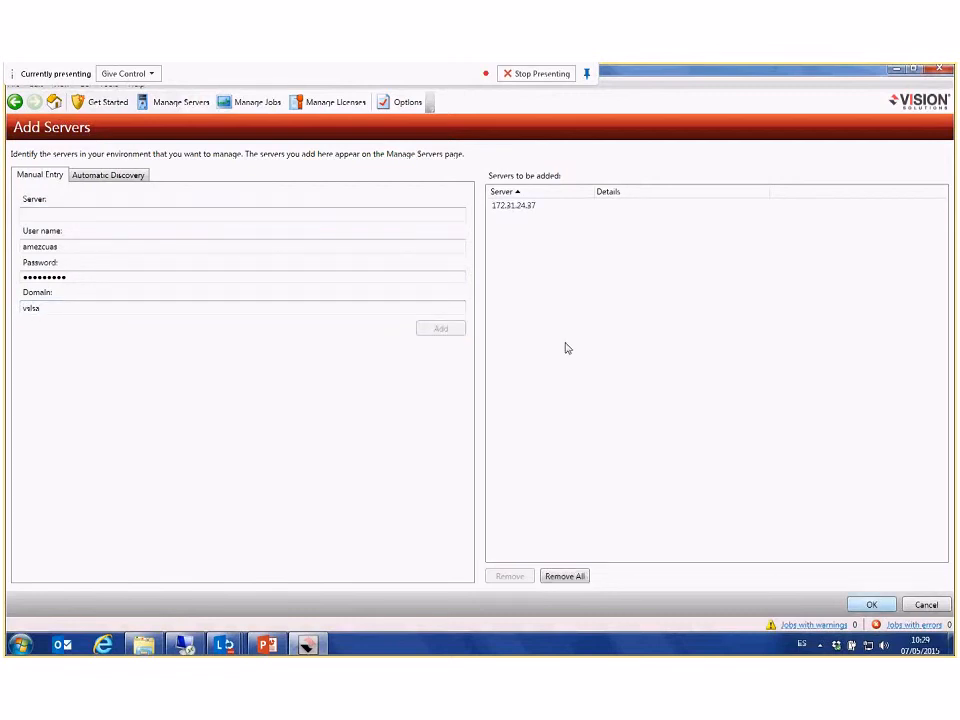
key(Return)
Step: Start a push installation of Double-Take on EM-HVRA02 with the default options and the Install now schedule
click(221, 202)
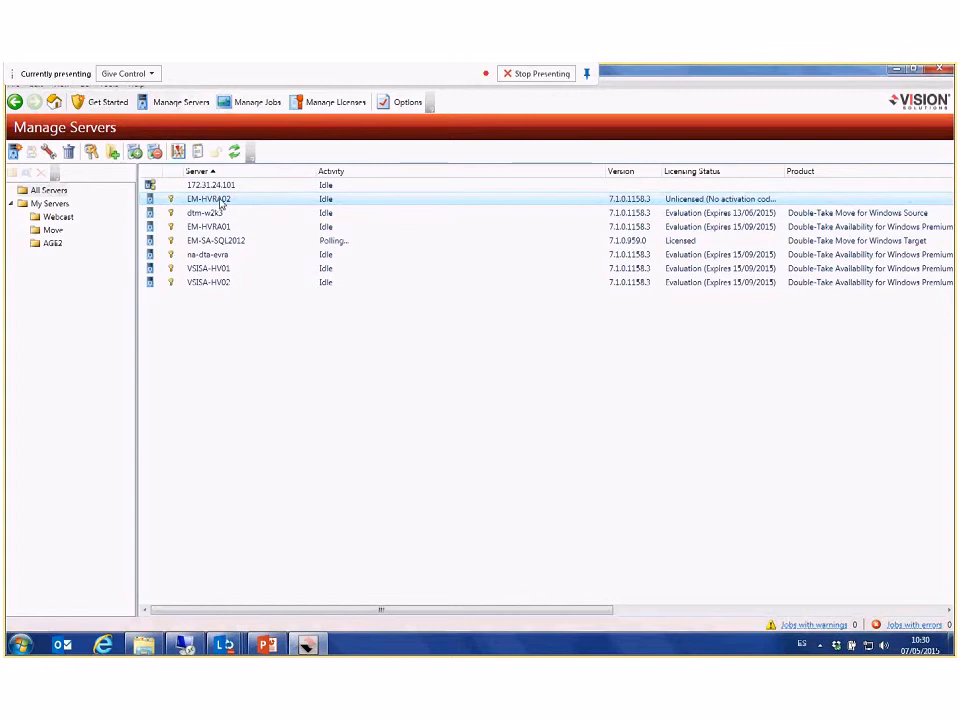
click(221, 204)
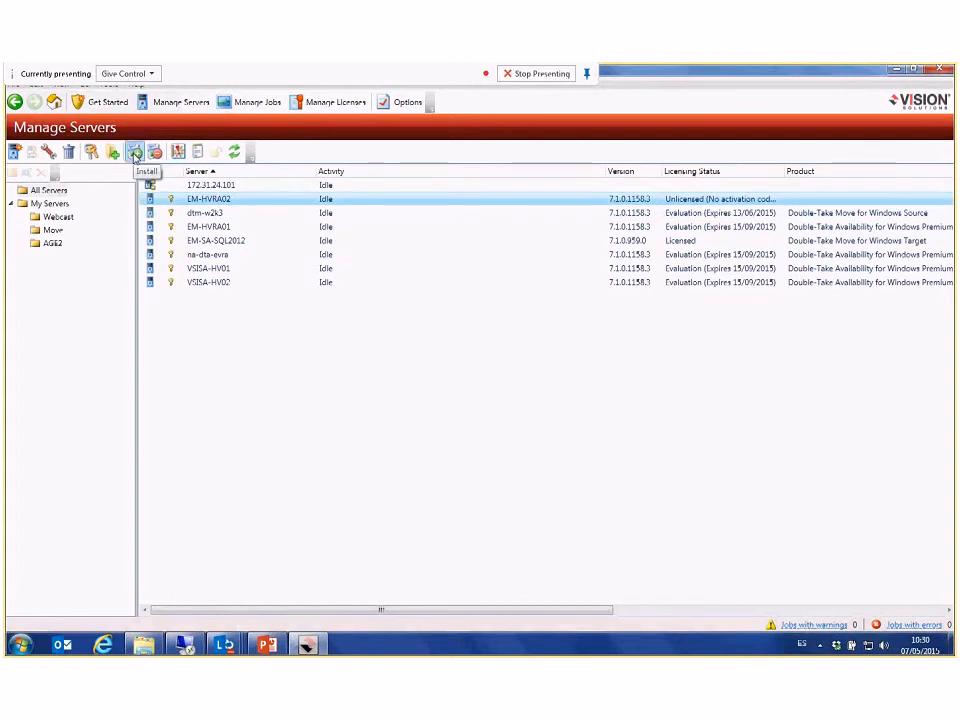
click(135, 153)
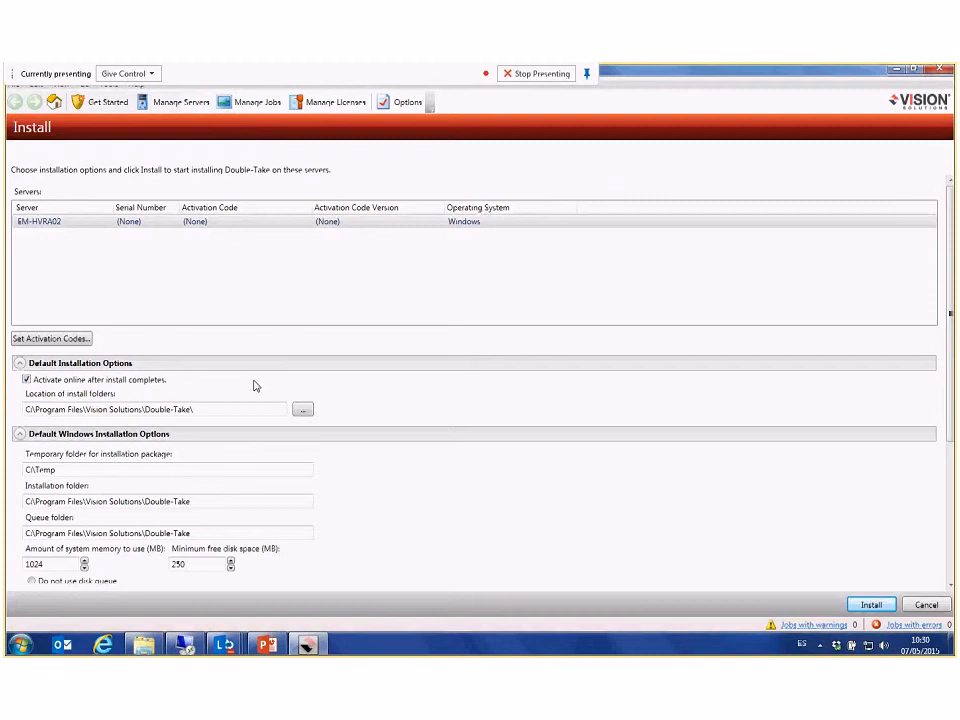
scroll(408, 463, down, 1)
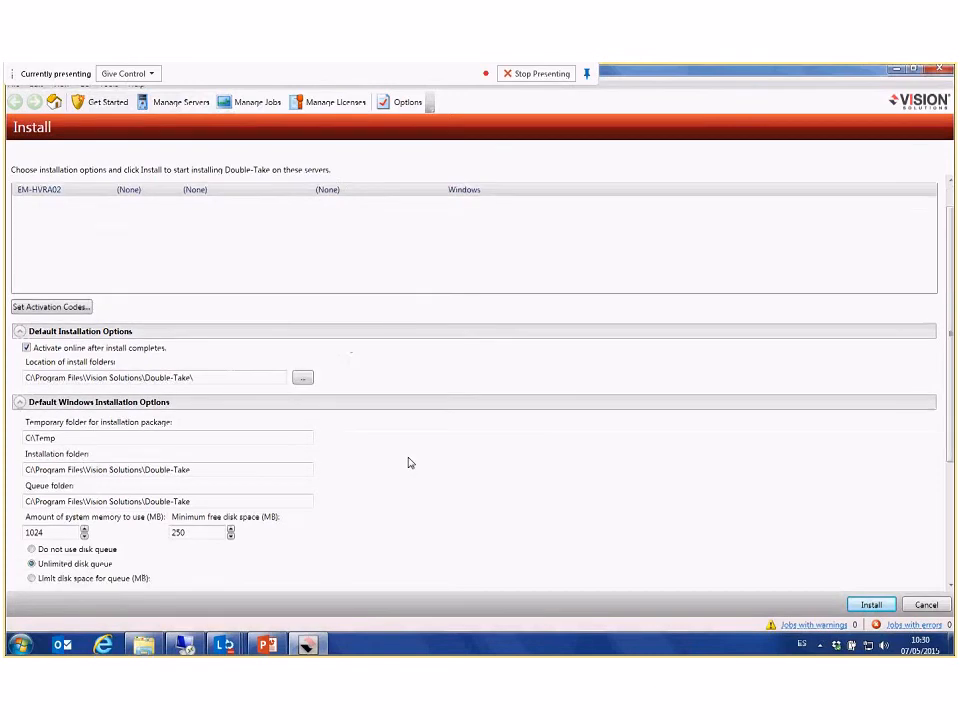
scroll(408, 463, down, 5)
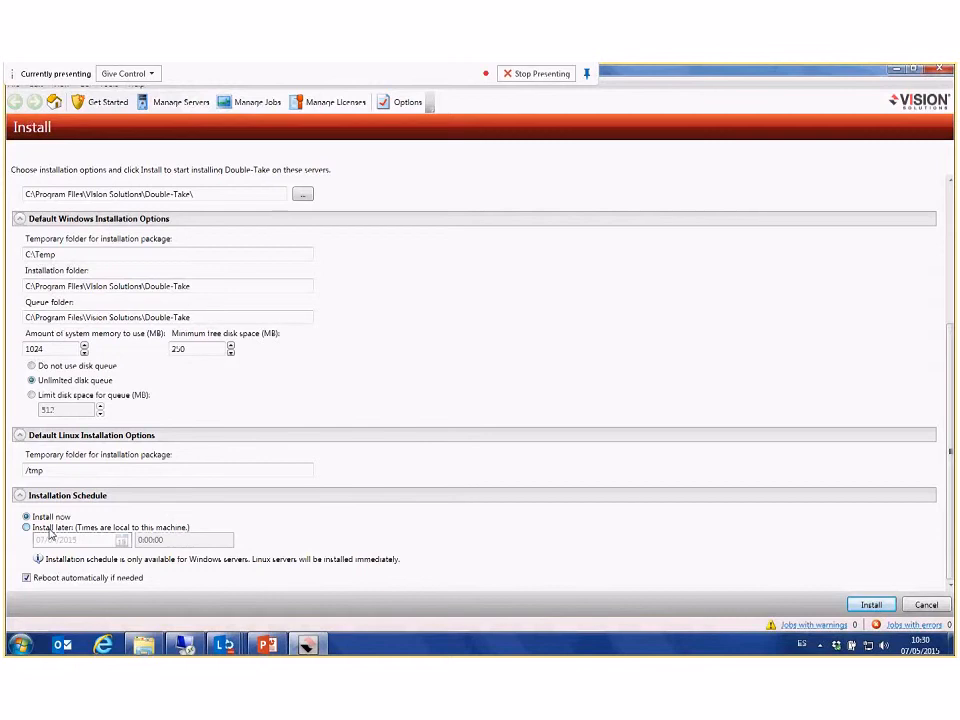
click(870, 606)
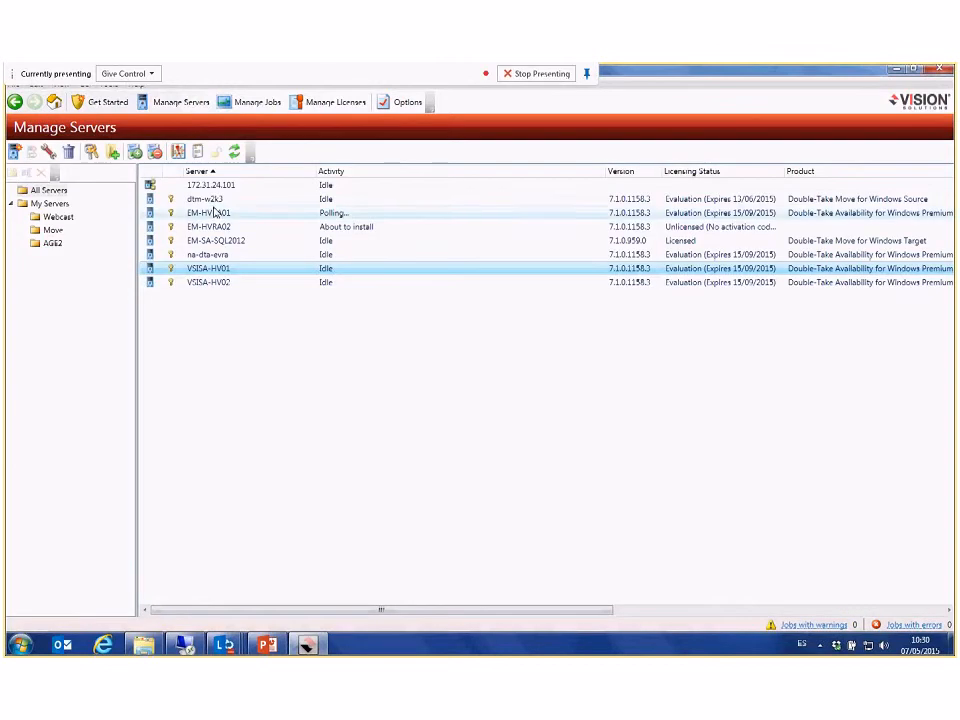
Step: Check the installation activity of EM-HVRA02, view the license inventory and return to the managed servers
click(302, 229)
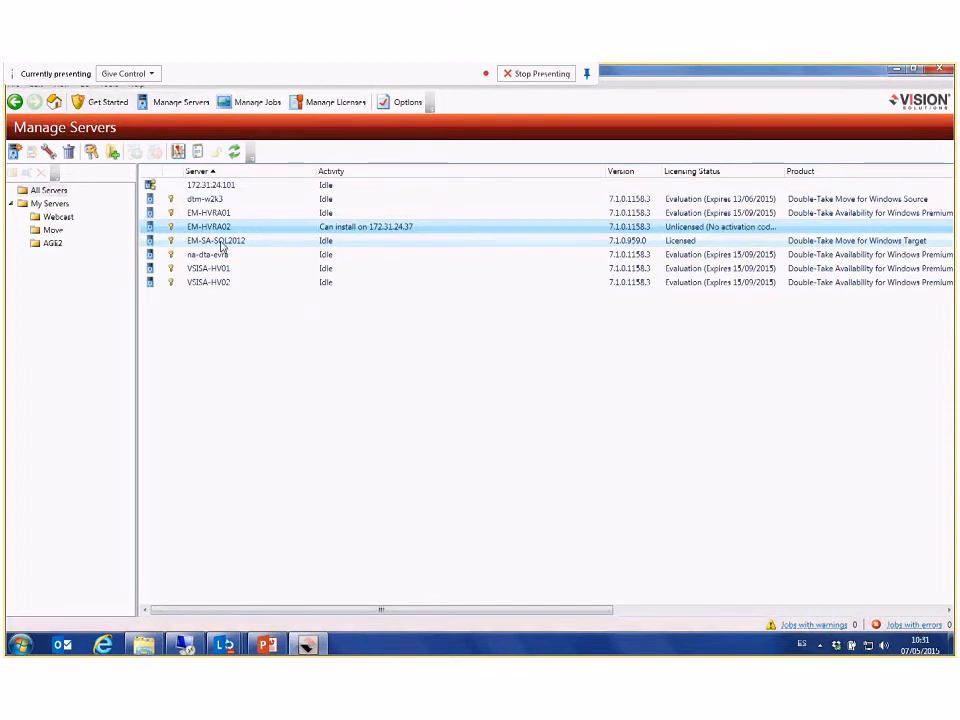
click(347, 106)
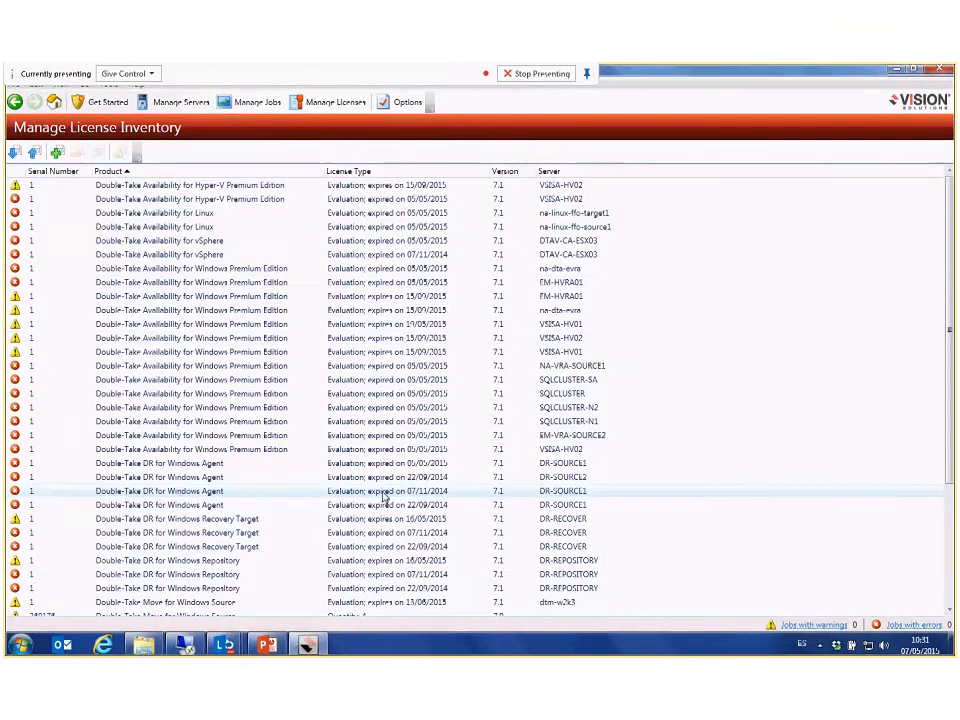
click(181, 102)
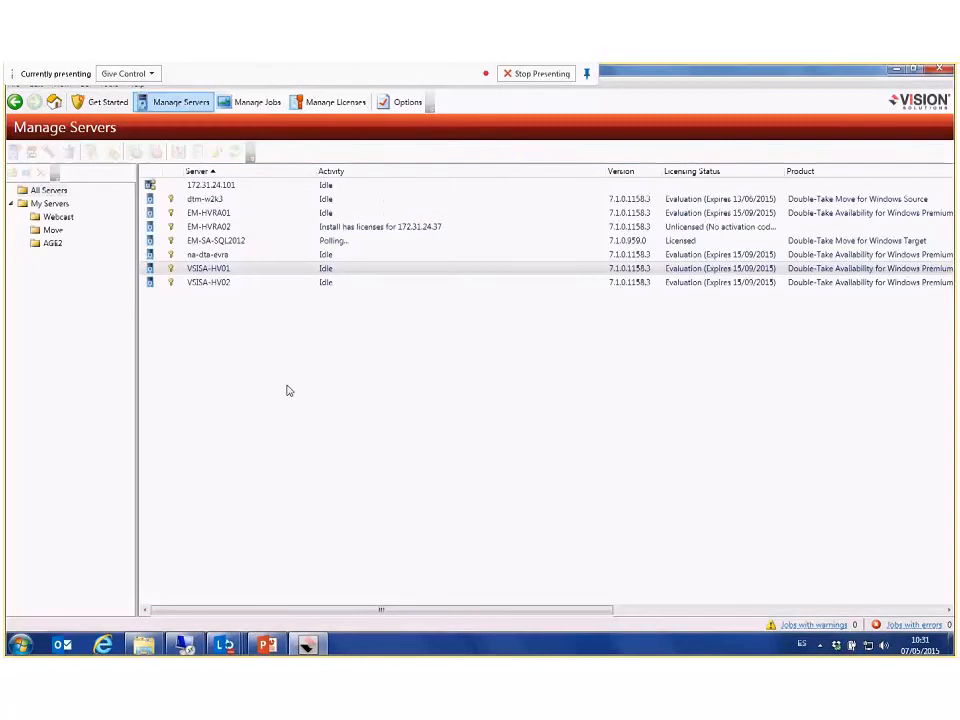
Step: Open the server properties of EM-SA-SQL2012 and collapse the General section
double_click(216, 241)
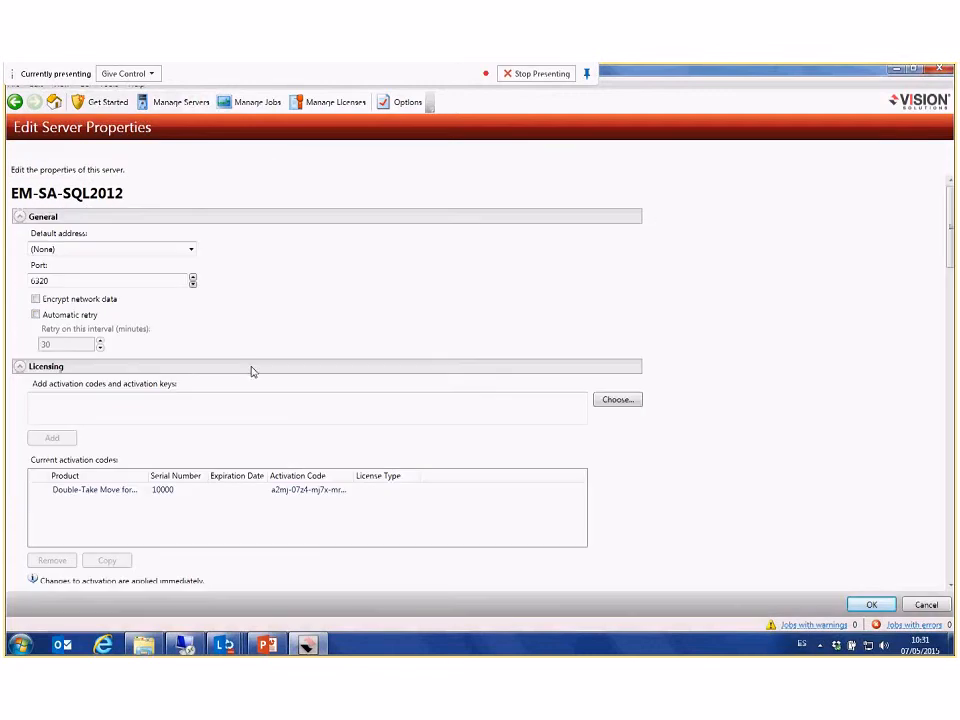
click(19, 218)
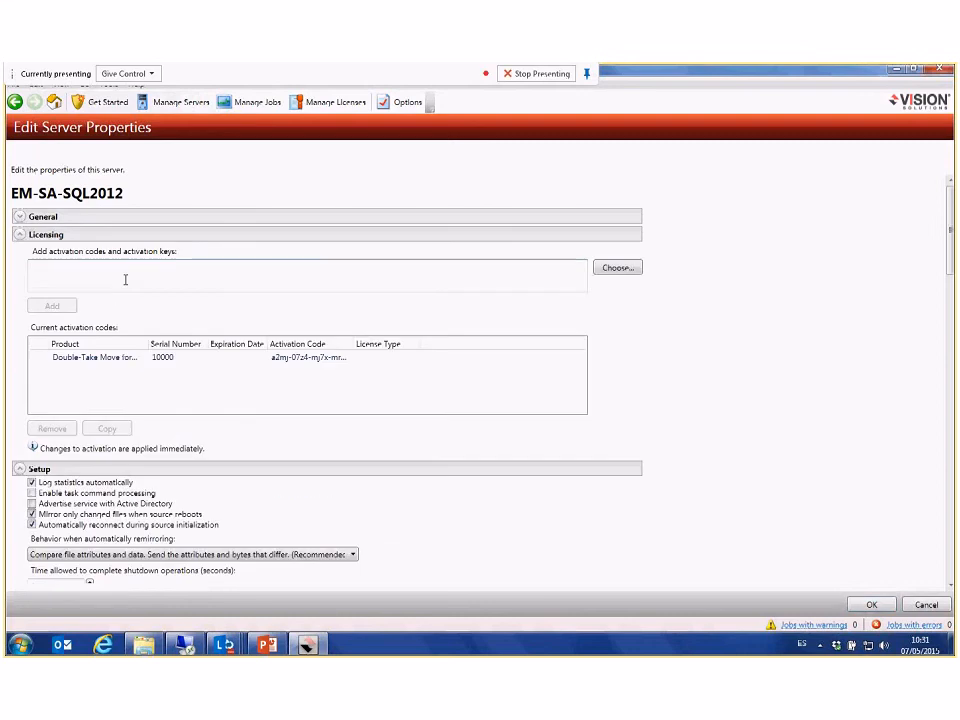
Step: Try out entering an activation code in the Licensing section of EM-SA-SQL2012 and clear the entry
click(88, 275)
text(asdasd)
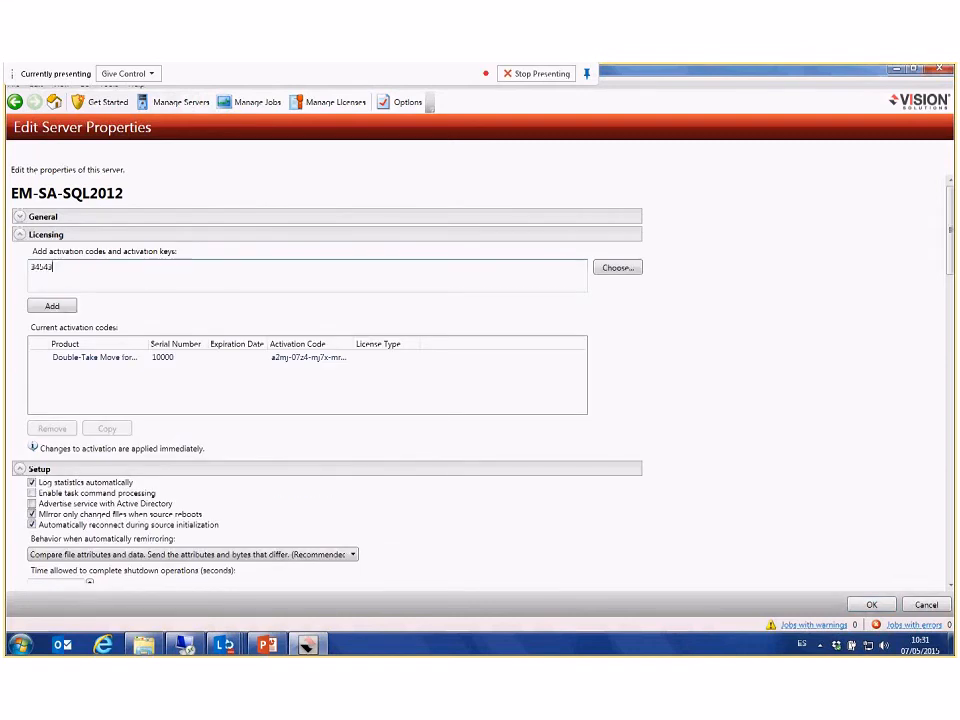
key(BackSpace)
key(BackSpace)
key(BackSpace)
key(BackSpace)
key(BackSpace)
key(BackSpace)
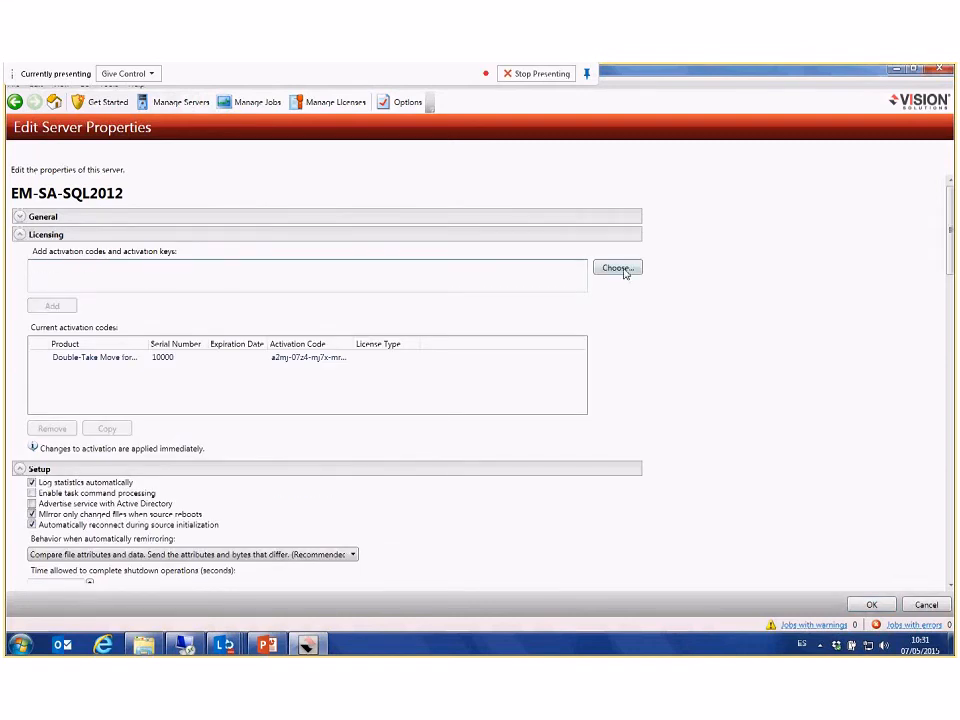
Step: Try choosing the available Double-Take Move for Windows Source activation code for EM-SA-SQL2012, and leave the server properties without saving
click(622, 269)
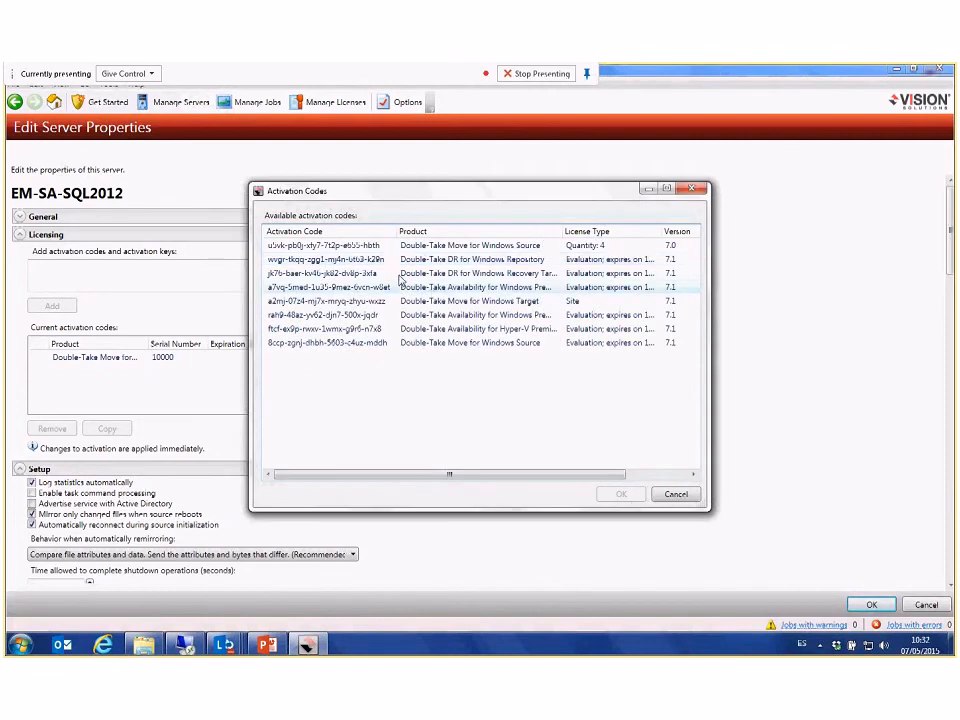
click(353, 247)
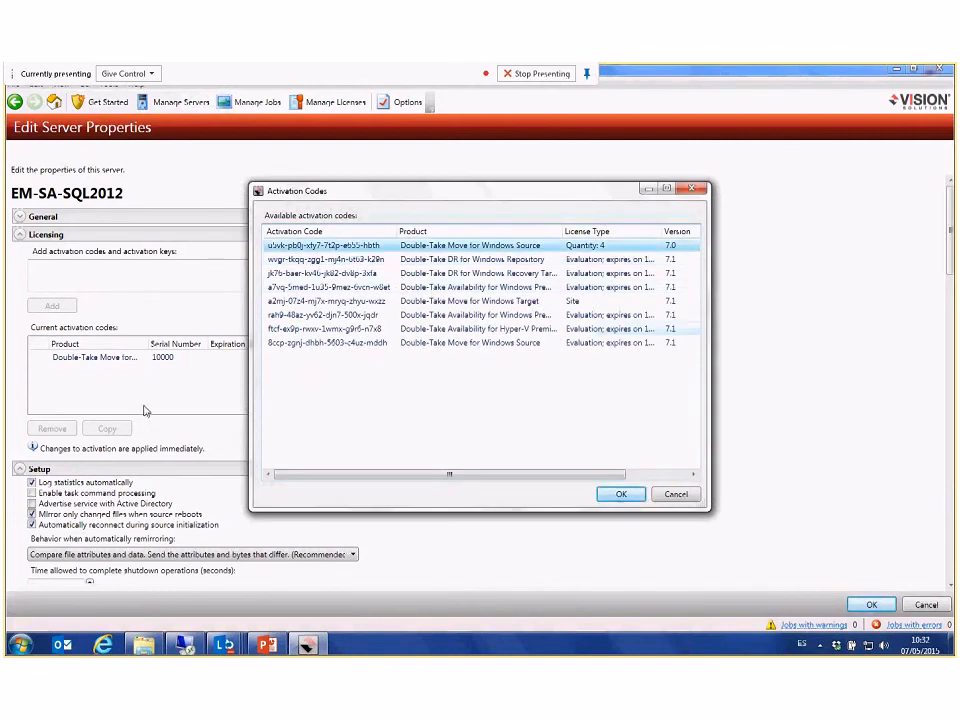
click(620, 497)
click(930, 606)
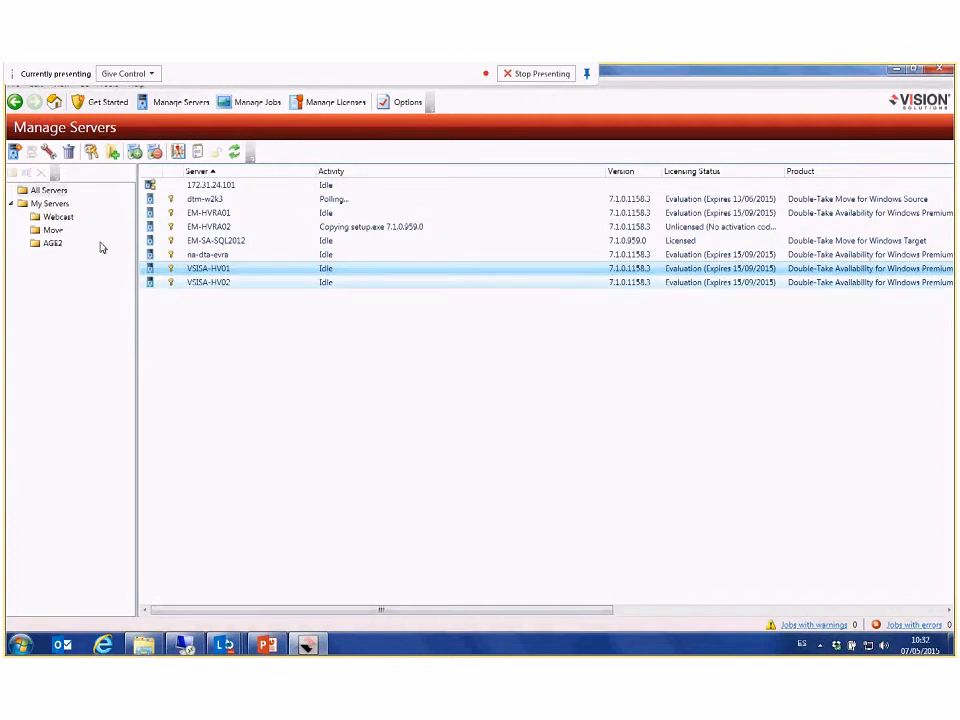
Step: Show the Webcast server group and start a Double-Take Move job with dtm-w2k3 as the source server
click(58, 217)
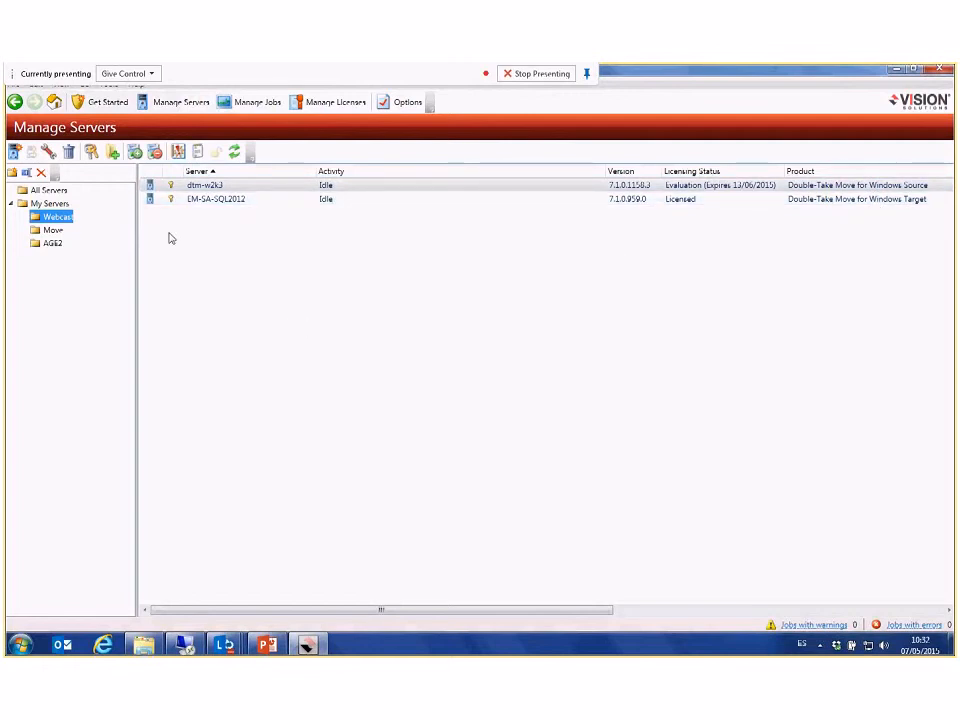
click(103, 105)
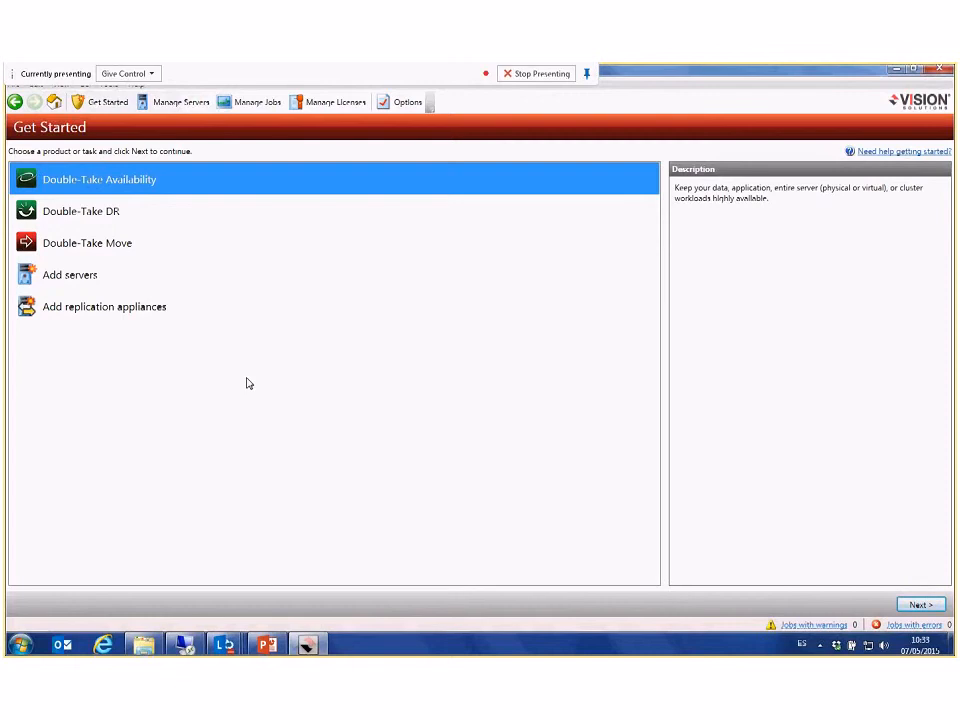
click(111, 249)
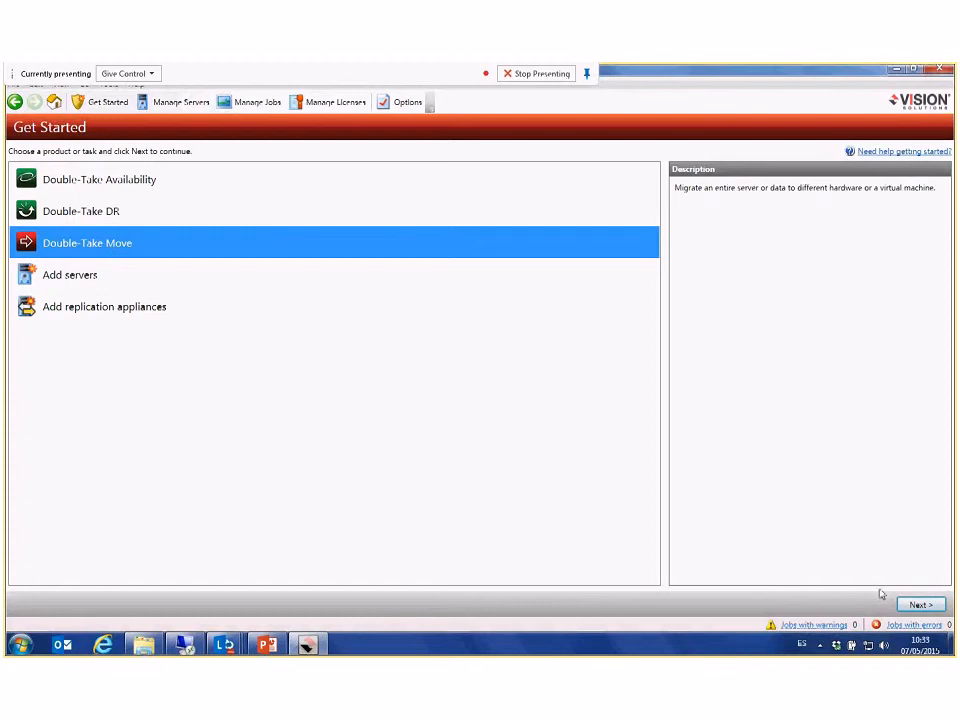
click(919, 606)
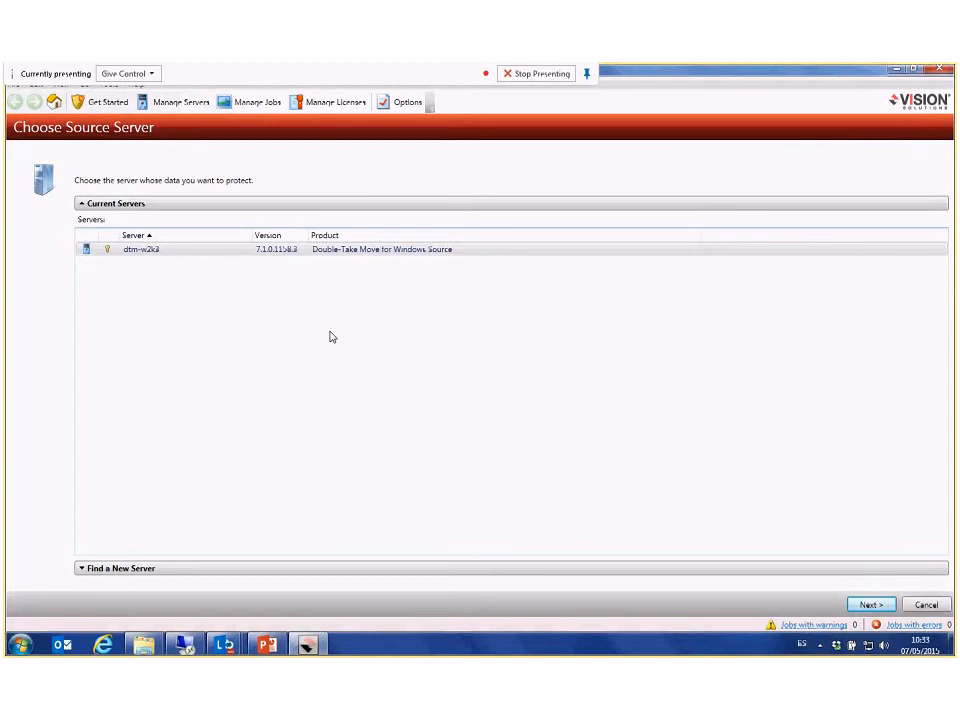
click(153, 252)
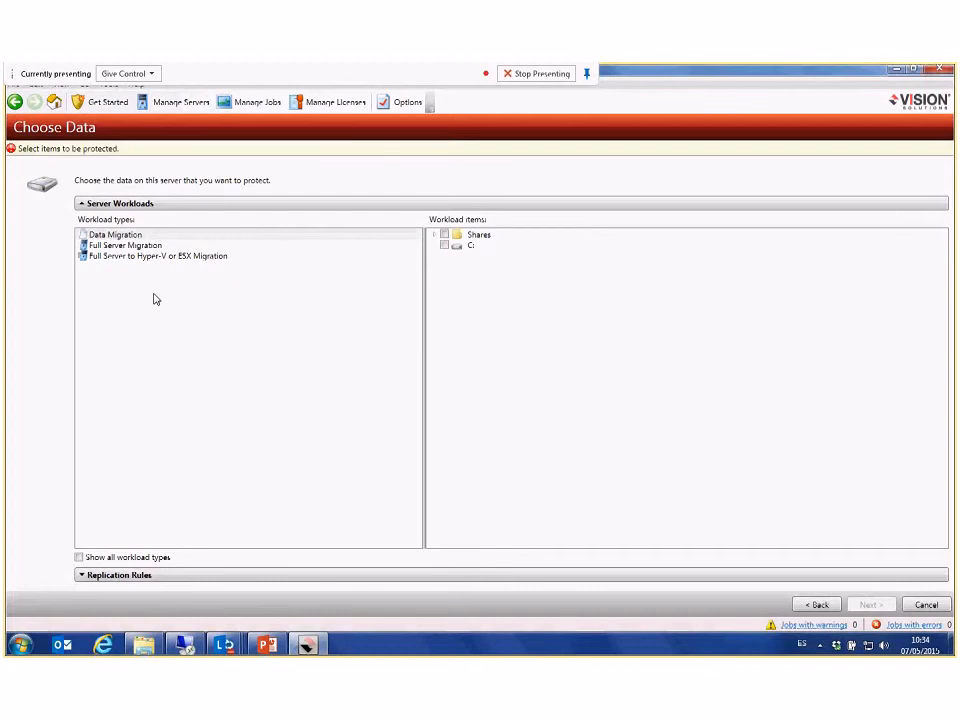
Step: Compare the three migration workload types, choose Data Migration and include all Shares in the workload
click(118, 235)
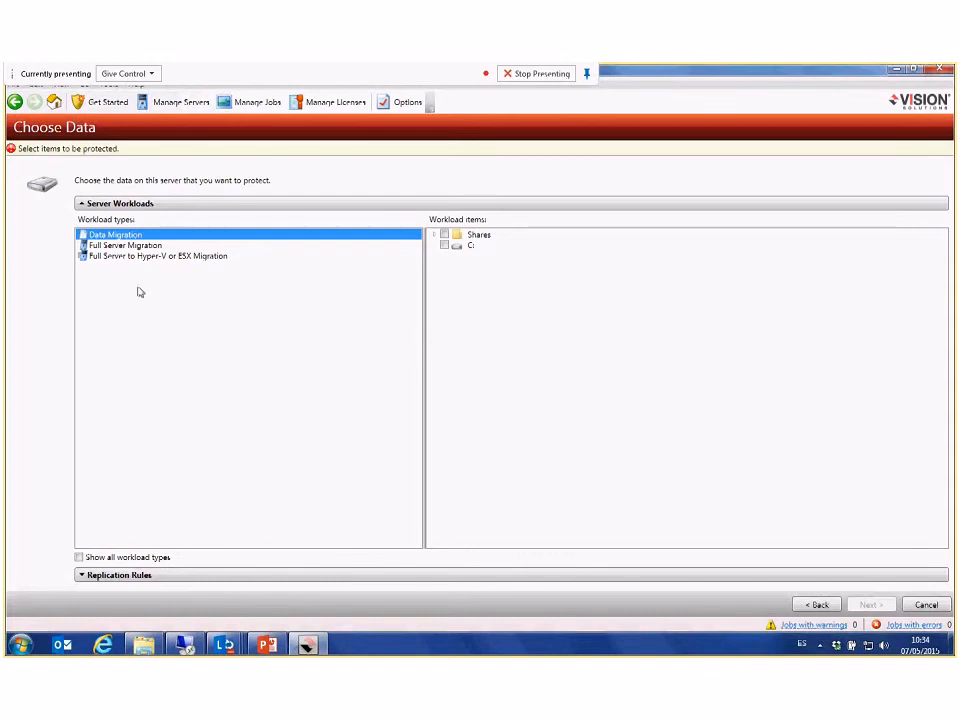
key(Down)
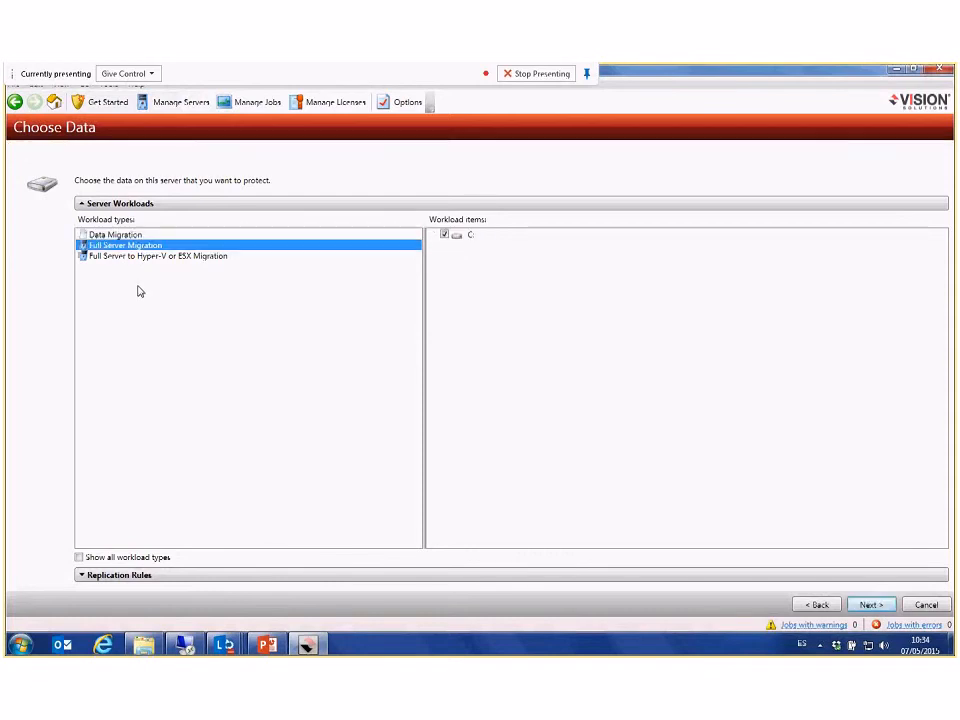
key(Down)
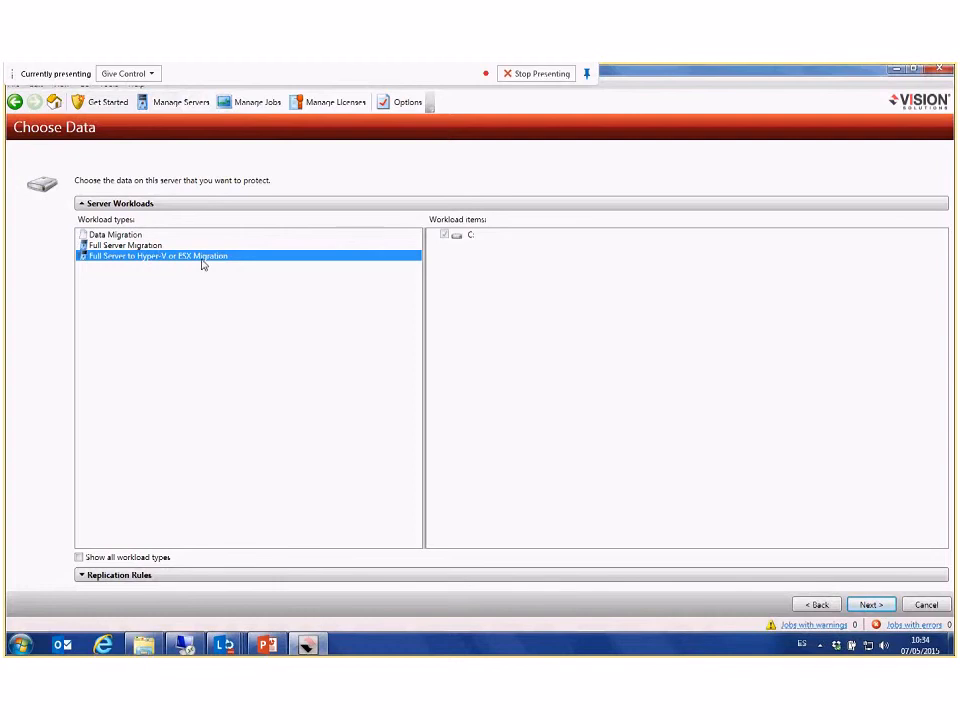
click(115, 235)
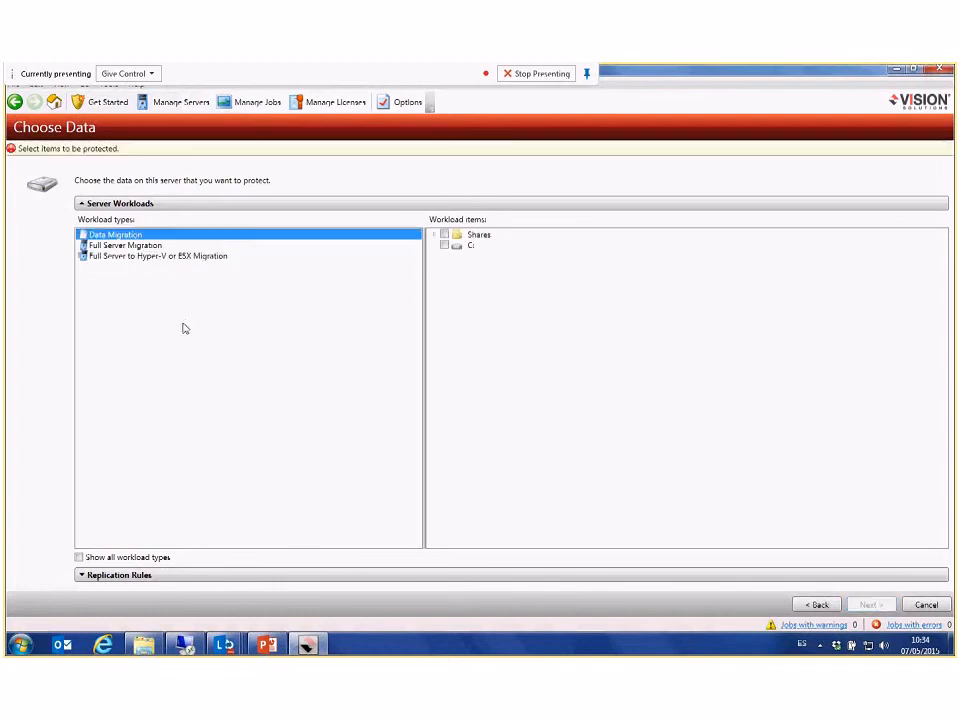
click(434, 235)
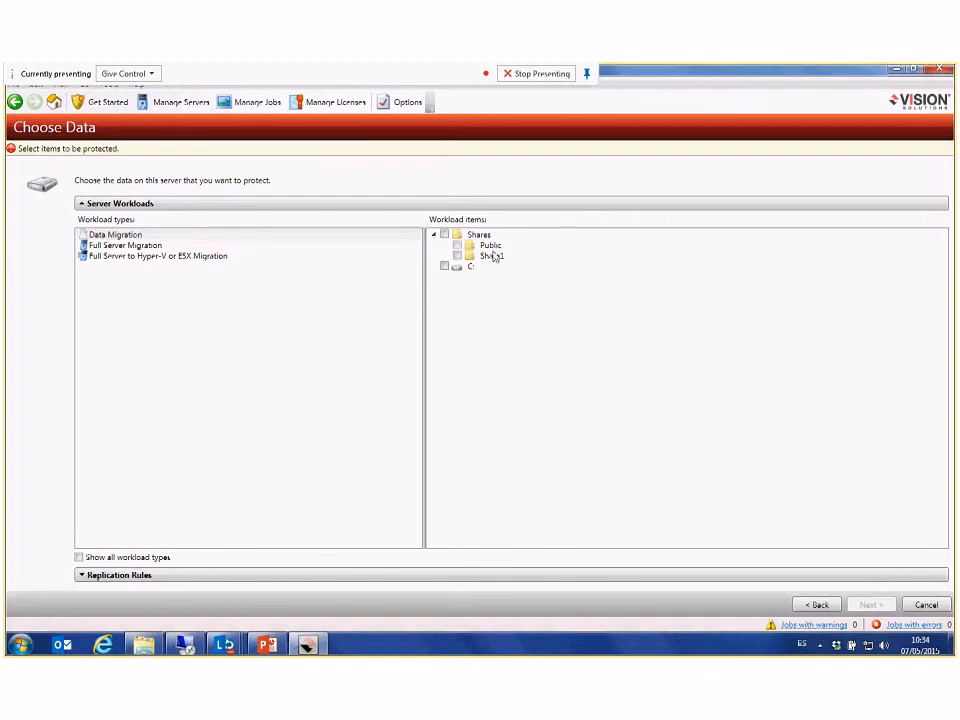
click(445, 235)
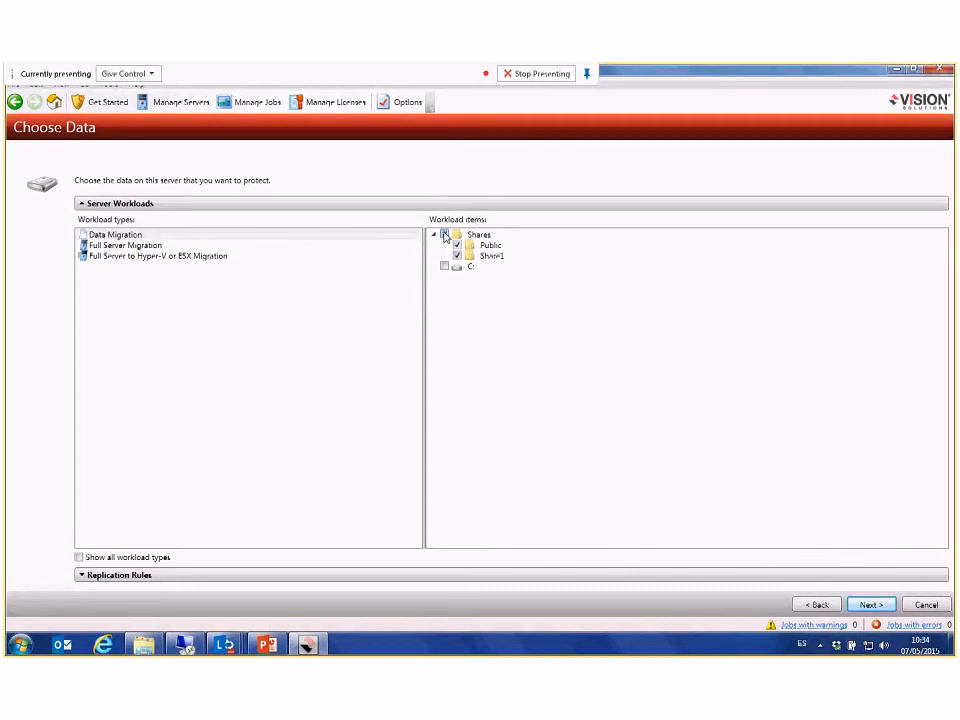
Step: Browse the replication rules folder tree to C:\Program Files\Microsoft SQL Server\MSSQL.1\MSSQL\Data
click(84, 575)
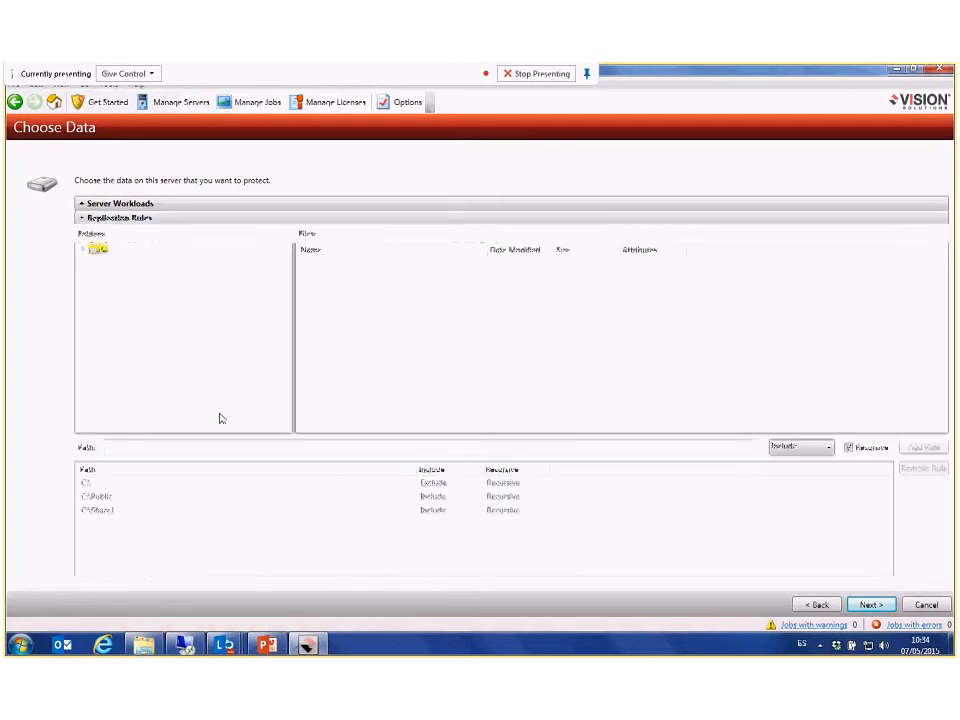
click(84, 251)
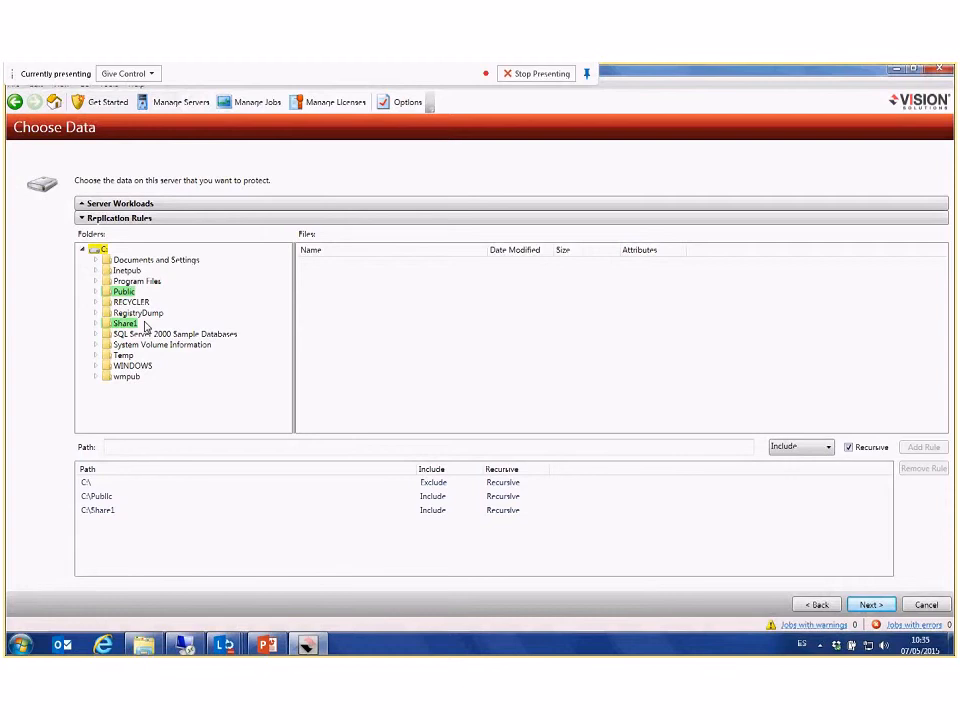
double_click(136, 281)
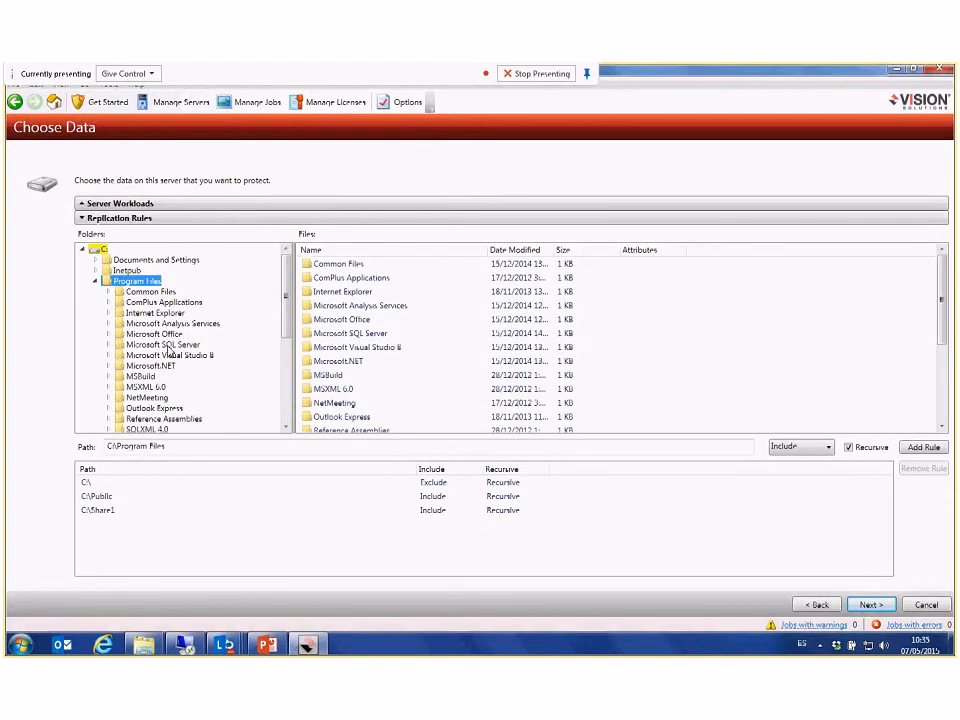
double_click(163, 345)
double_click(154, 376)
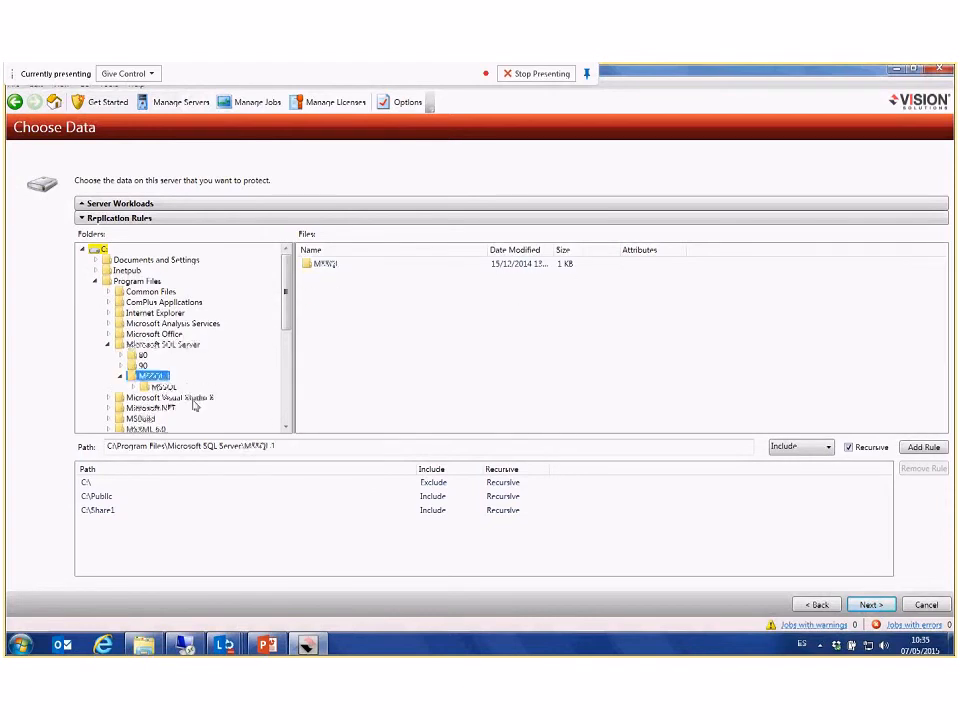
double_click(164, 387)
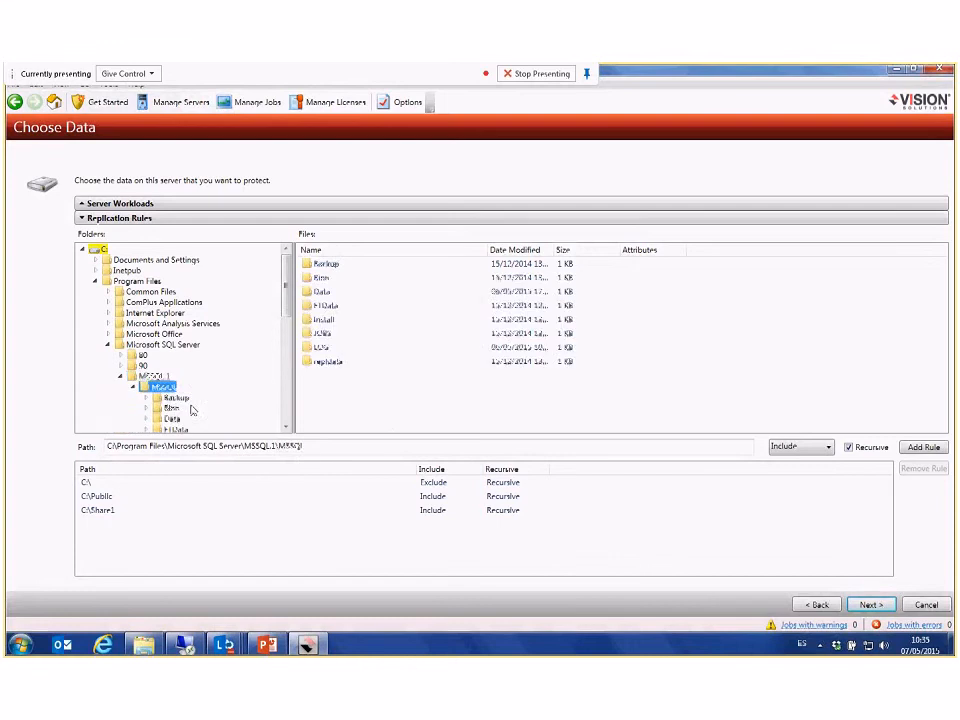
click(173, 419)
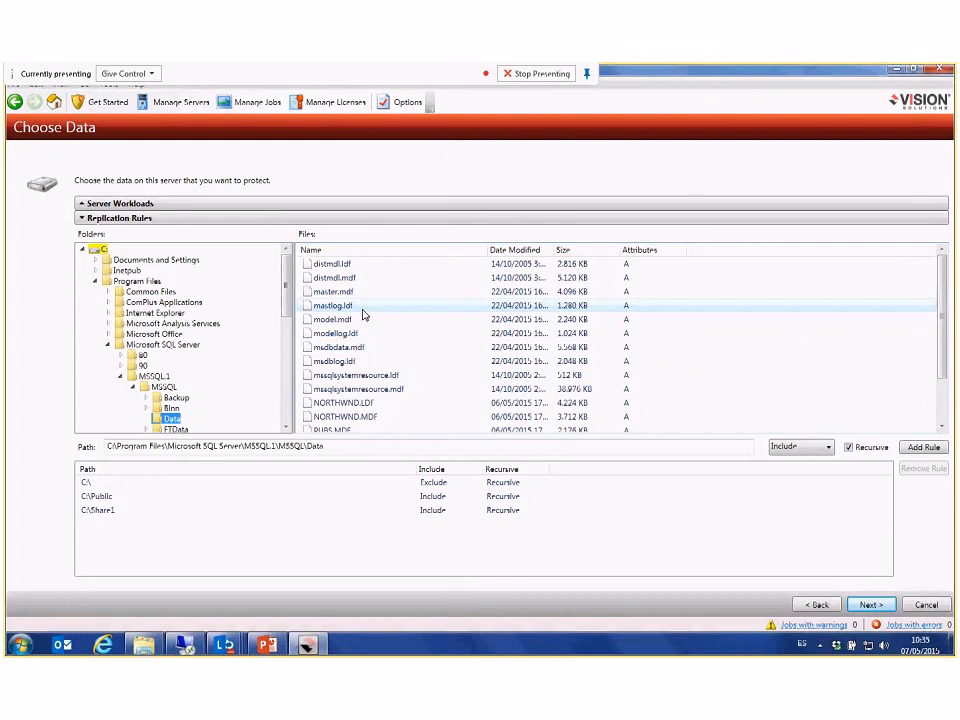
Step: Add recursive Include rules for NORTHWND.LDF, NORTHWND.MDF, PUBS.MDF and PUBS_LOG.LDF, and review the rule list
scroll(364, 315, down, 2)
click(345, 347)
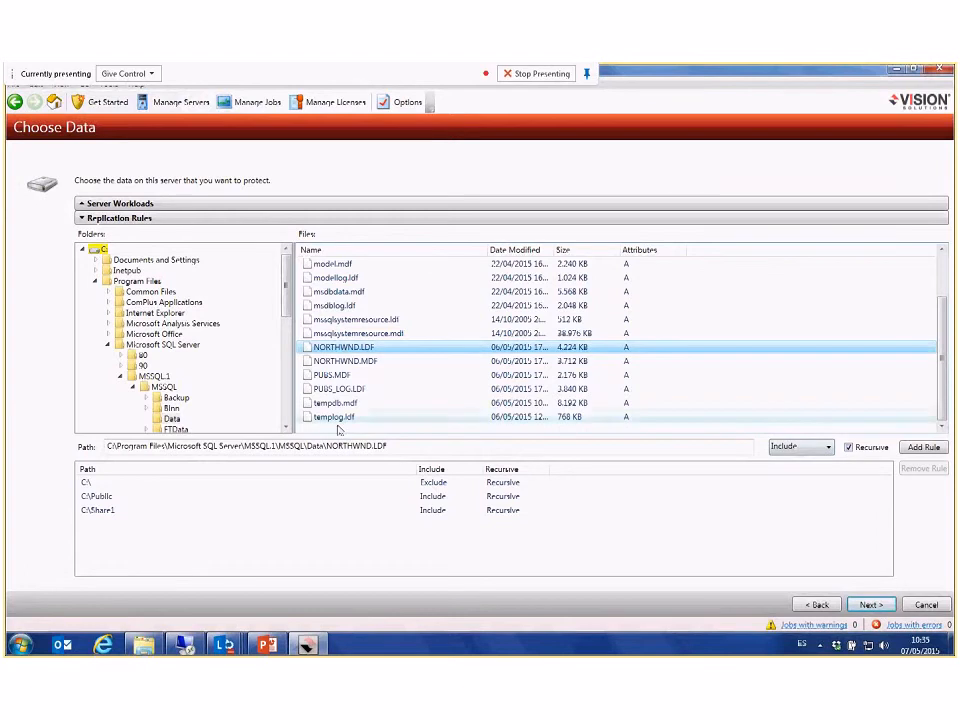
click(922, 448)
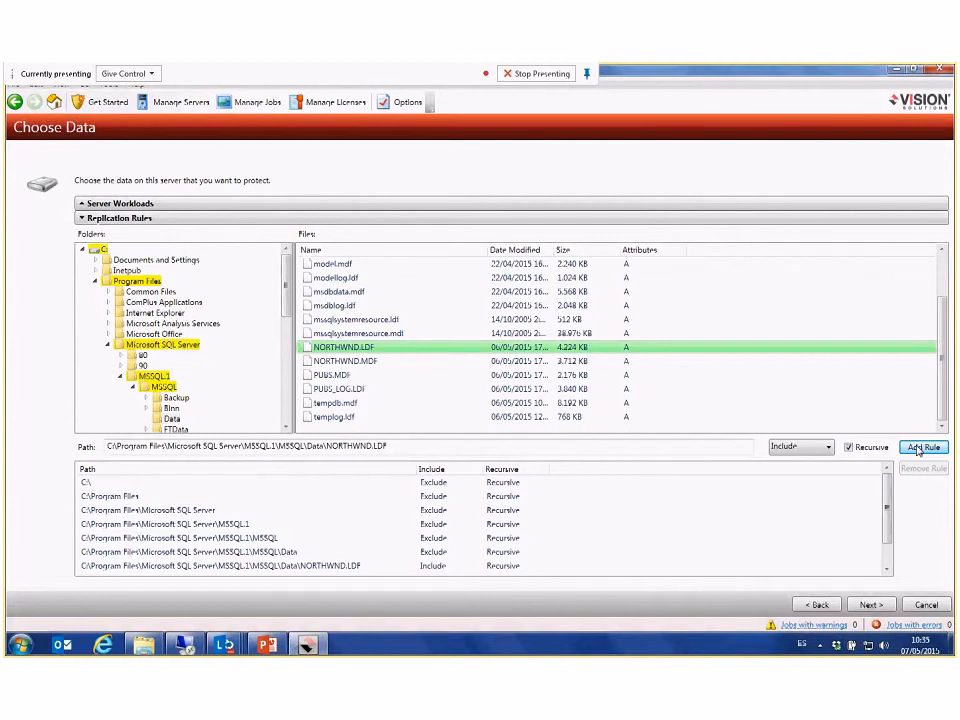
click(346, 362)
click(925, 449)
click(337, 376)
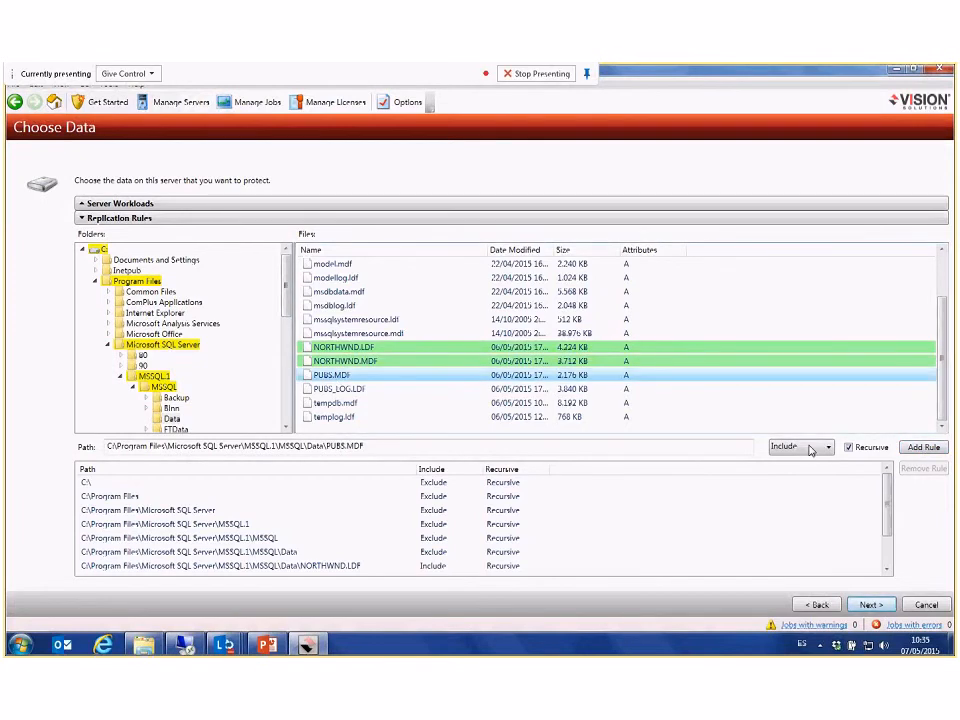
click(922, 447)
click(333, 389)
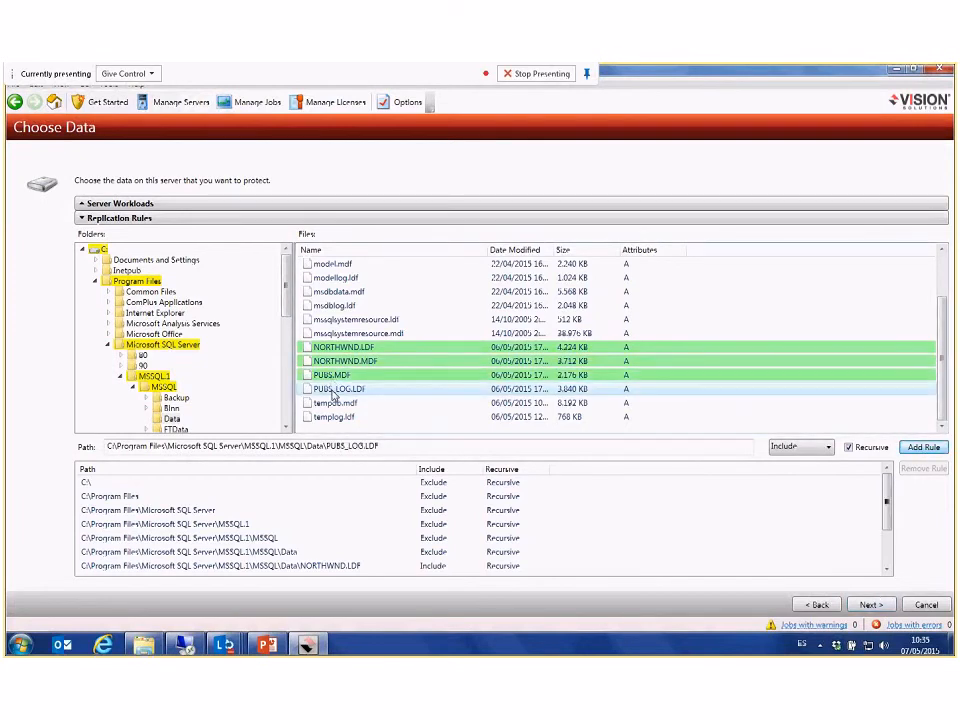
click(922, 447)
scroll(826, 542, down, 2)
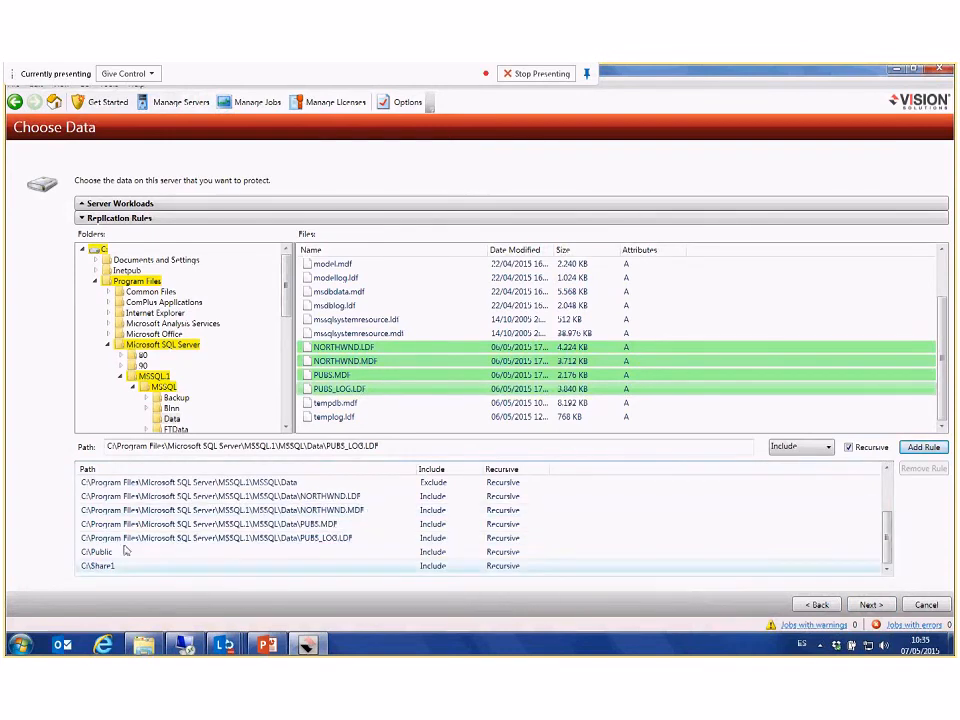
Step: Try dtm-w2k3 as the job's target server, and leave the job setup for the managed servers
click(869, 604)
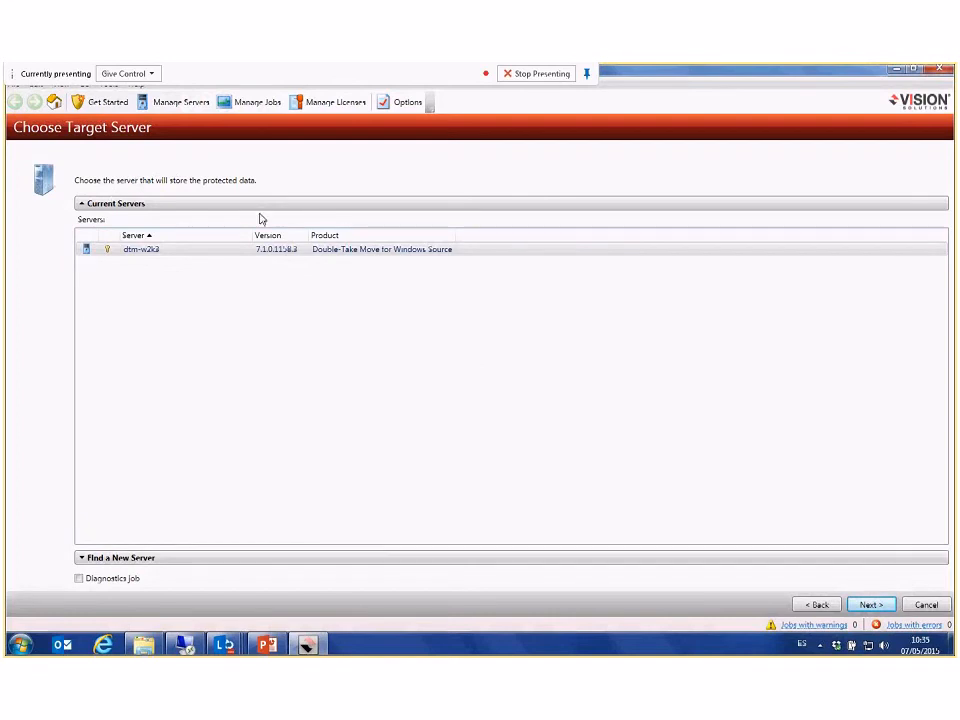
click(184, 254)
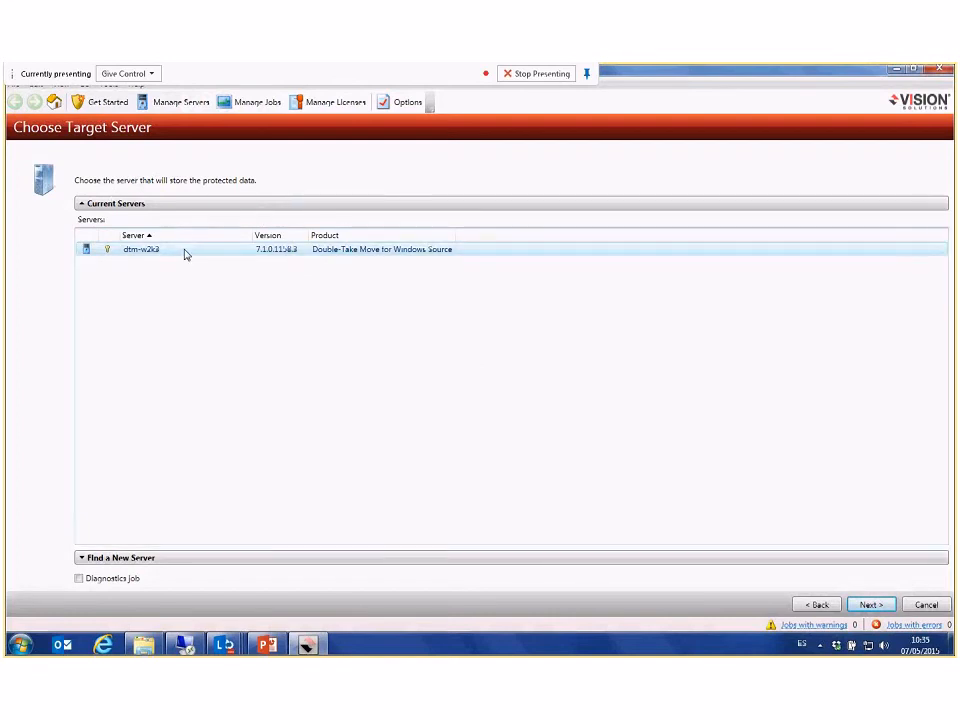
click(858, 605)
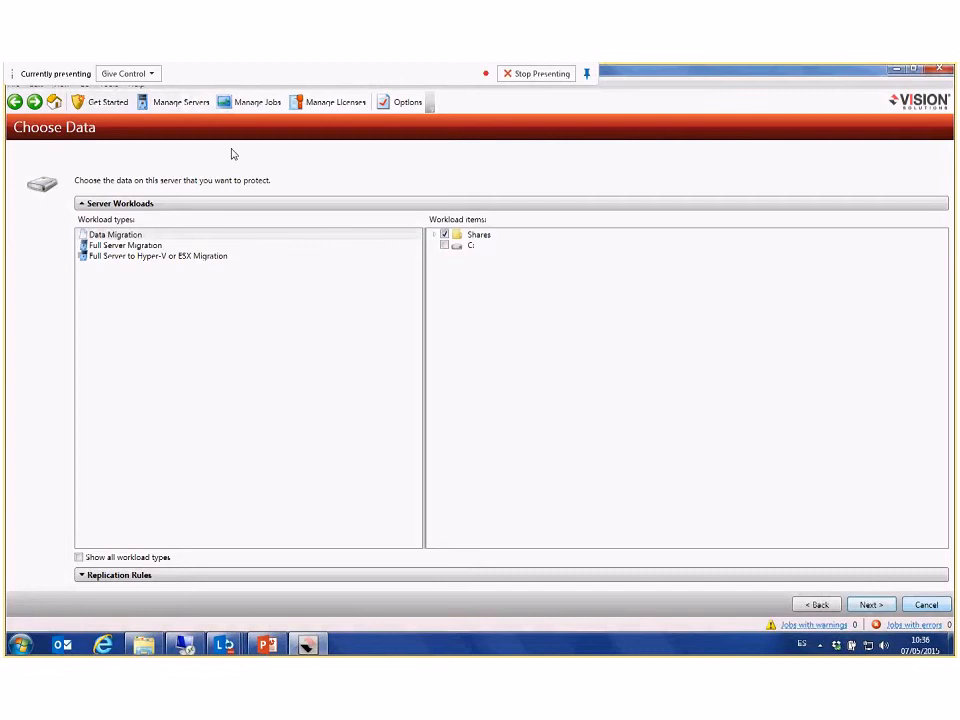
click(183, 106)
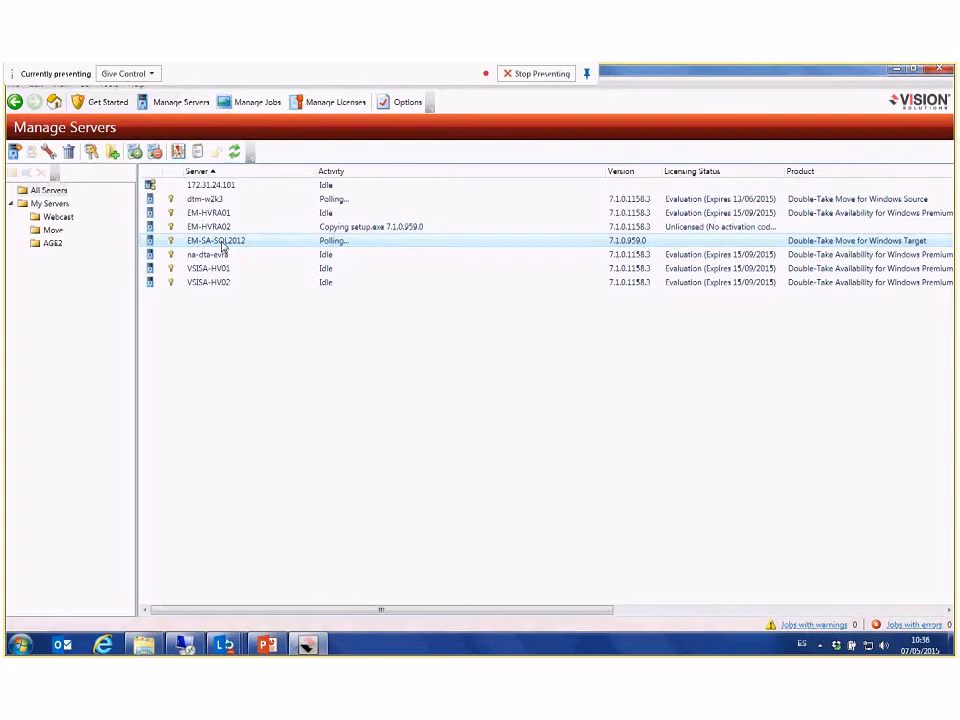
Step: Start a new Double-Take Move job and include all Shares in the Data Migration workload
click(107, 102)
double_click(191, 244)
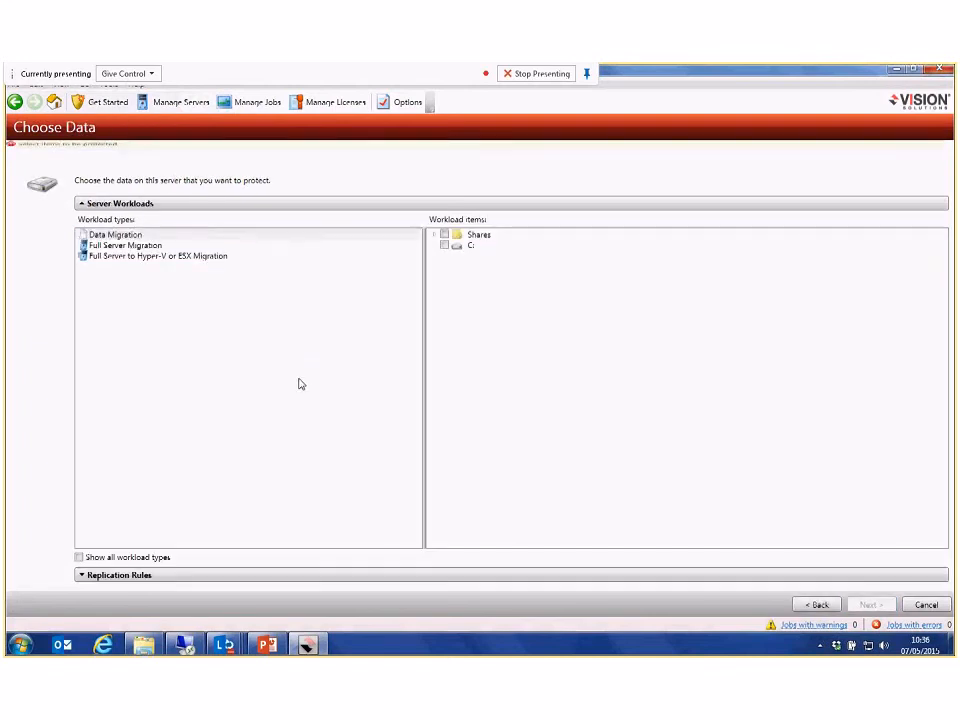
click(445, 235)
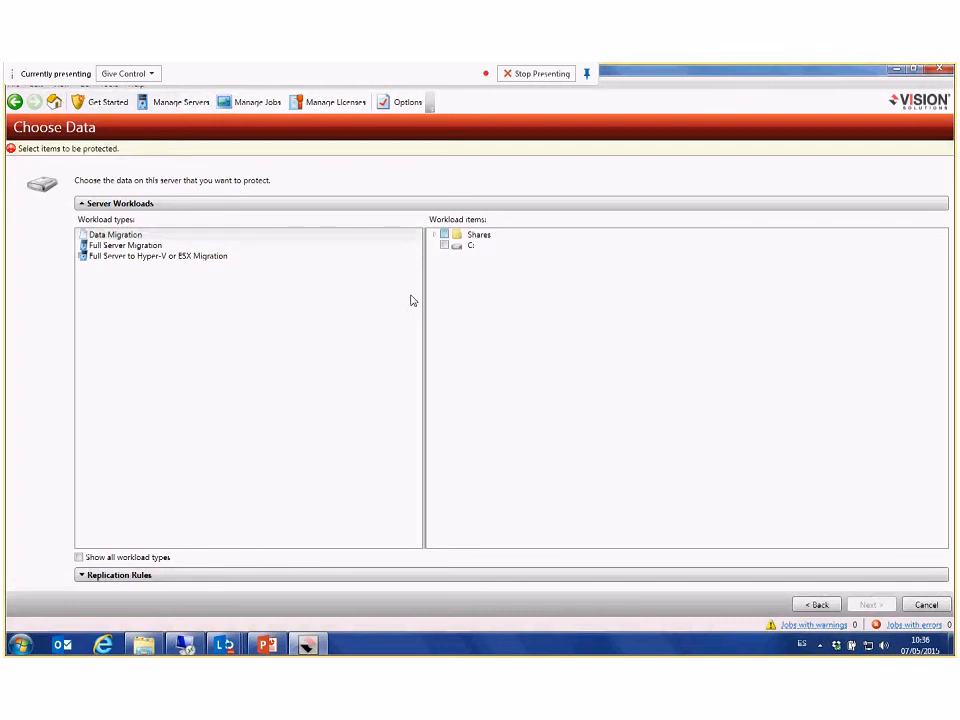
Step: Open the replication rules and browse the folders to C:\Program Files\Microsoft SQL Server\MSSQL.1\MSSQL\Data
click(210, 575)
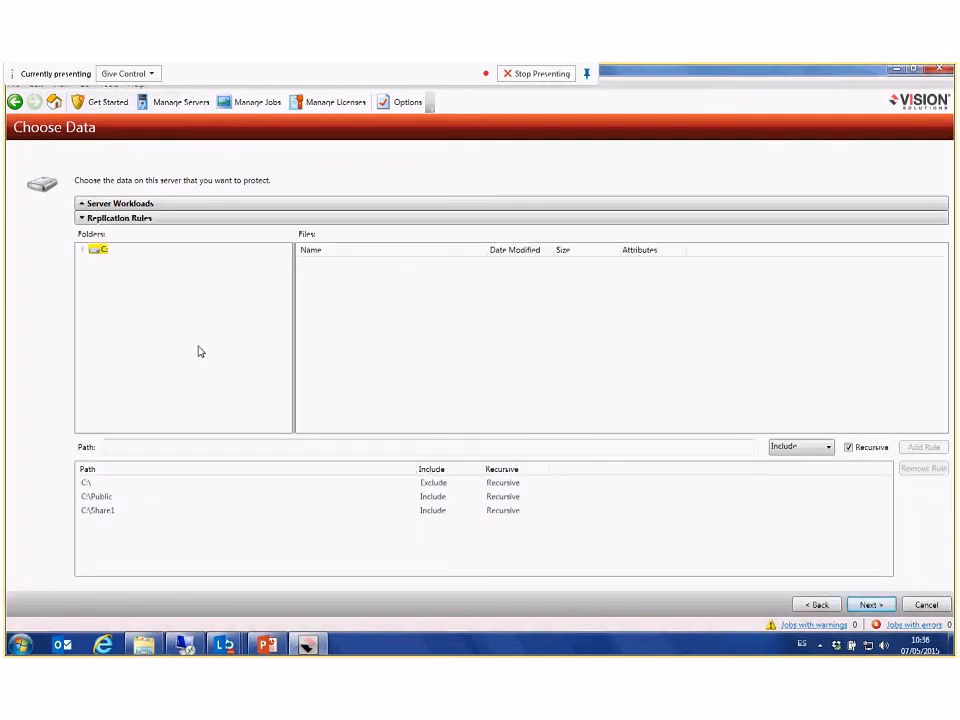
click(83, 250)
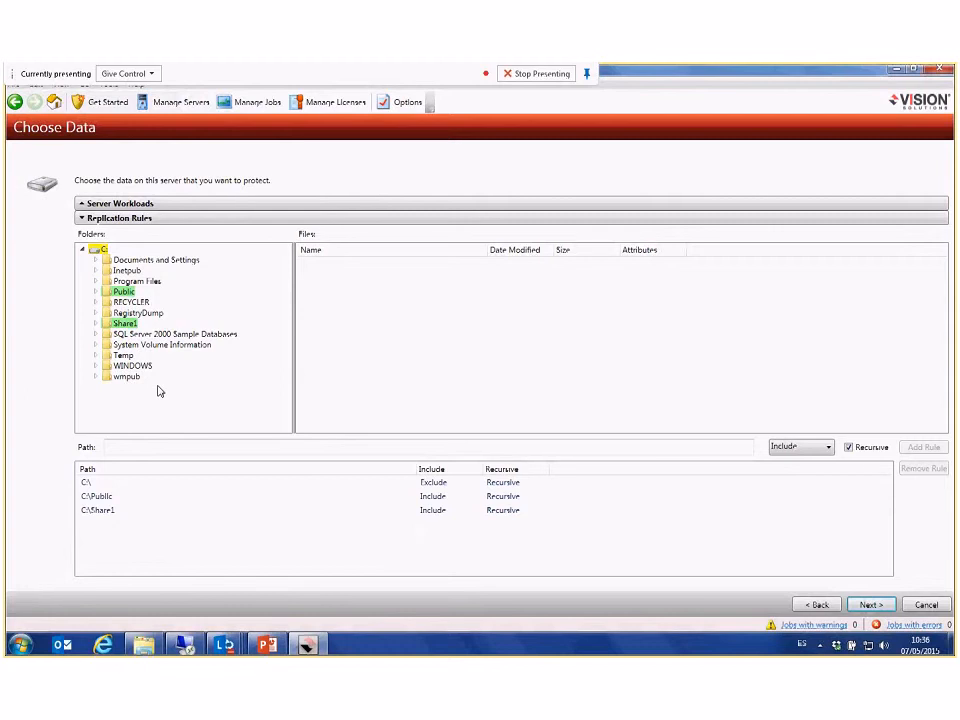
click(137, 281)
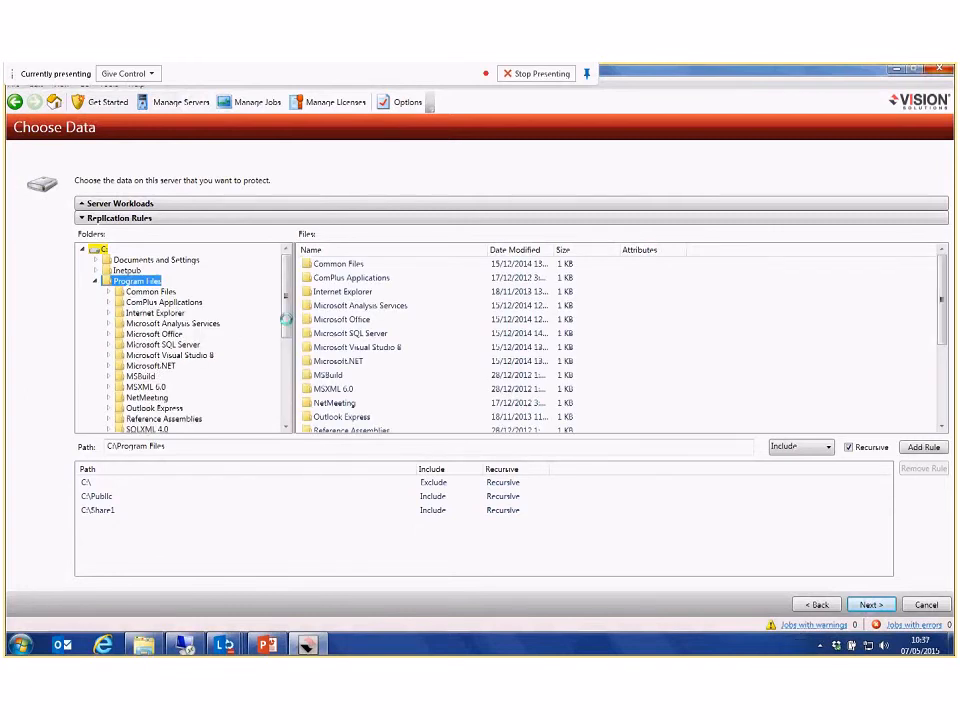
click(170, 344)
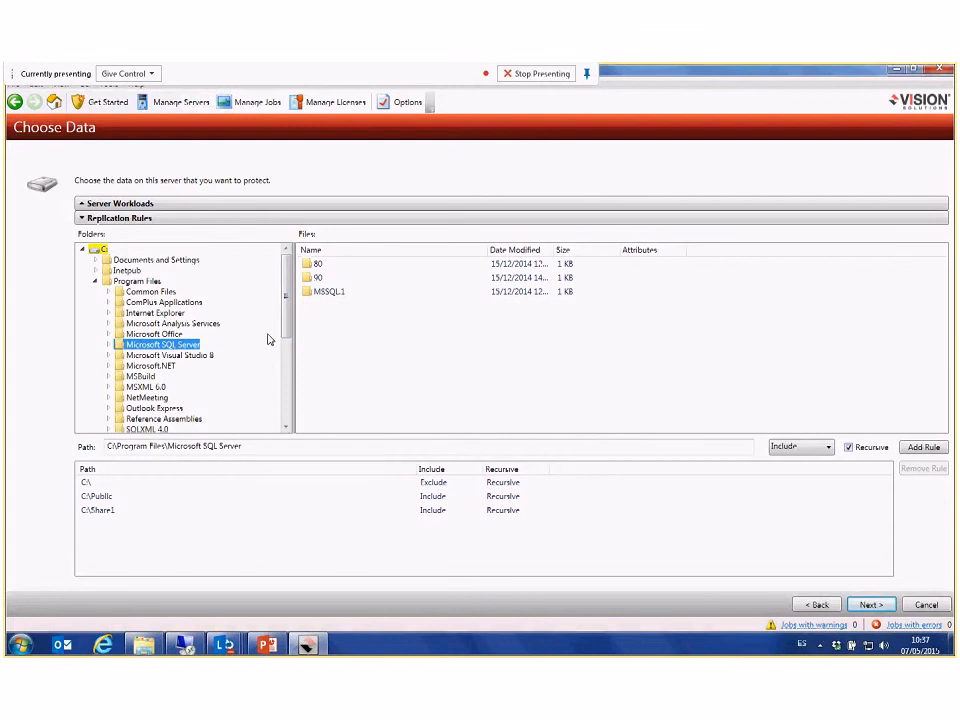
double_click(328, 291)
double_click(322, 264)
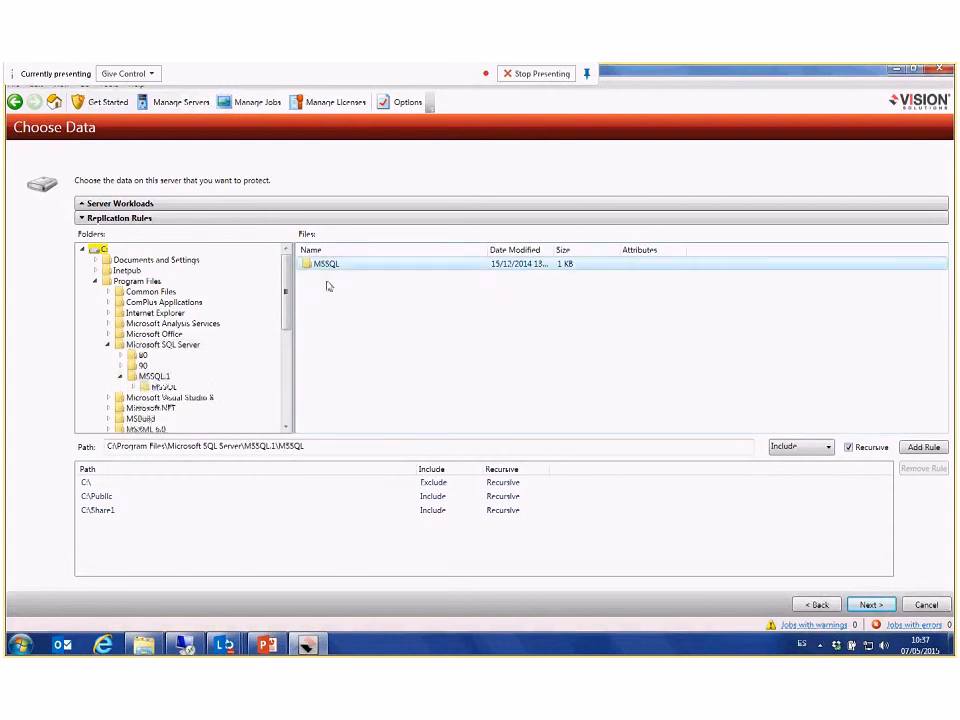
click(322, 291)
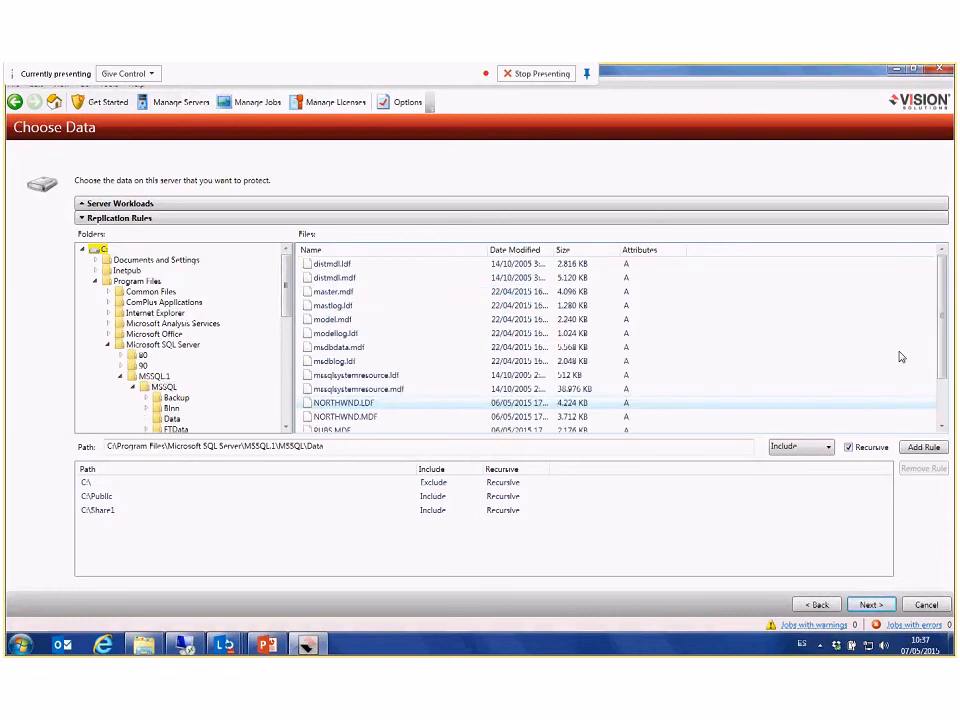
Step: Add recursive Include rules for NORTHWND.LDF, NORTHWND.MDF, PUBS.MDF and PUBS_LOG.LDF from the Data folder
scroll(945, 313, down, 2)
click(620, 347)
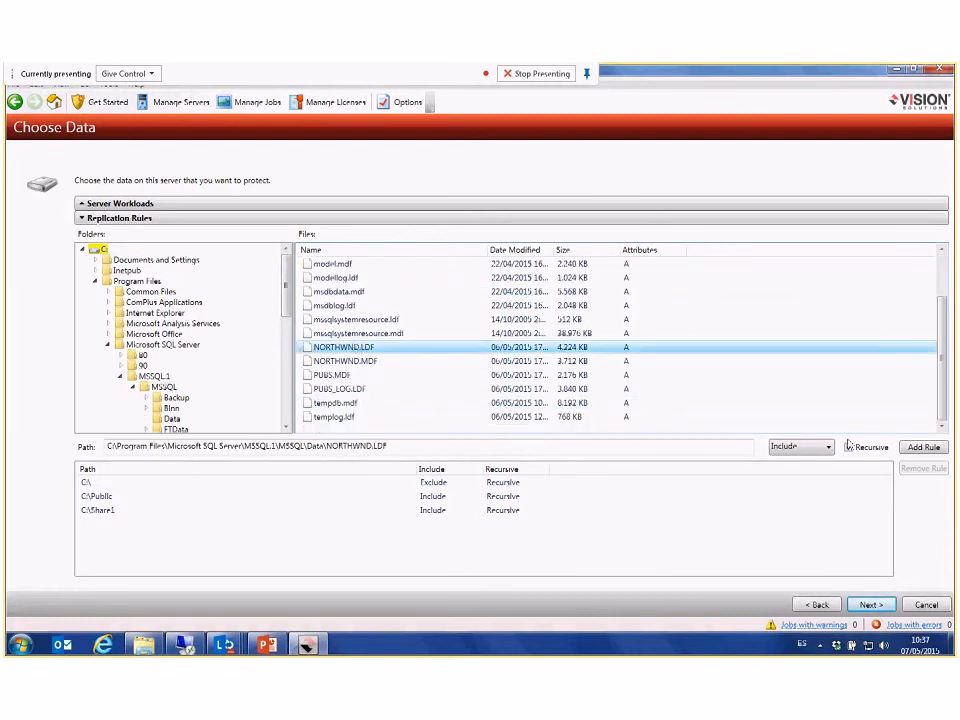
click(922, 448)
click(369, 361)
click(924, 447)
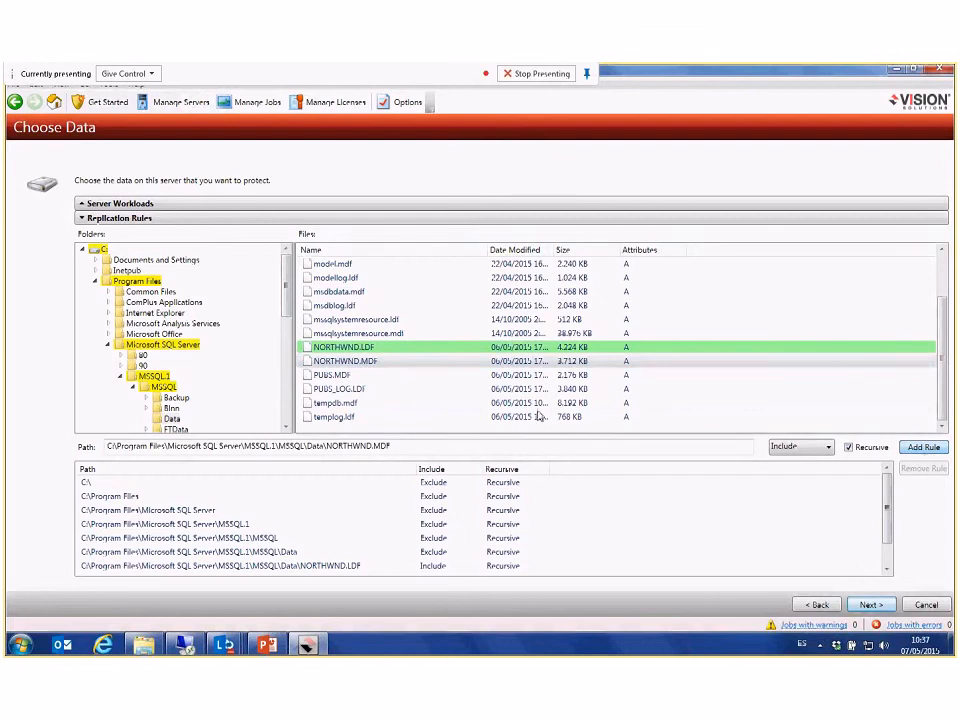
click(420, 375)
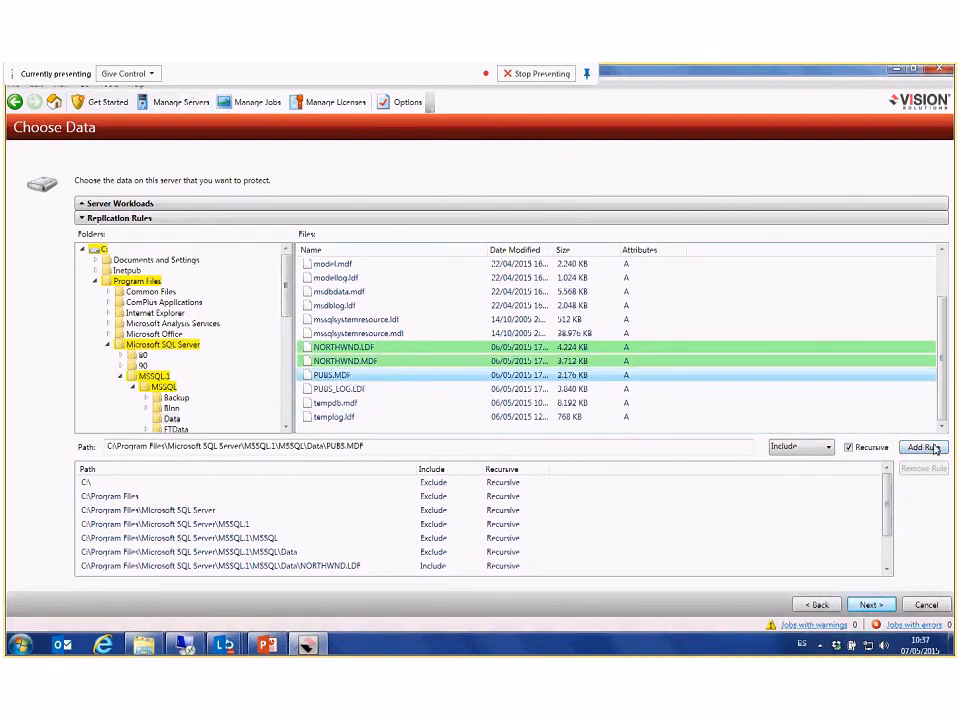
click(935, 449)
click(420, 389)
click(924, 448)
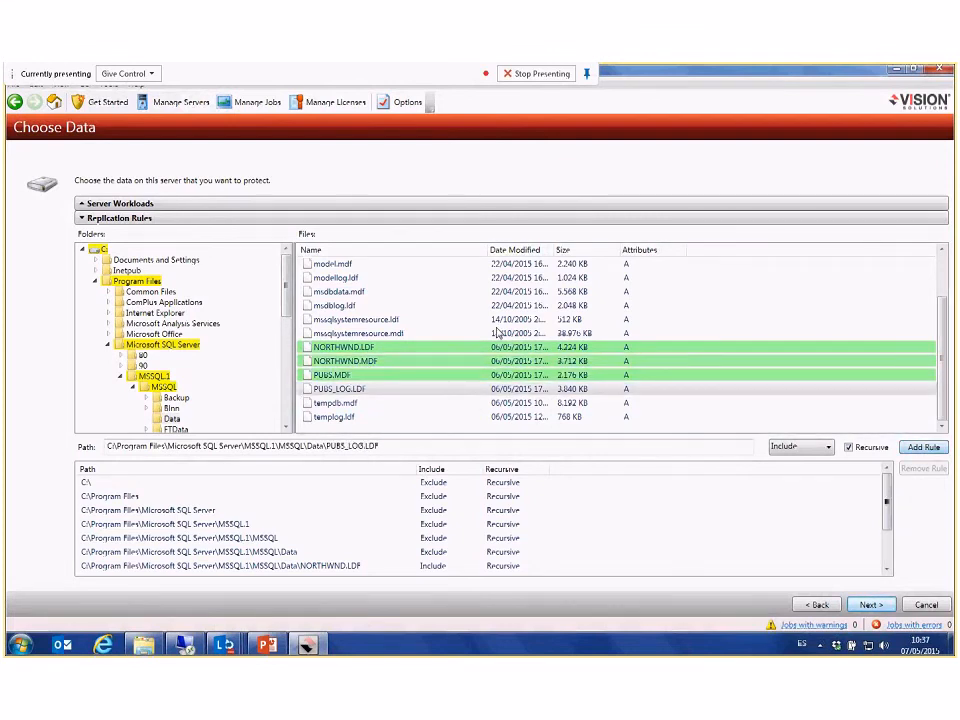
Step: Continue to the target server selection and set EM-SA-SQL2012 as the job's target server
click(872, 604)
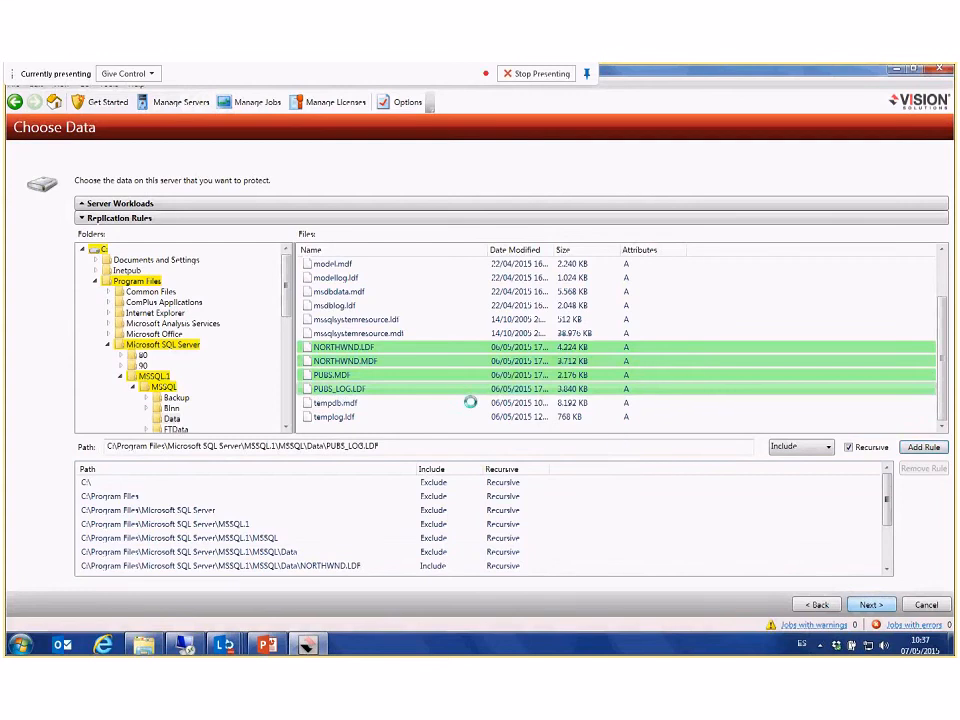
click(146, 266)
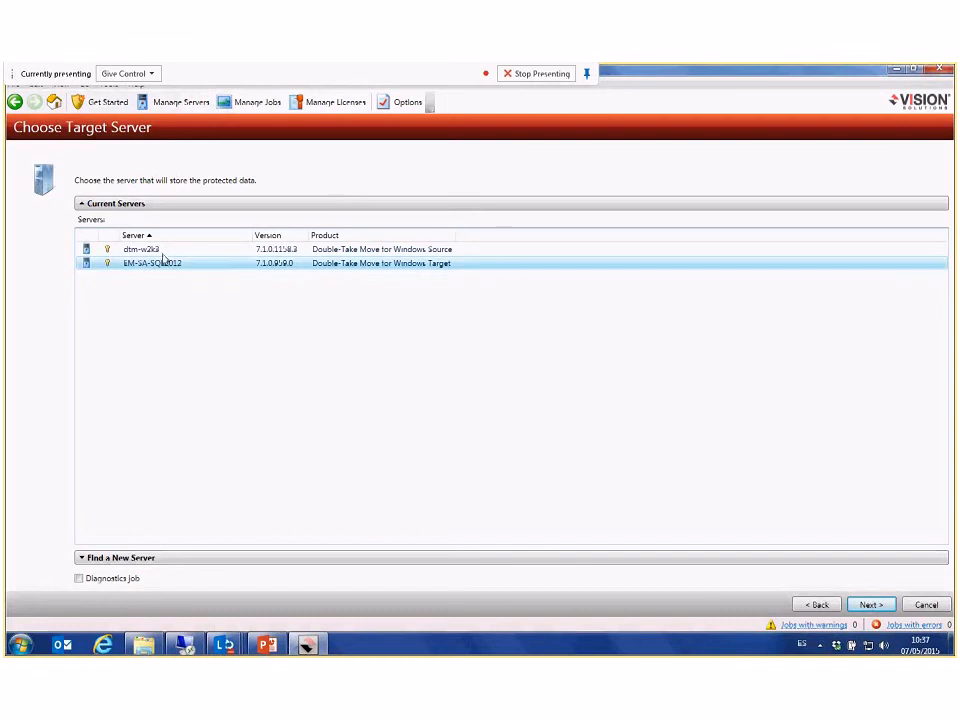
click(871, 604)
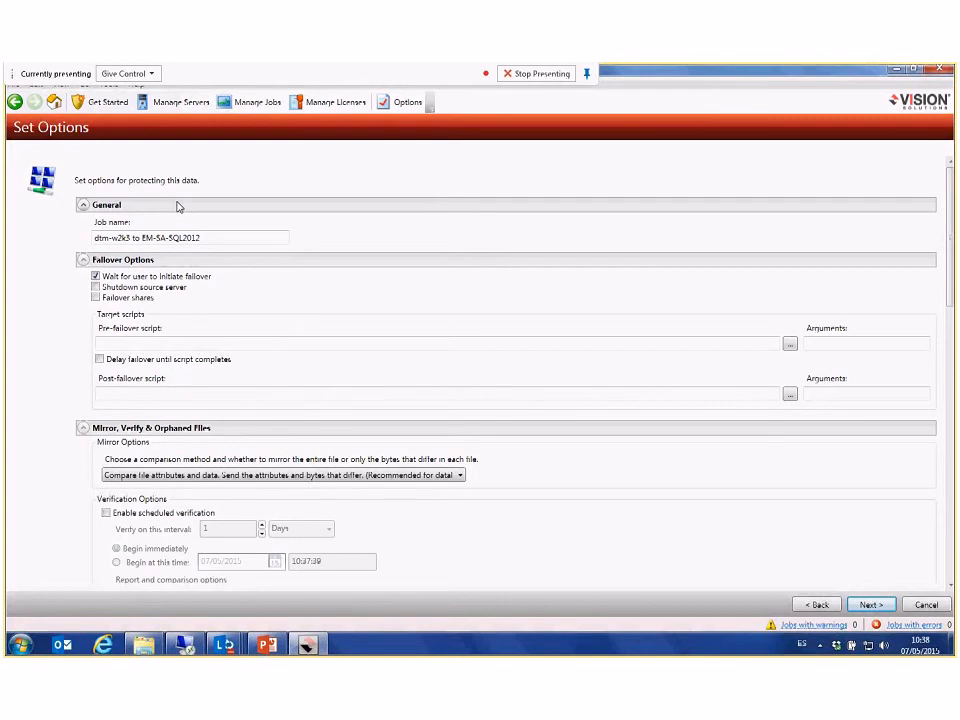
Step: Enable Failover shares for the job, and review the other failover options
click(96, 298)
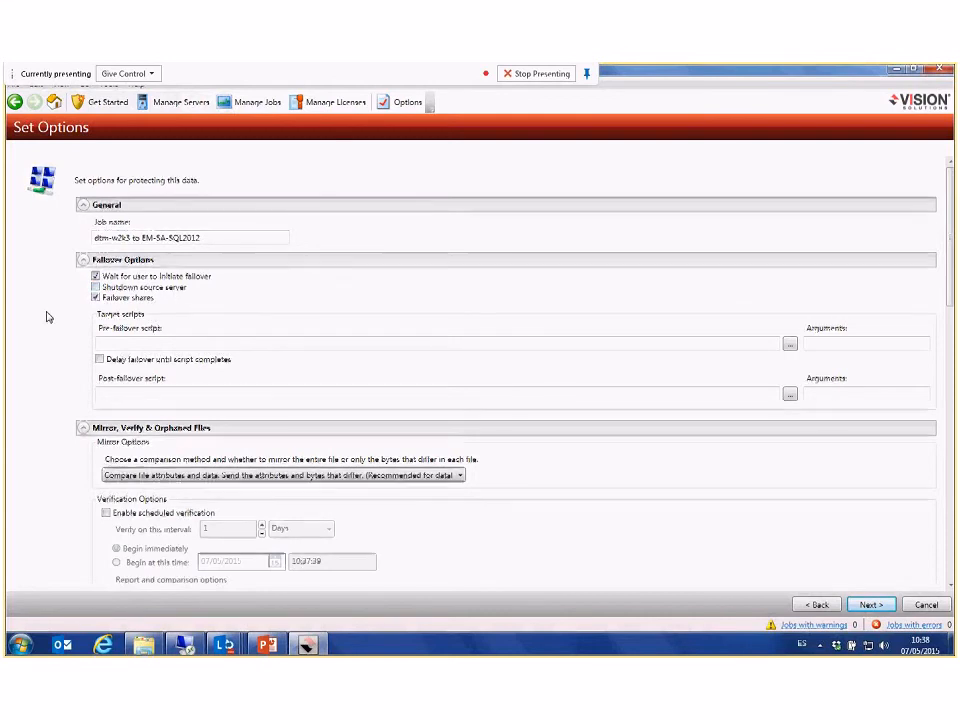
scroll(45, 313, down, 1)
scroll(47, 313, down, 1)
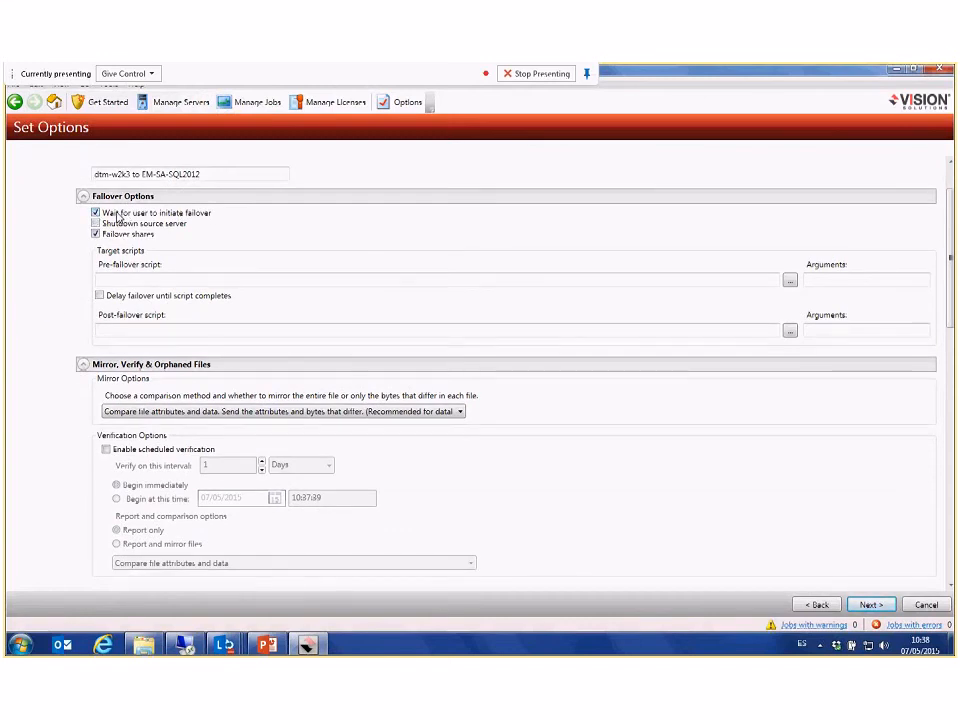
scroll(117, 215, up, 2)
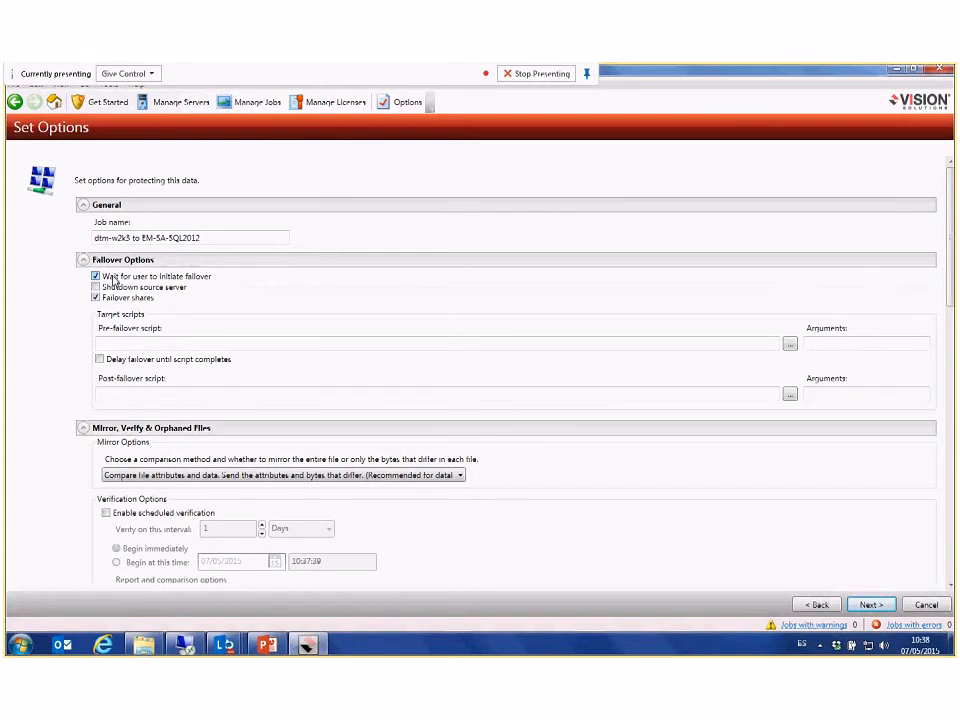
Step: Examine the job's mirroring, verification, network route, path mapping, compression, bandwidth and script options
scroll(54, 349, down, 4)
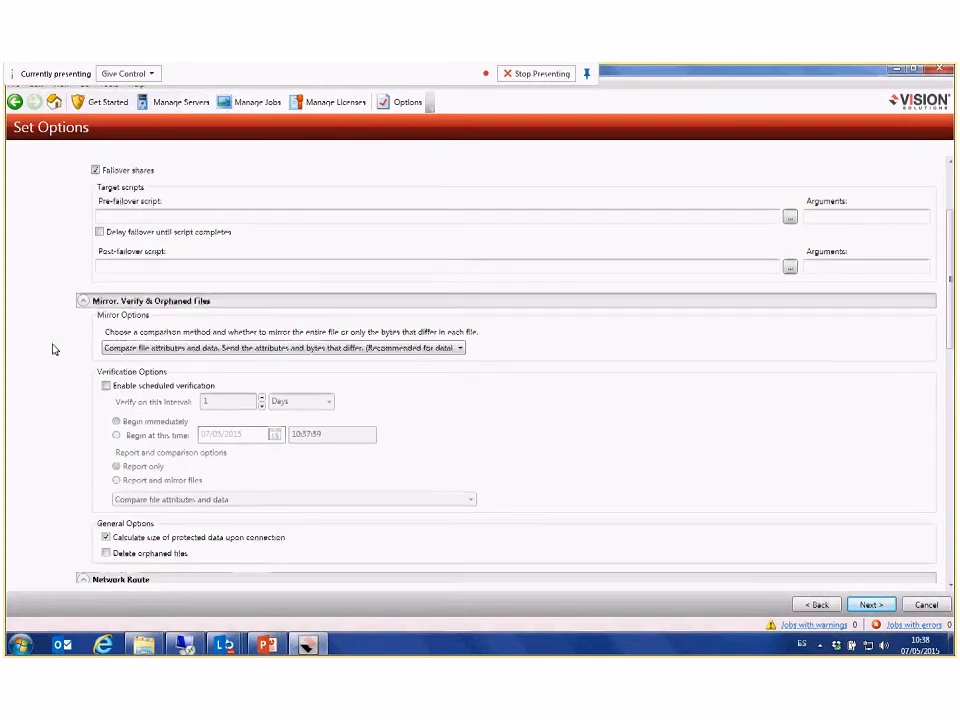
scroll(54, 349, down, 7)
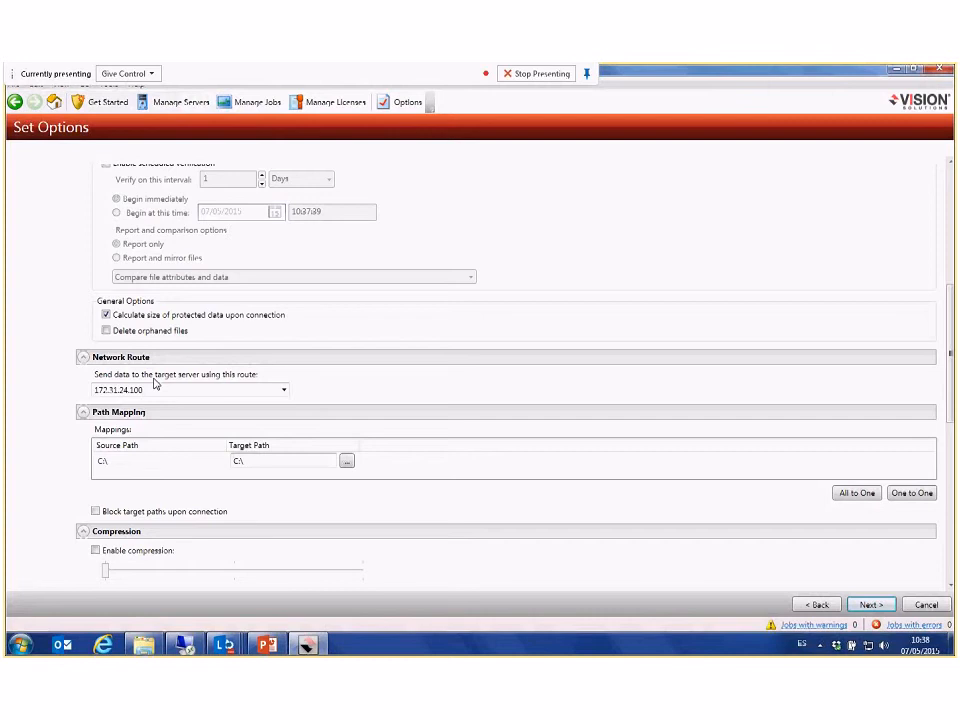
scroll(41, 343, down, 1)
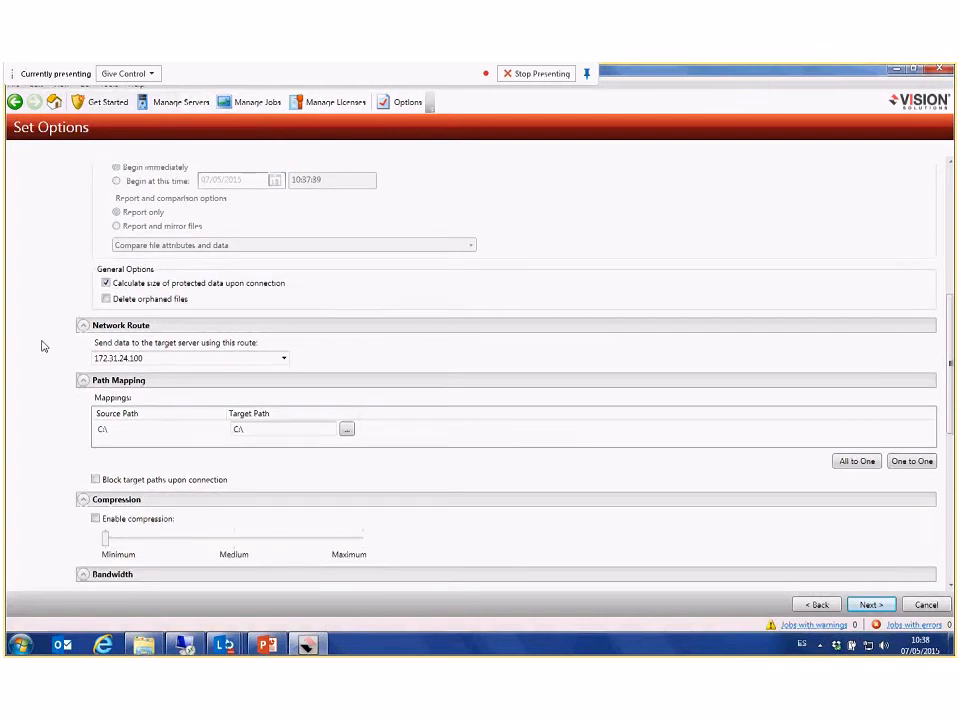
scroll(41, 346, down, 6)
scroll(43, 384, up, 2)
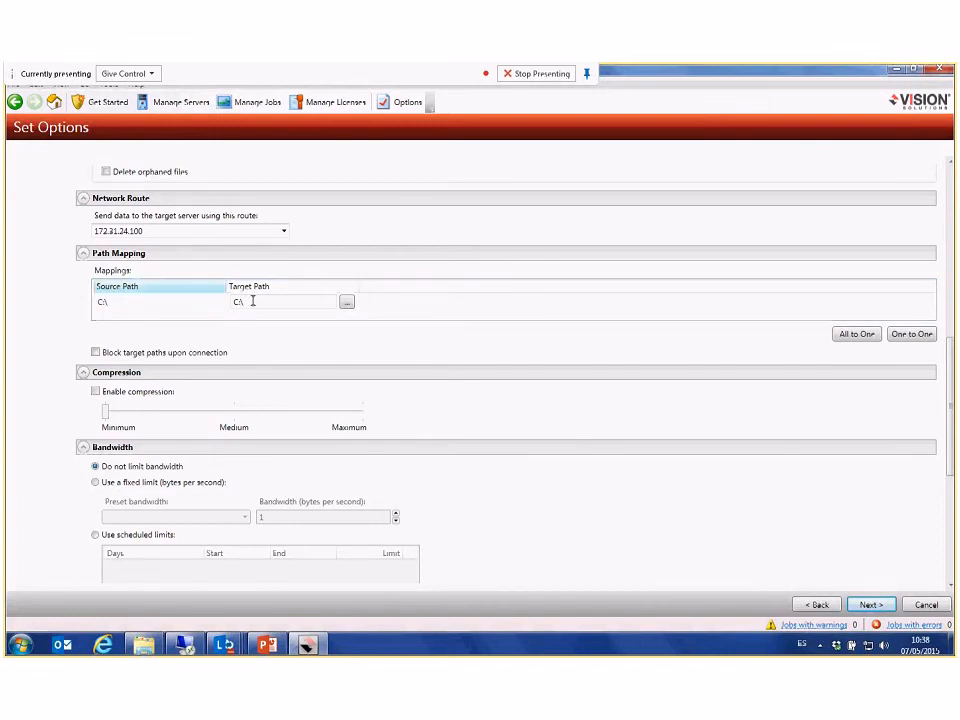
scroll(32, 347, down, 3)
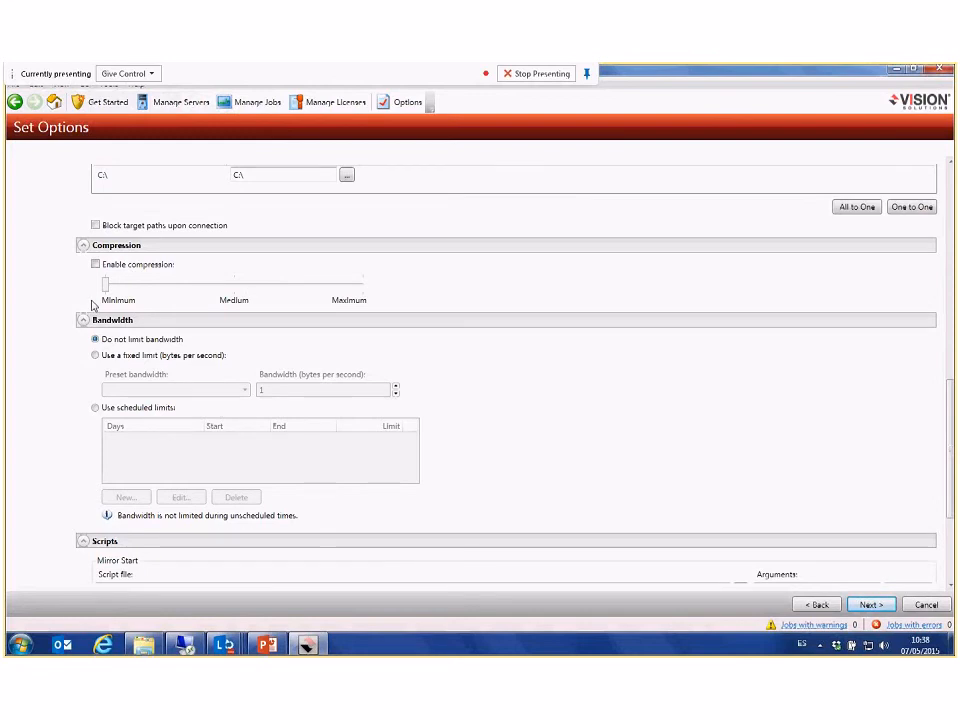
scroll(259, 302, down, 1)
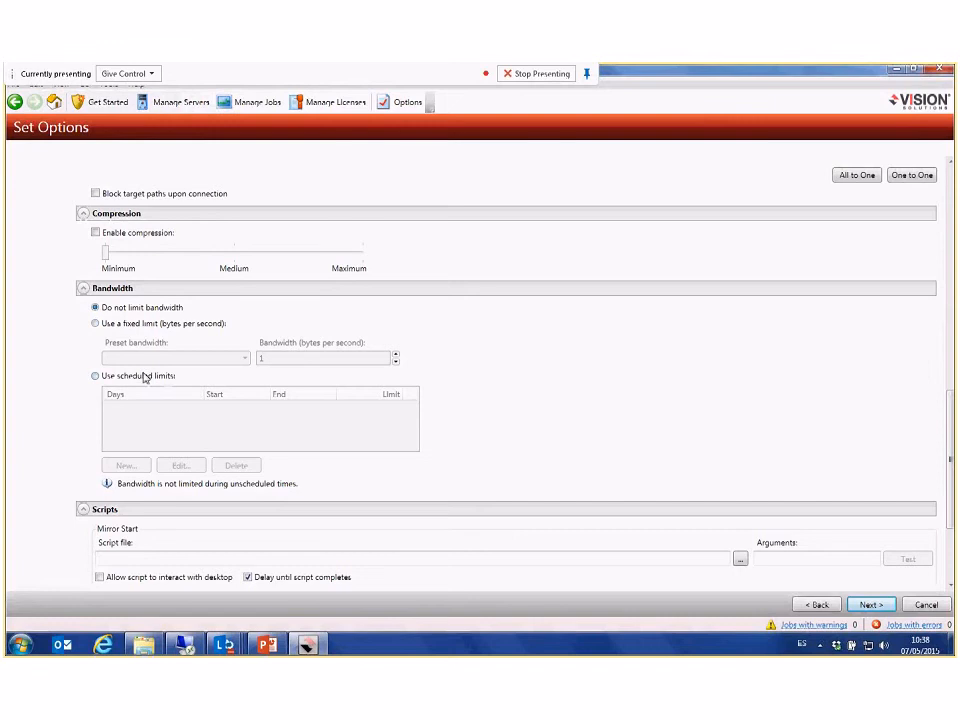
scroll(58, 377, down, 2)
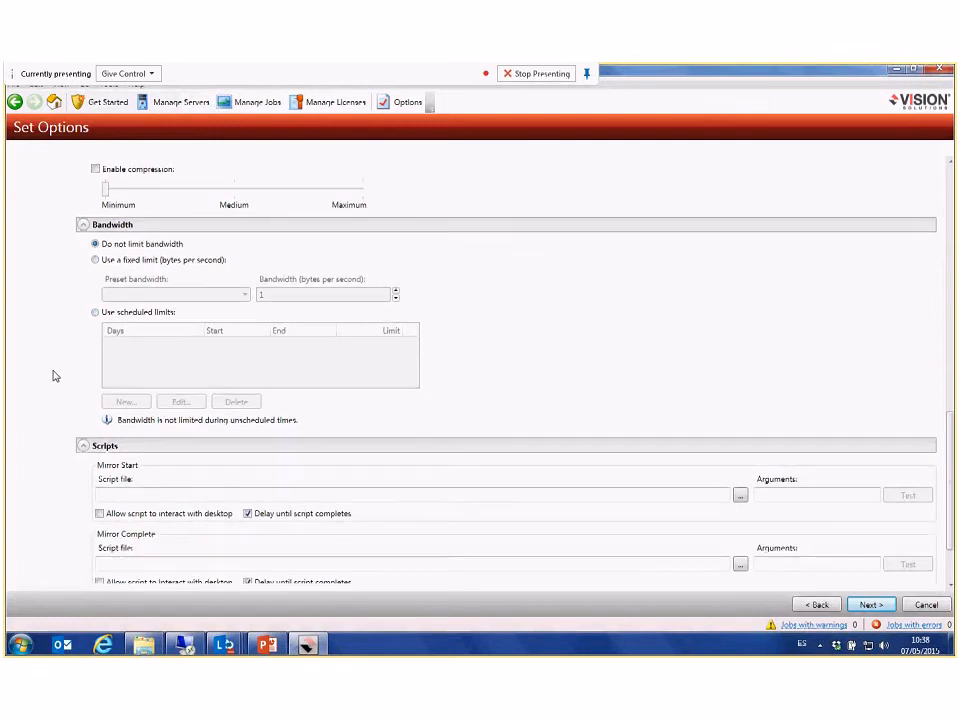
scroll(46, 368, down, 3)
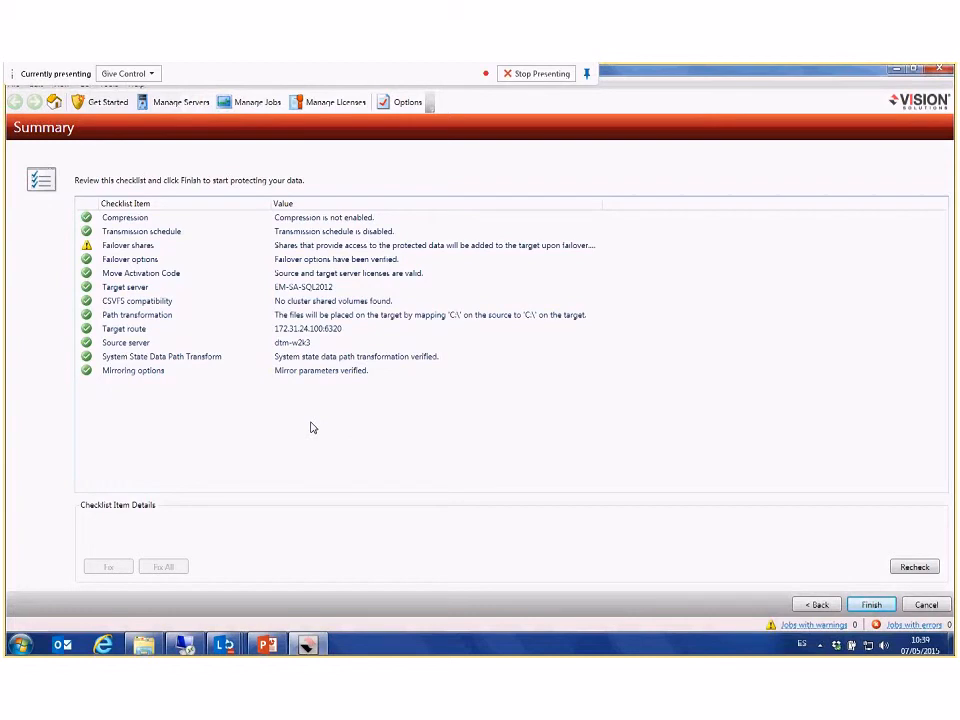
Step: Read the Failover shares checklist item, then finish the migration job and select it in the job list
click(144, 248)
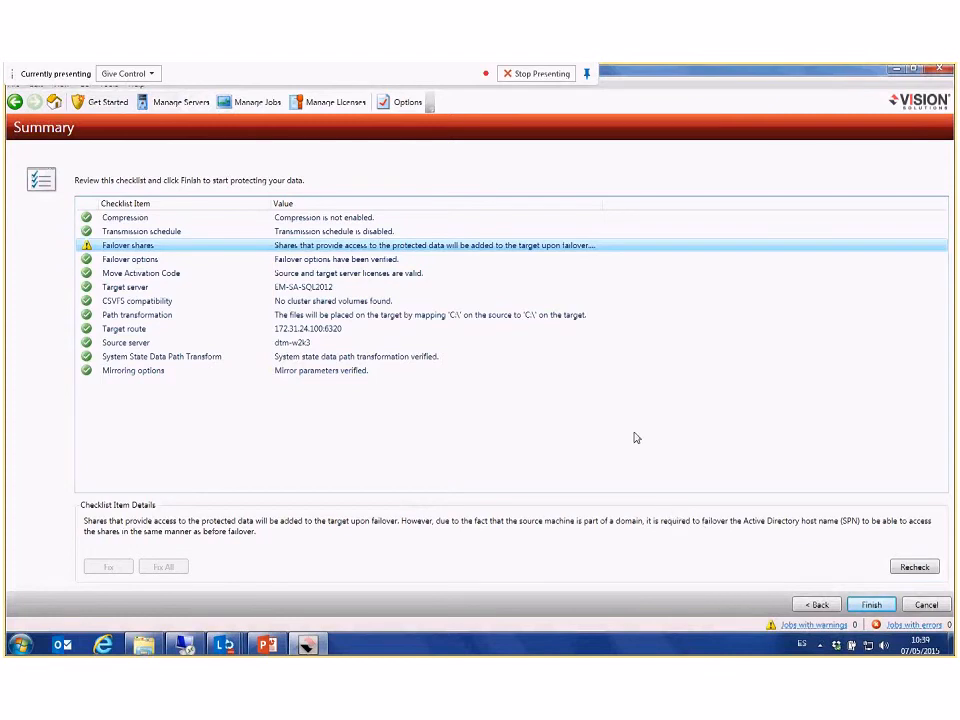
click(872, 606)
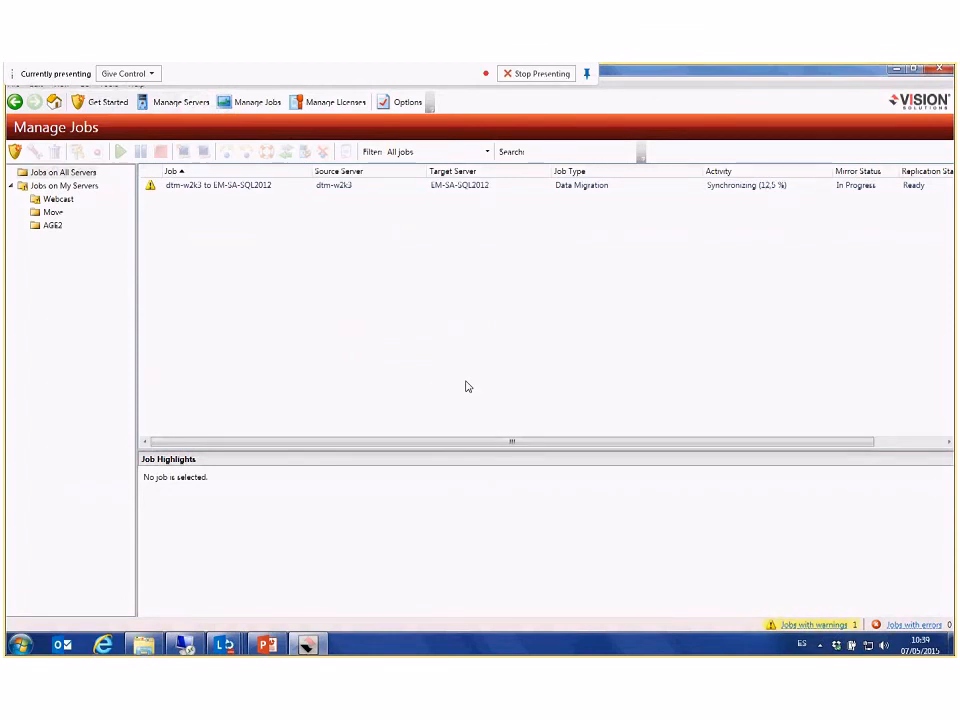
click(754, 188)
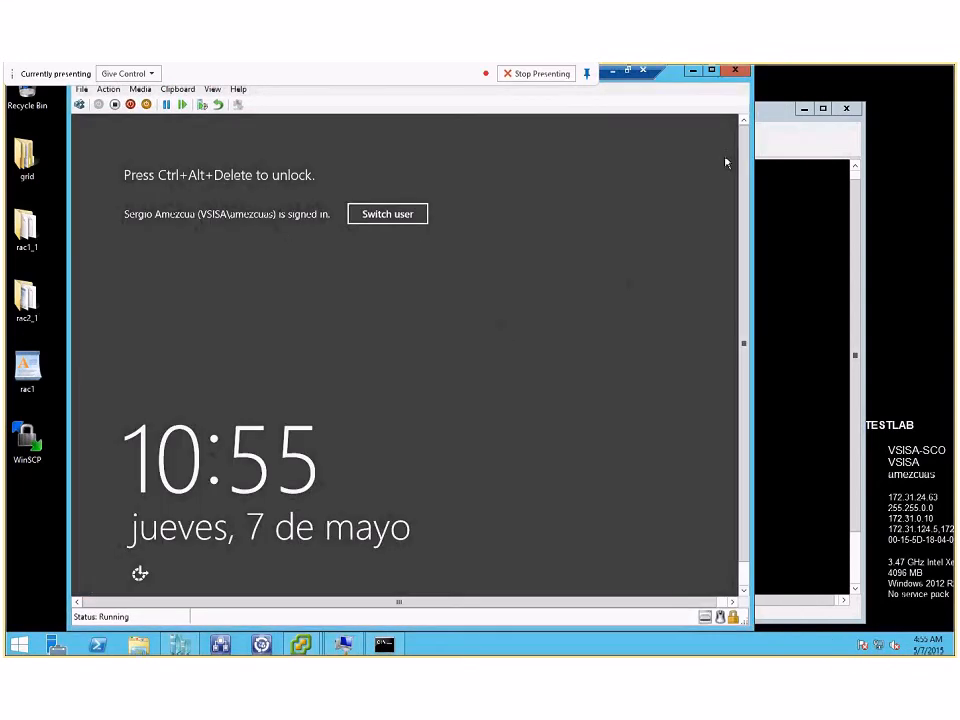
Step: Switch to the DTM-W2k3 virtual machine console and unlock Windows Server 2003 with the account password
click(784, 109)
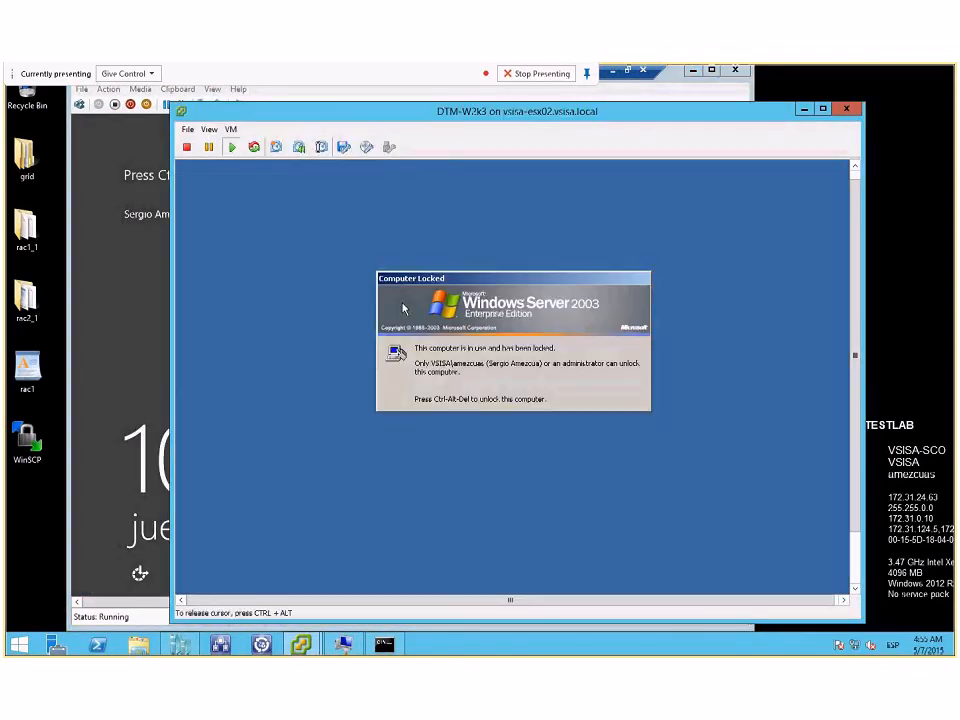
click(229, 130)
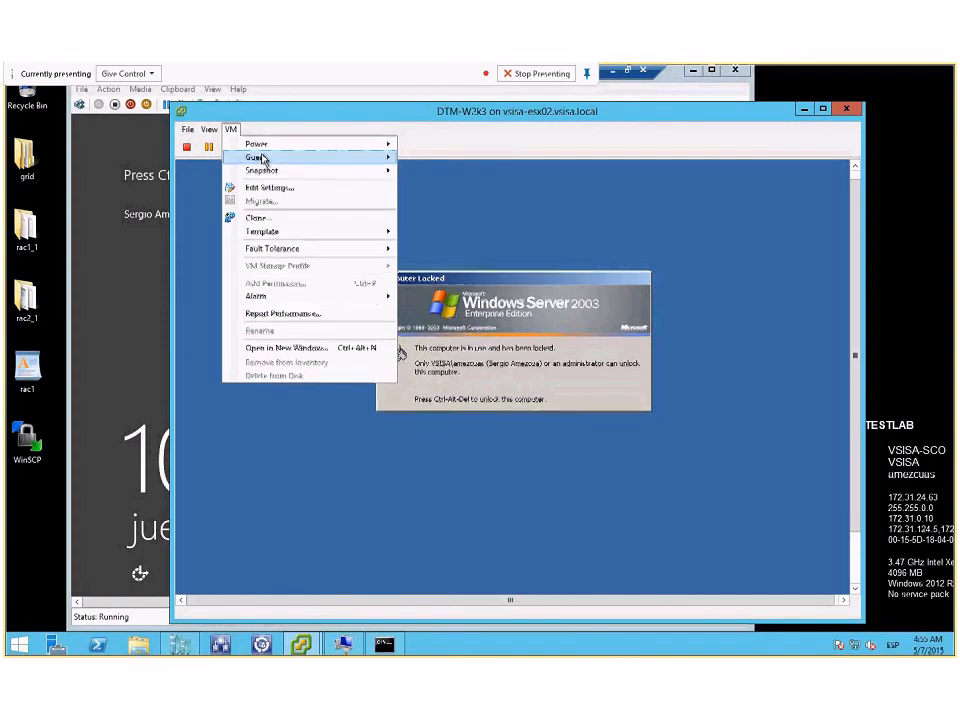
mouse_move(263, 159)
click(451, 181)
text(••••)
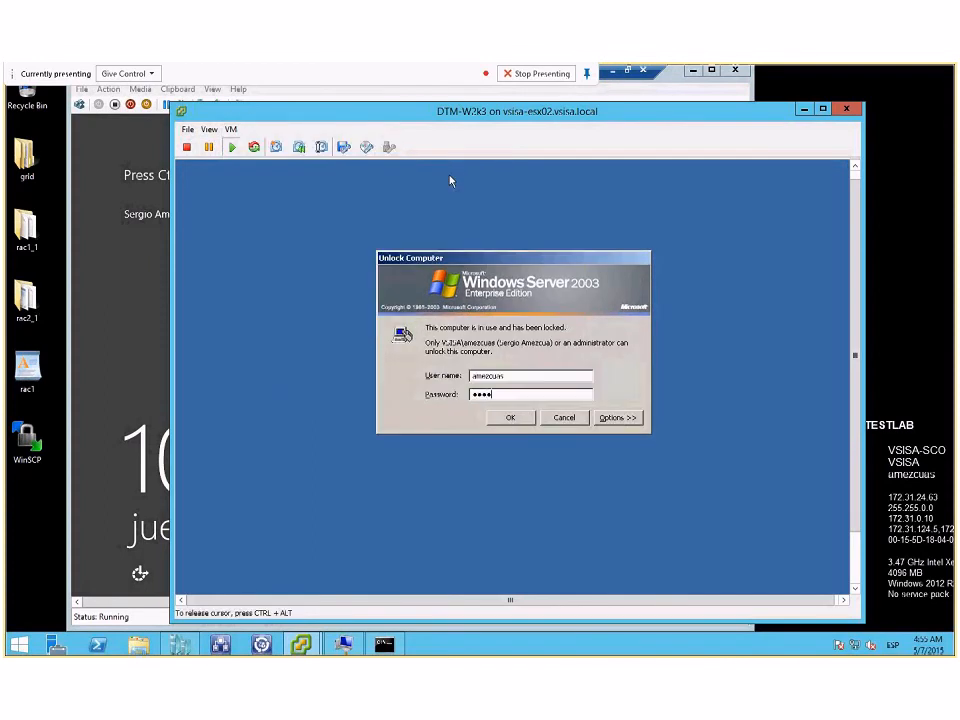
key(Return)
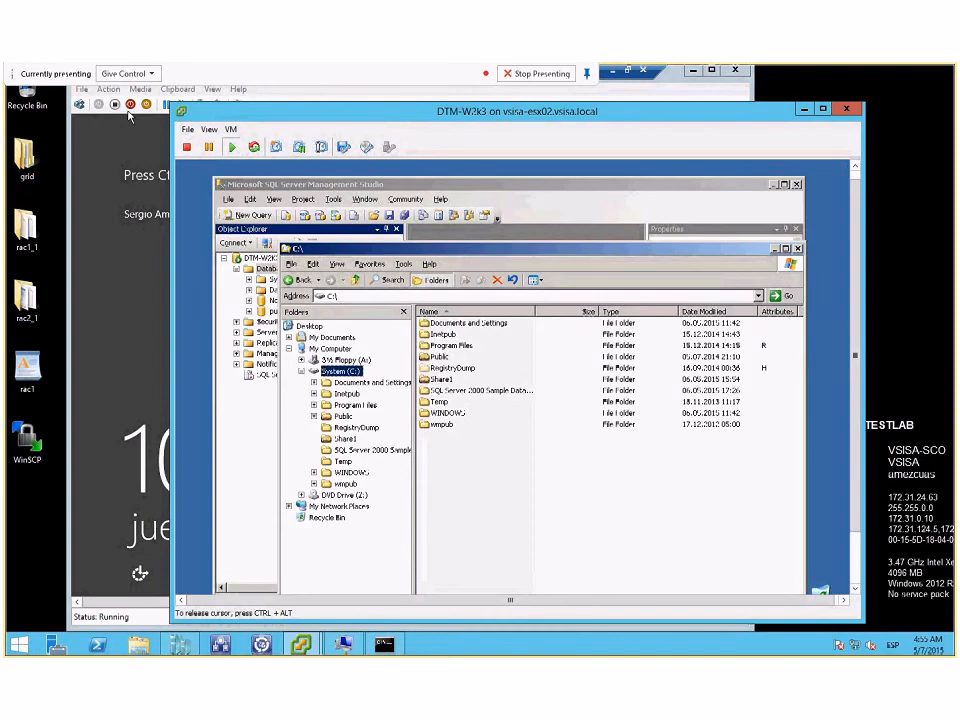
Step: Switch to the Windows Server 2012 R2 virtual machine and unlock it with the account password
click(673, 77)
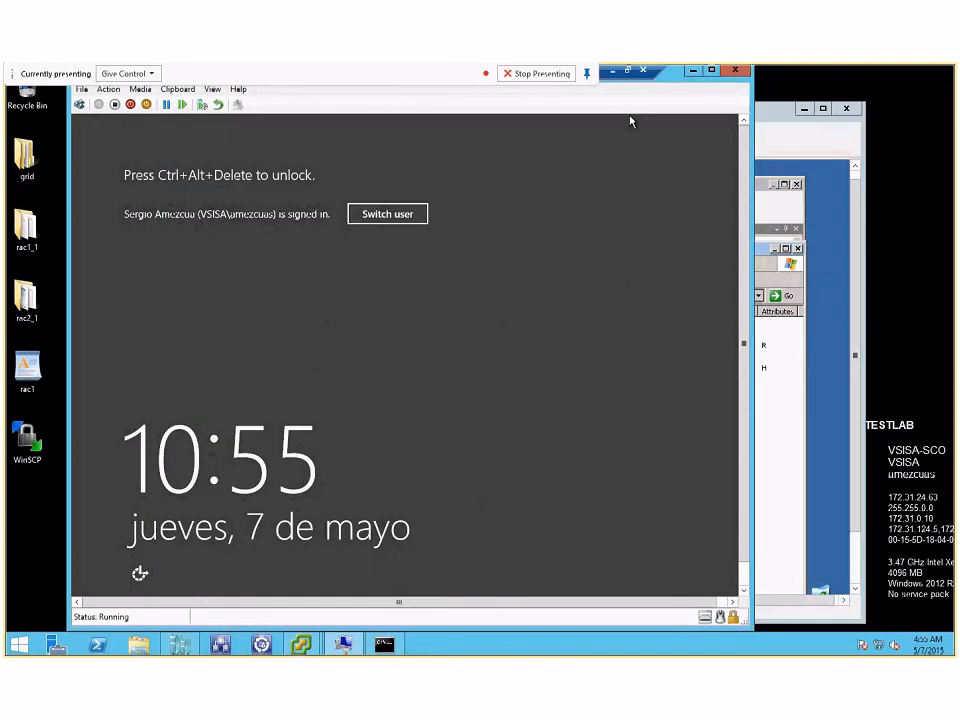
click(108, 89)
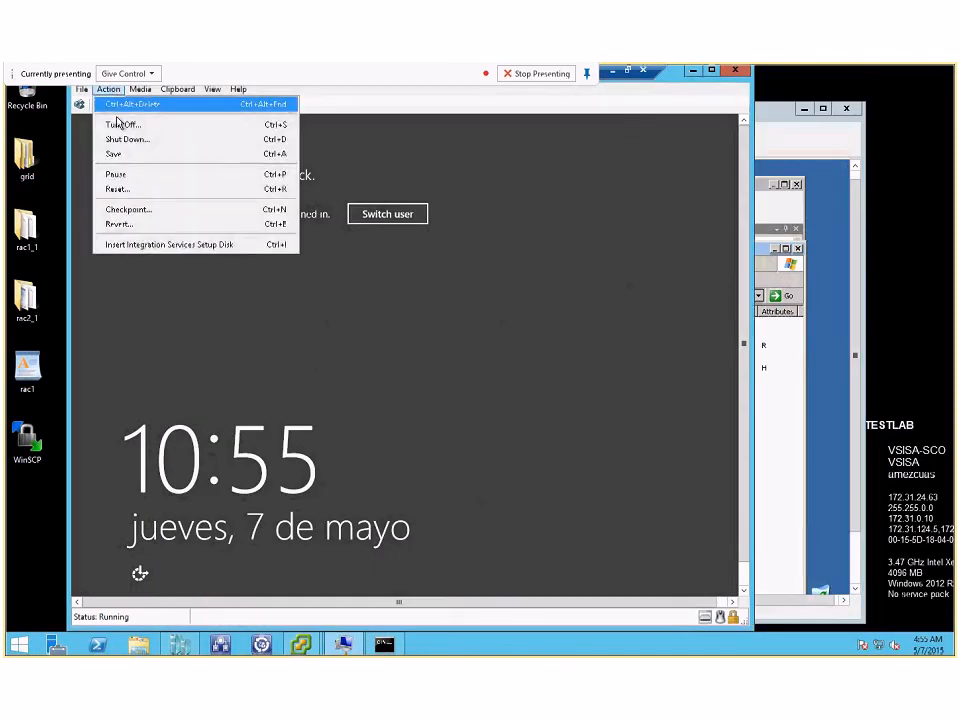
click(125, 104)
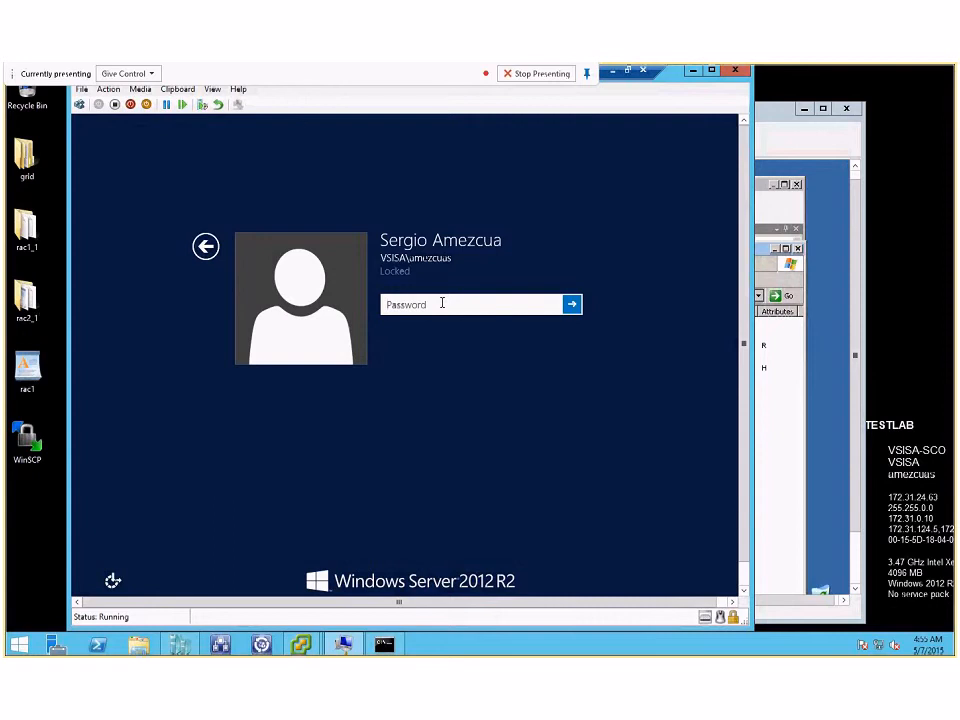
text(••••••••••)
key(Return)
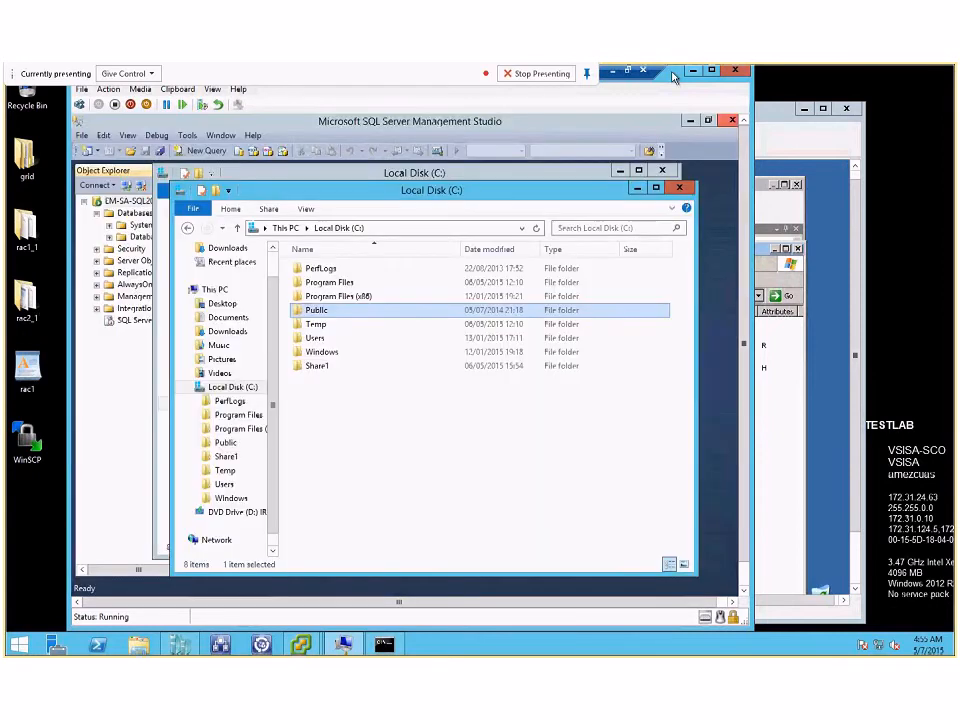
Step: Place the DTM-W2k3 and EM-SA-SQL2012 virtual machine windows side by side and show the C: drive's Share1 folder on both servers
drag(681, 77, 881, 79)
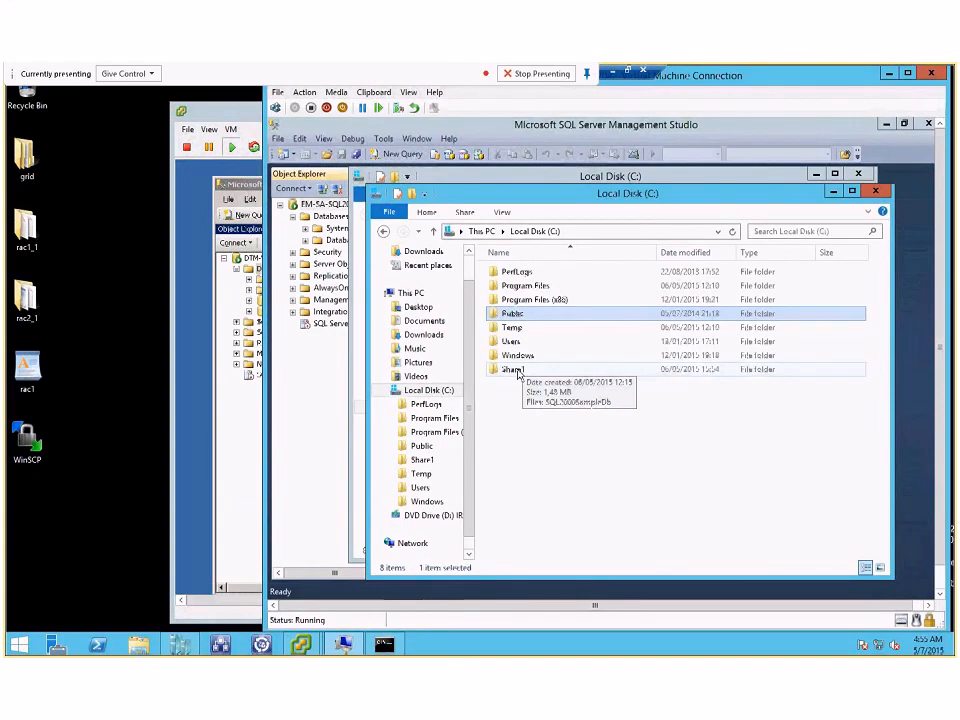
double_click(512, 313)
click(383, 232)
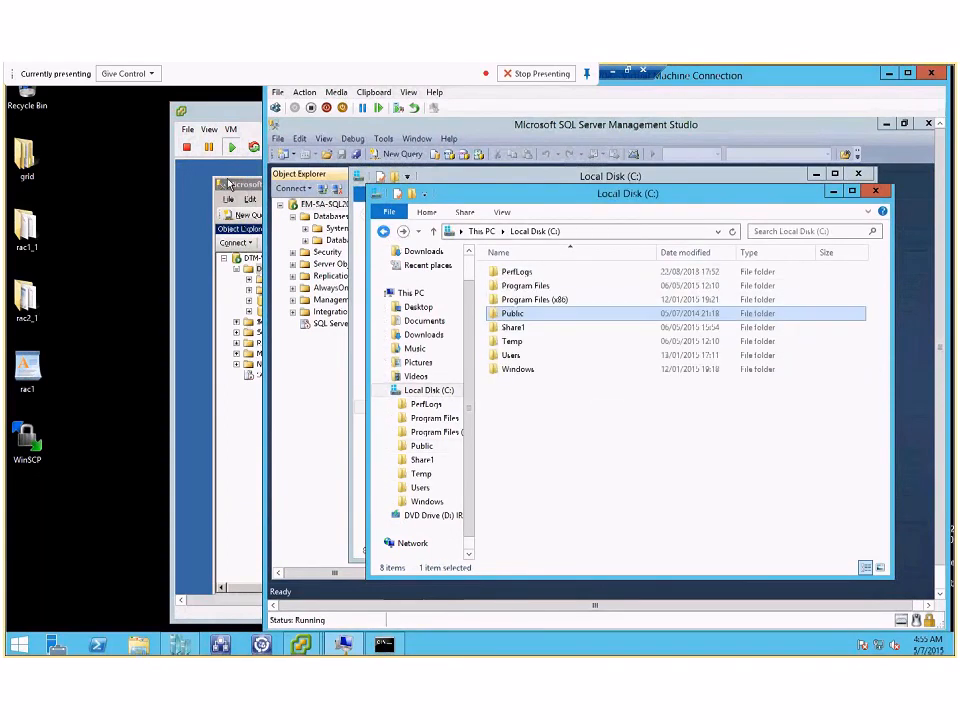
click(208, 118)
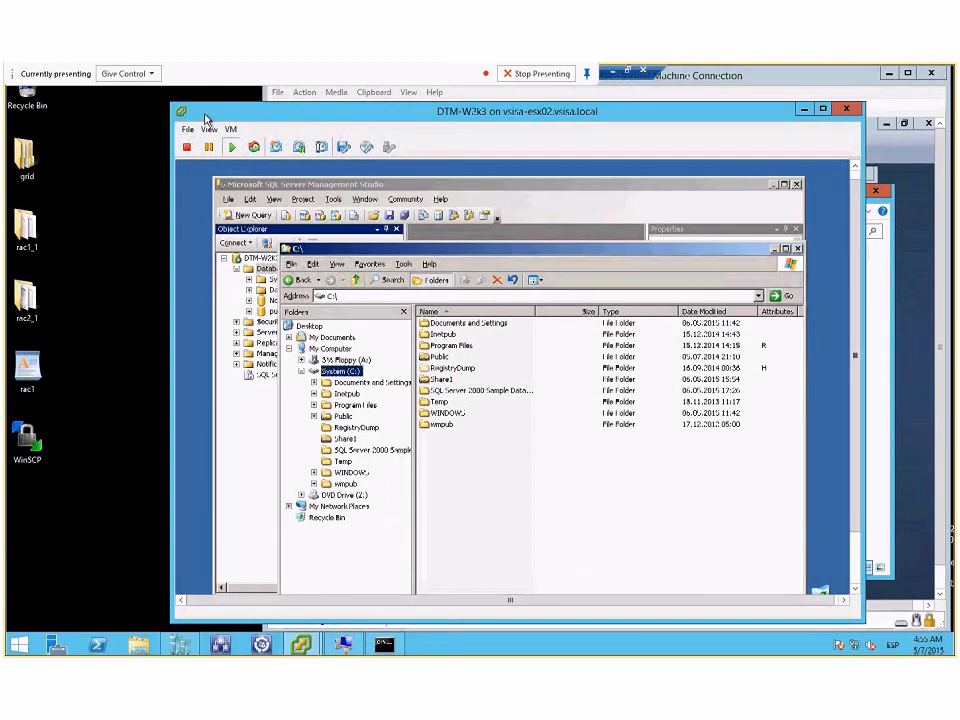
drag(206, 119, 82, 101)
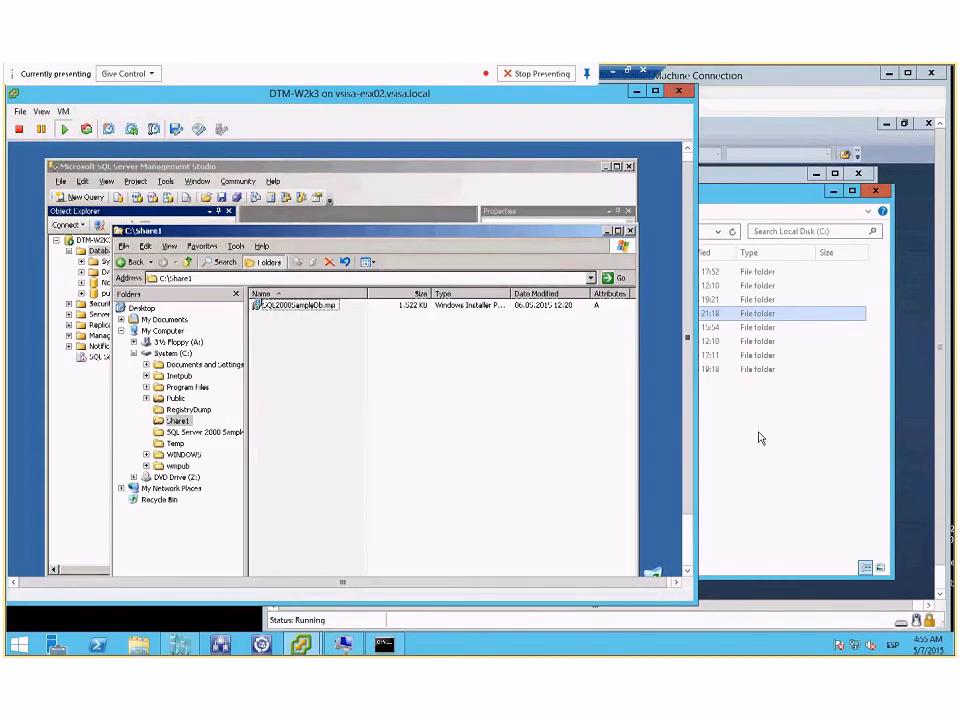
click(759, 438)
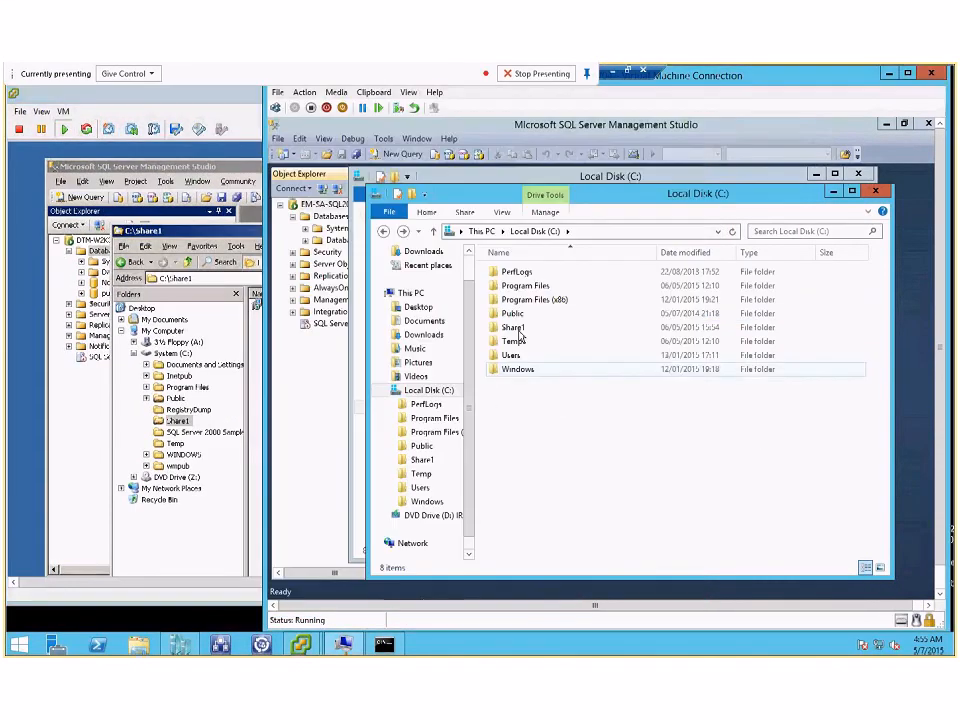
double_click(514, 329)
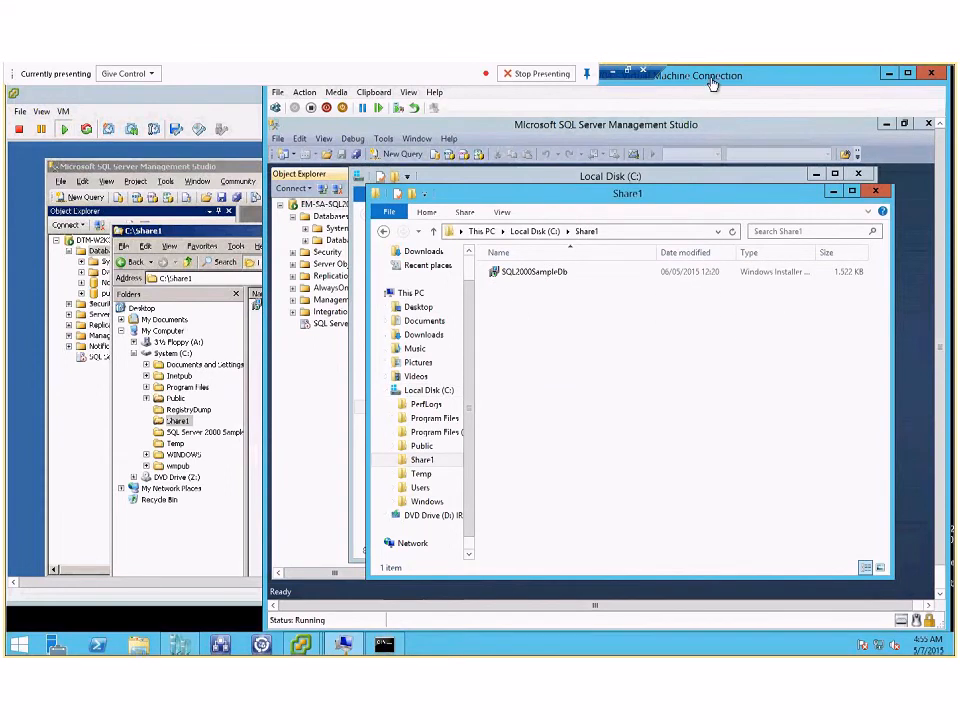
drag(712, 84, 888, 85)
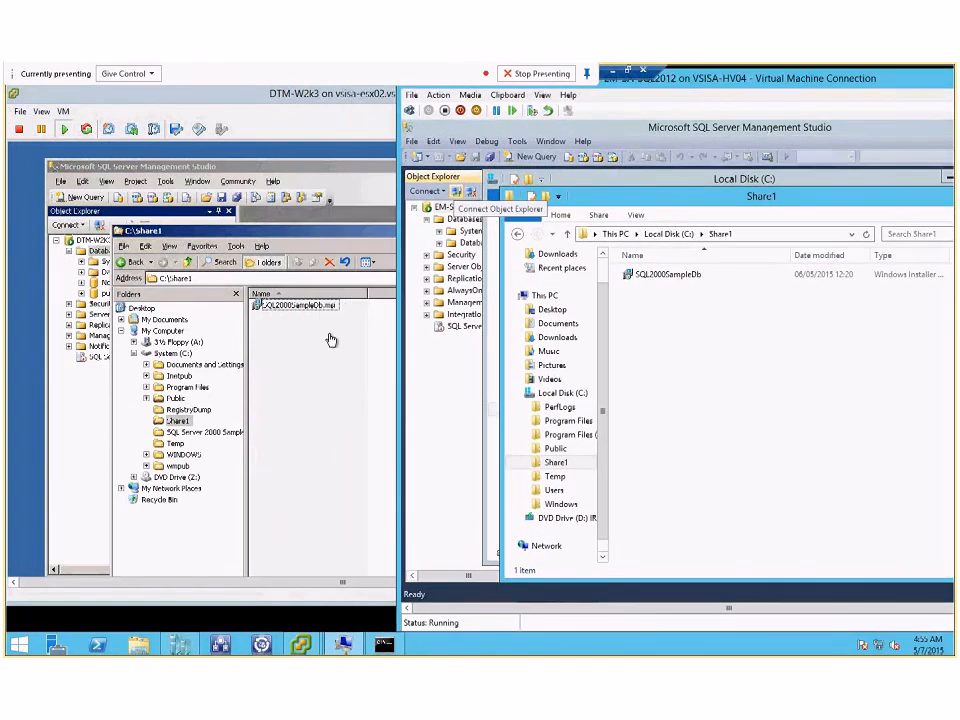
Step: Duplicate SQL2000SampleDb.msi within Share1 on the Windows Server 2003 source and check Share1 on the target server
click(300, 305)
key(ctrl+c)
key(ctrl+v)
click(778, 388)
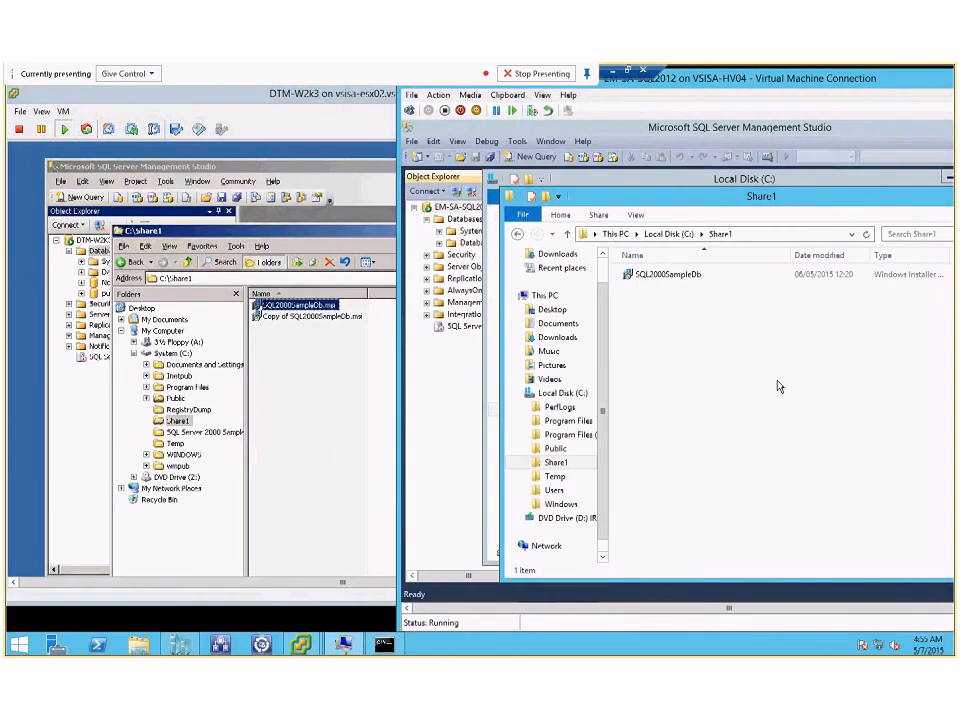
key(ctrl+v)
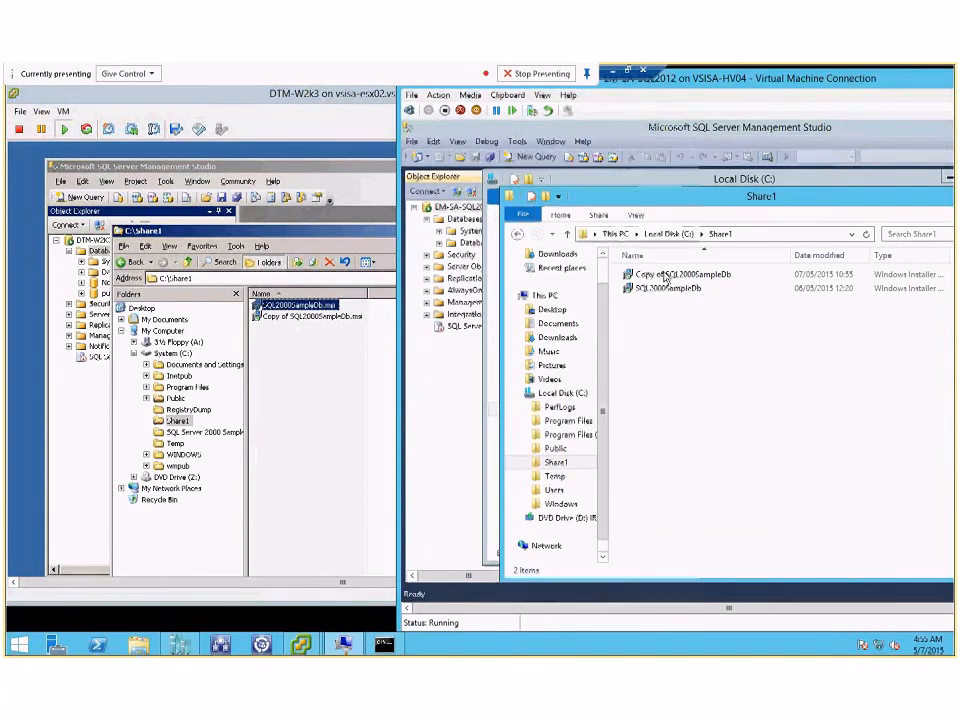
Step: Create a new text document in the source server's Share1 folder and check the target's Share1 for it
click(281, 364)
right_click(281, 364)
mouse_move(337, 477)
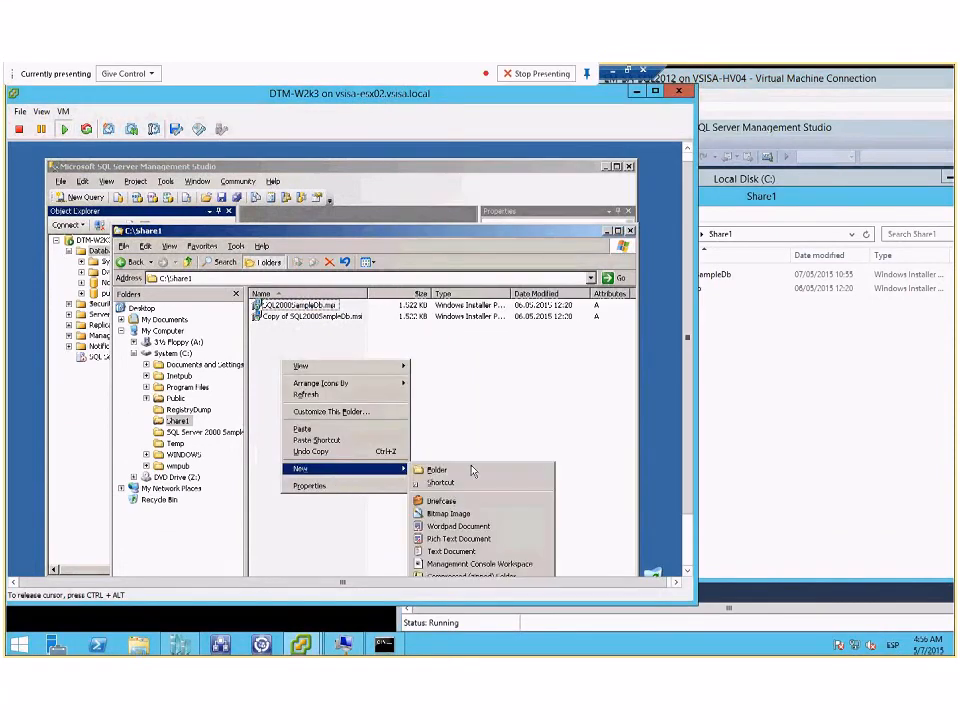
click(463, 553)
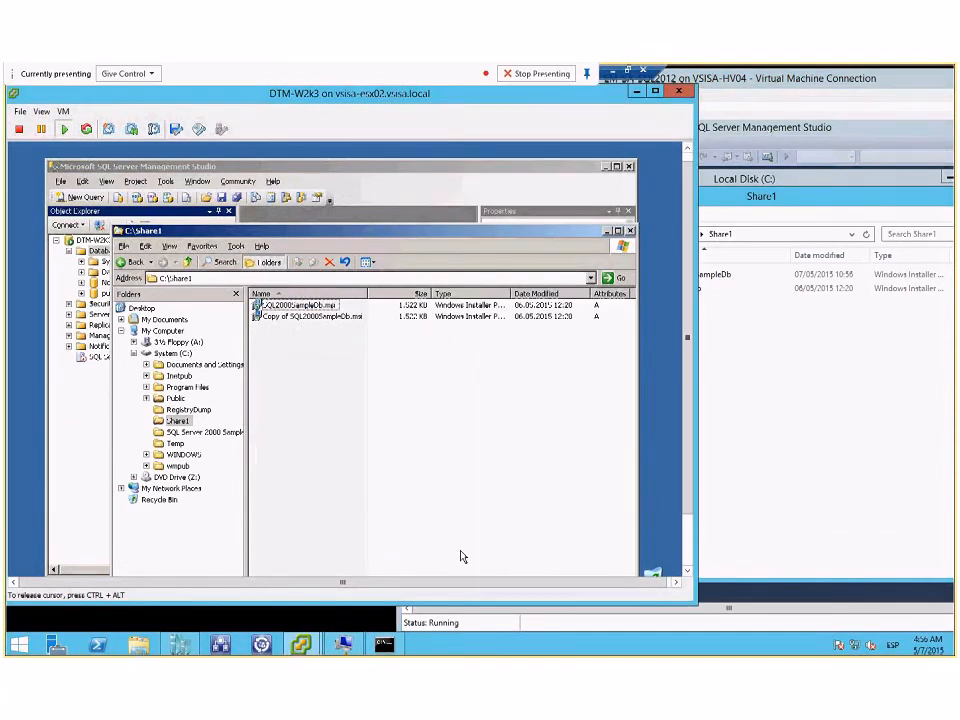
click(752, 426)
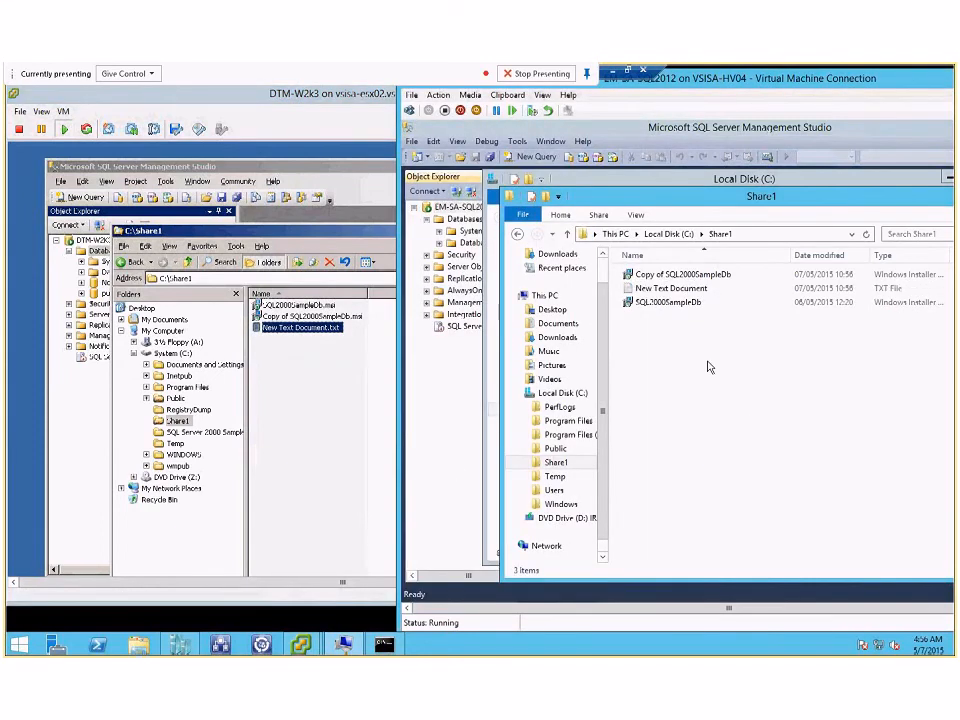
Step: Rename the source's new text document to a person's first name without an extension, and check the file name on the target
click(287, 336)
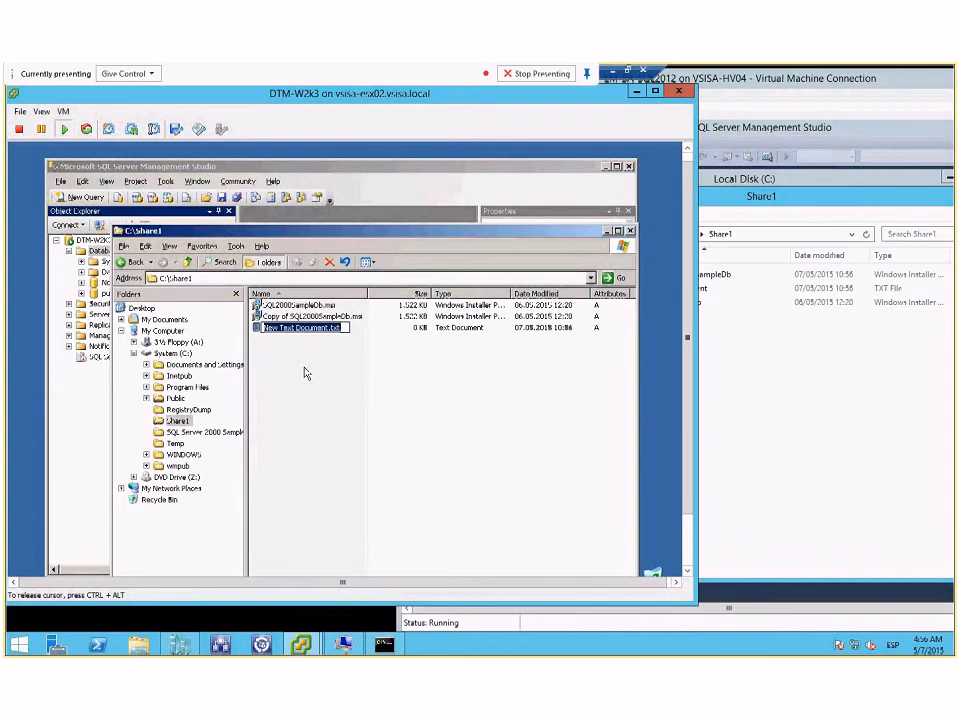
text(Ser)
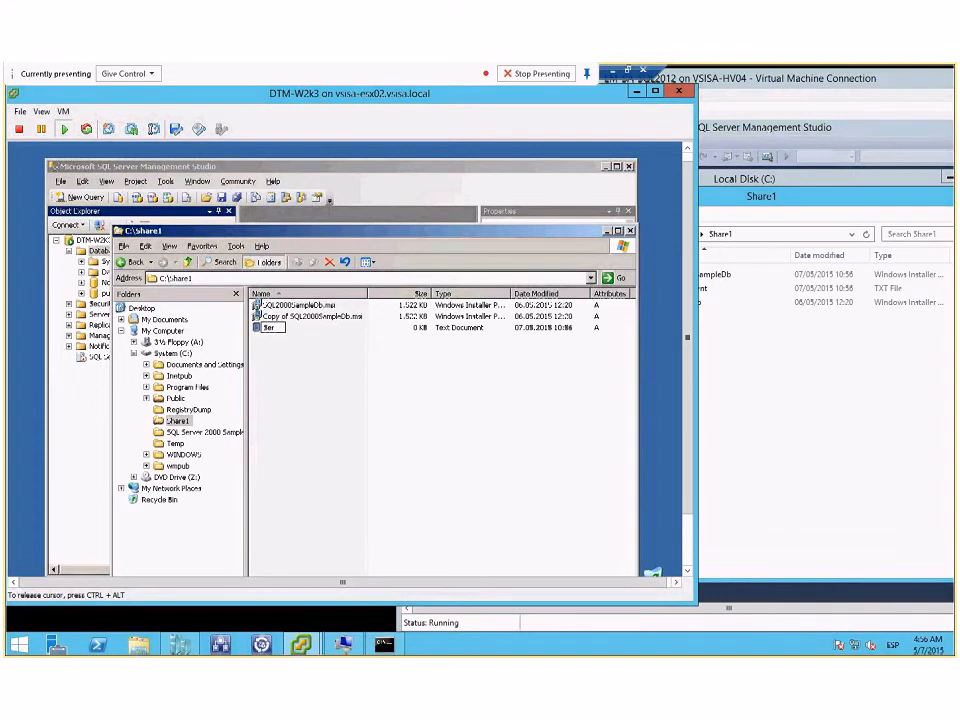
text(gio)
key(Return)
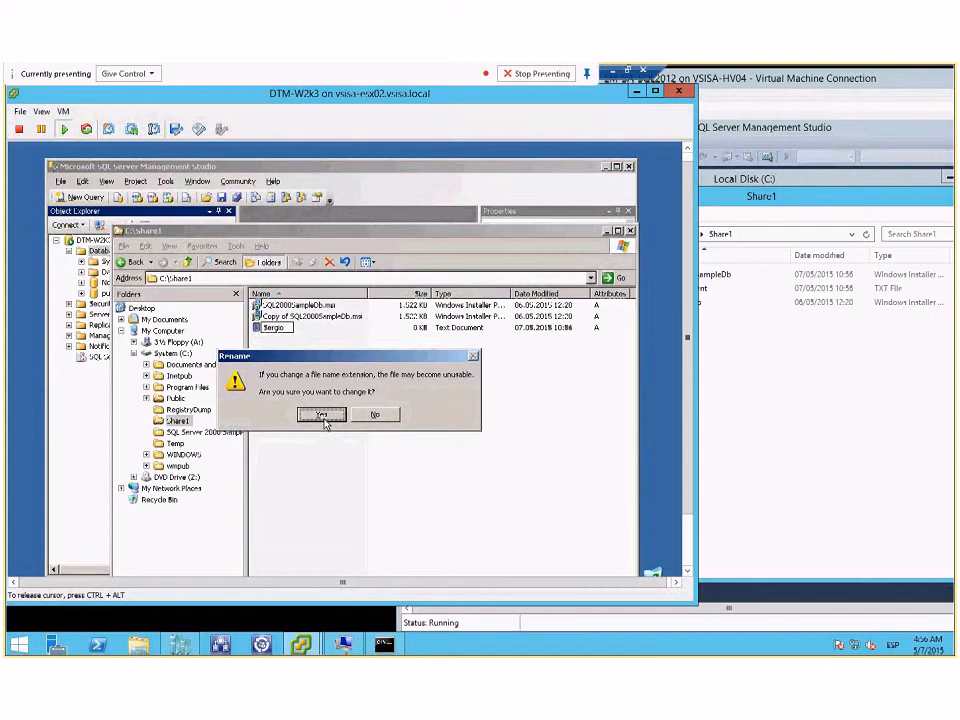
click(322, 414)
click(761, 392)
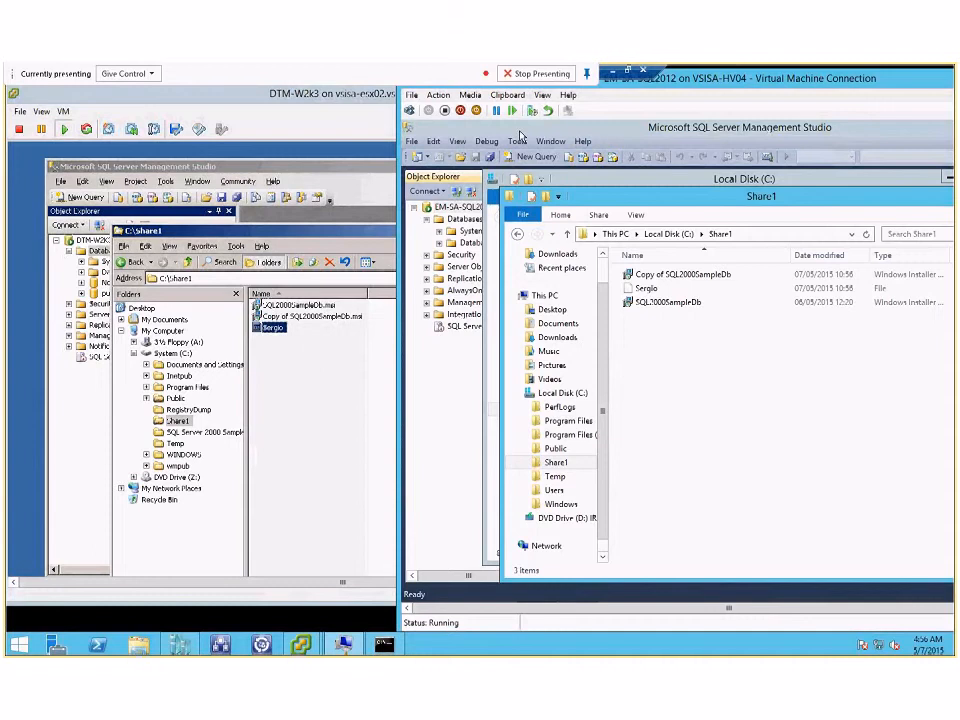
Step: Check the migration job's status in the Double-Take console, then return to the remote desktop and compare Share1 on both servers
click(613, 77)
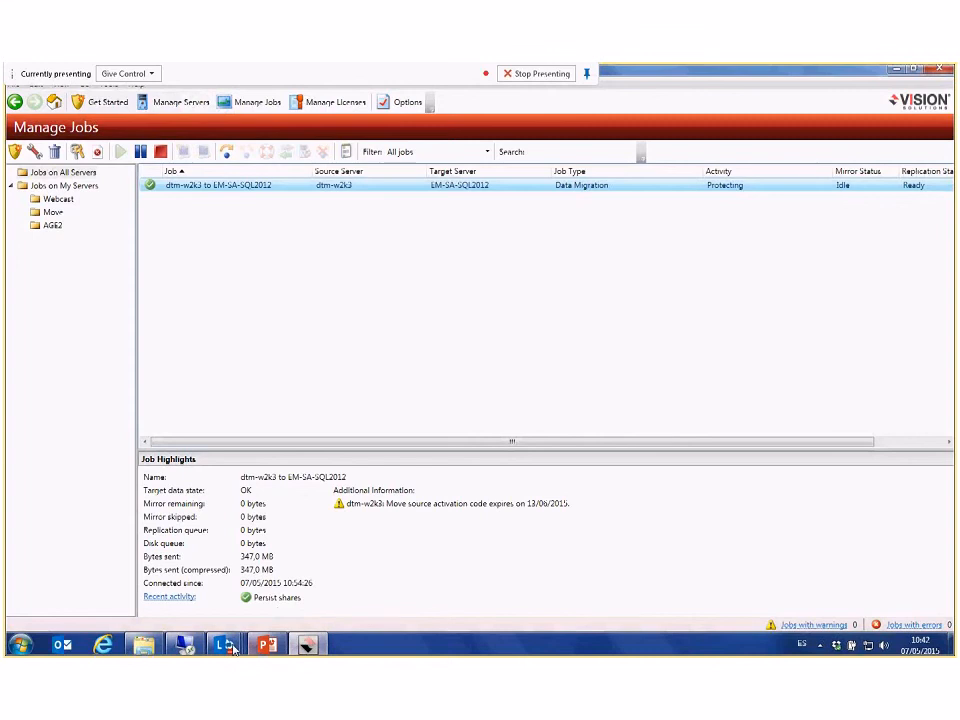
click(198, 647)
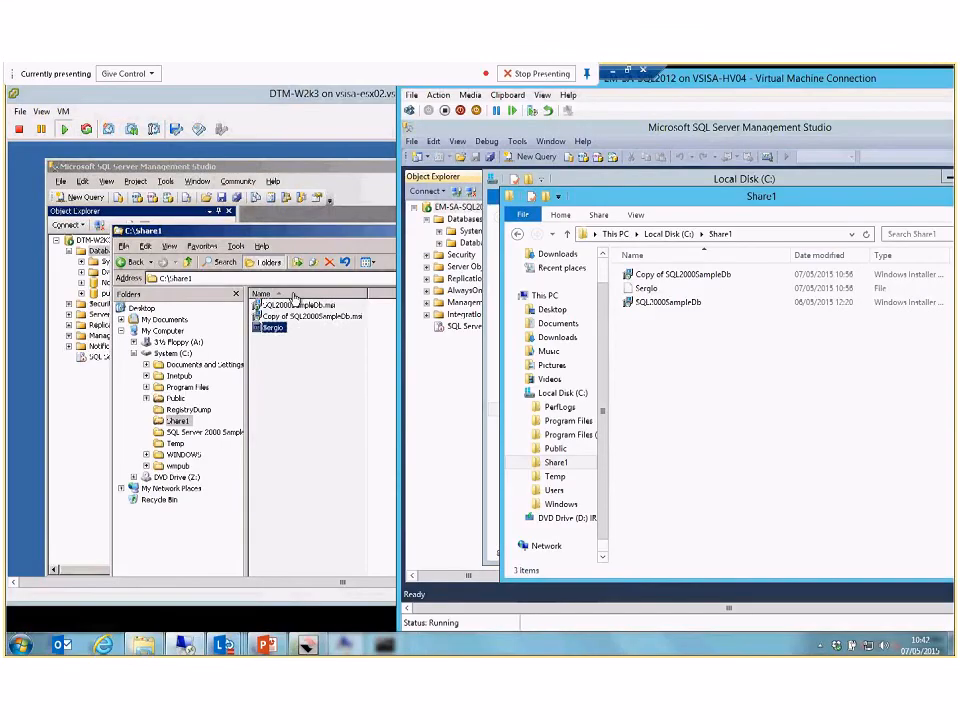
click(295, 297)
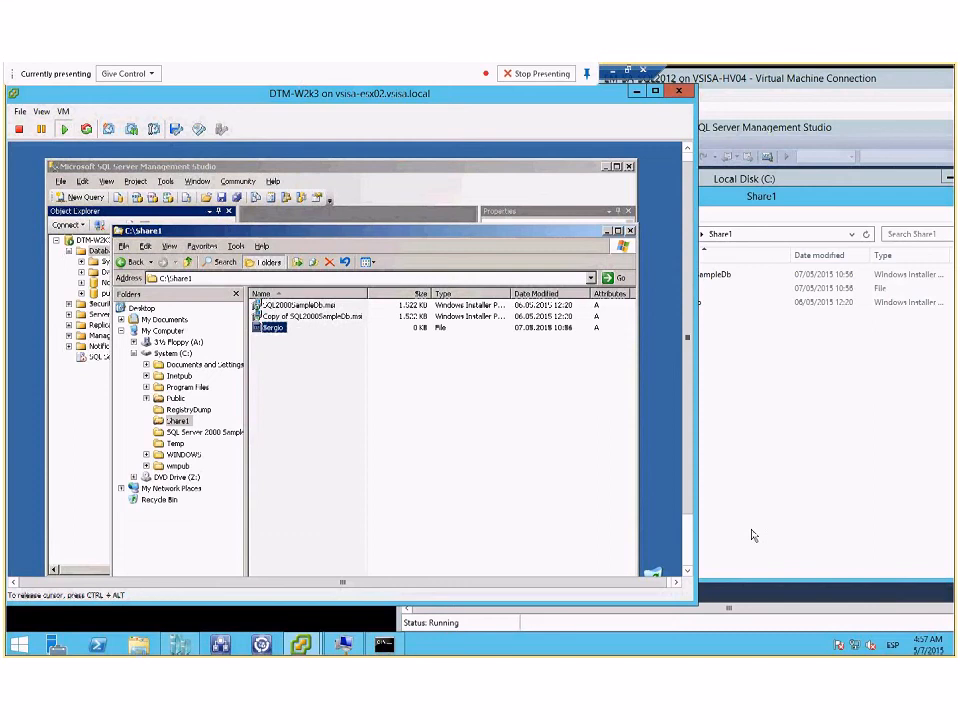
click(785, 501)
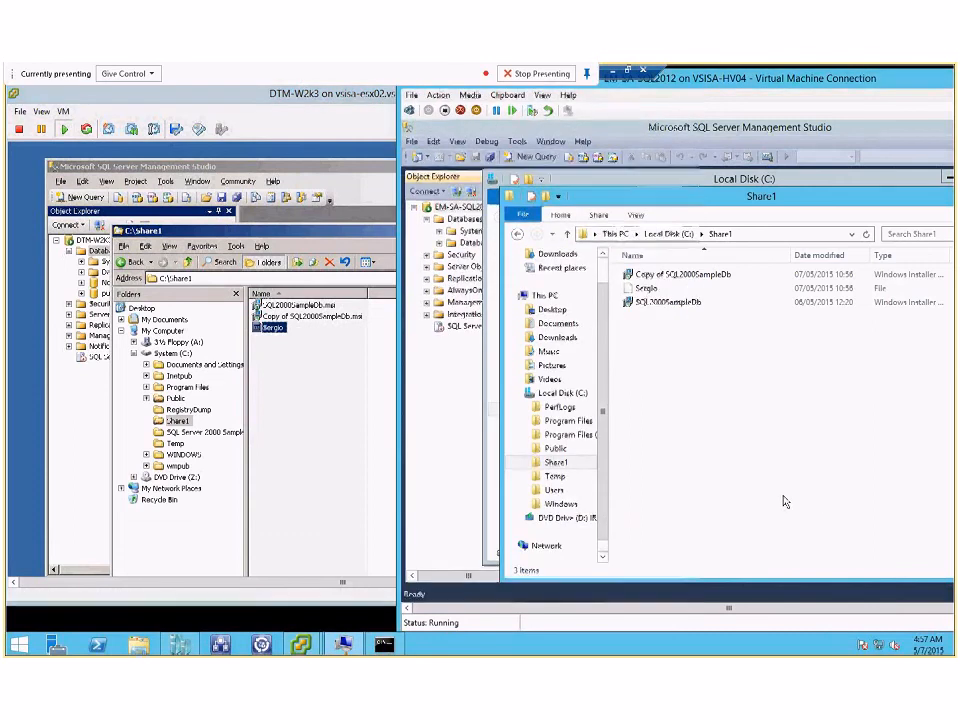
click(380, 592)
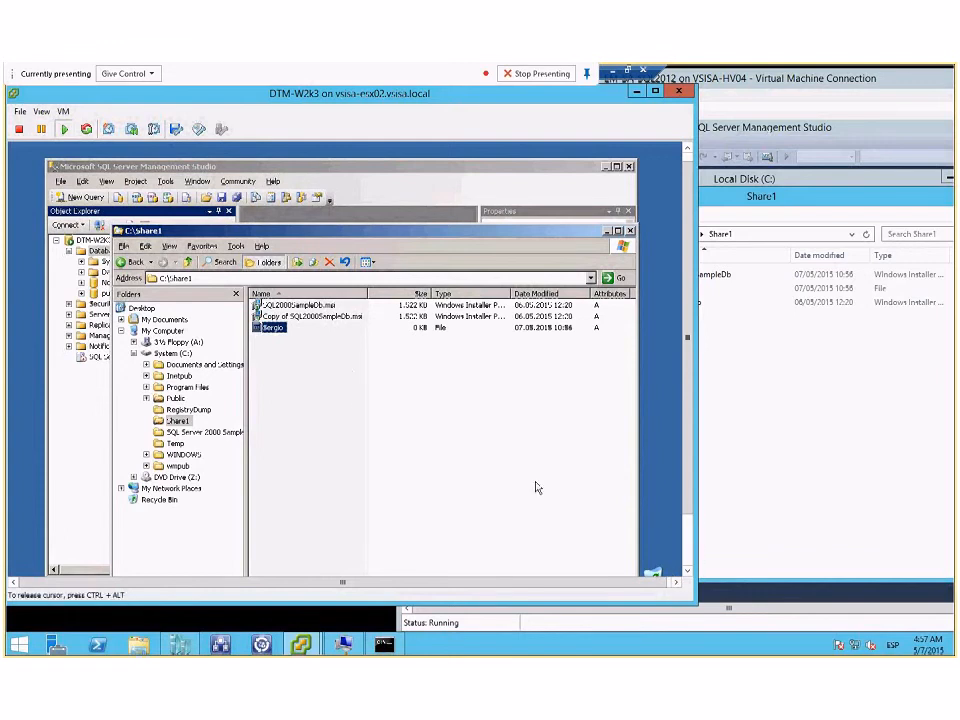
click(346, 366)
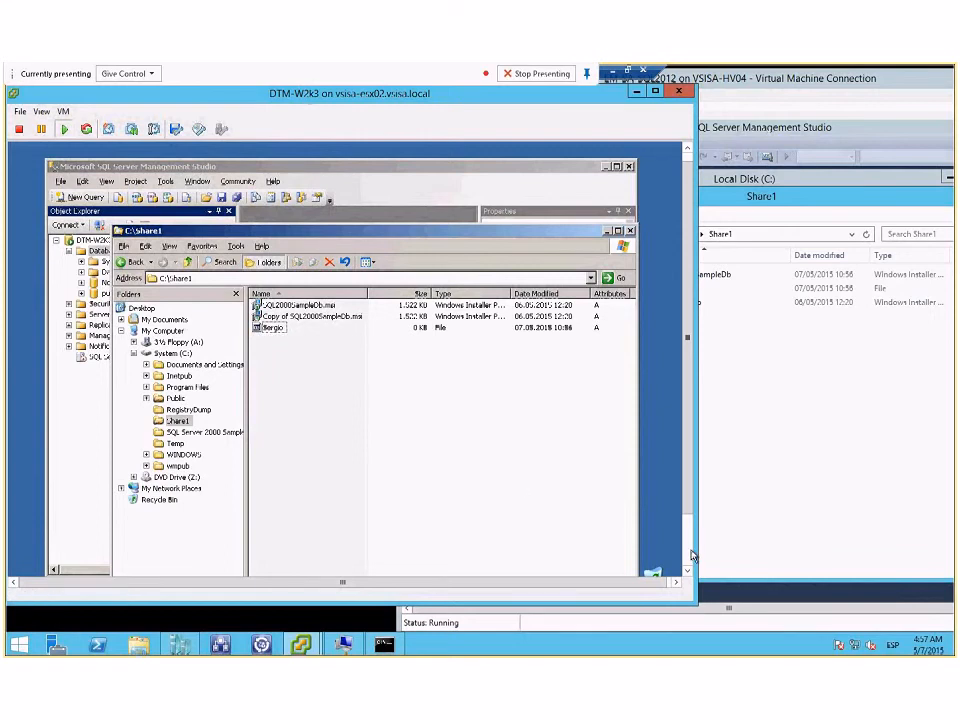
Step: Minimize the source's Share1 window and open the Northwind database's dbo.Categories table in SQL Server Management Studio
drag(305, 95, 394, 144)
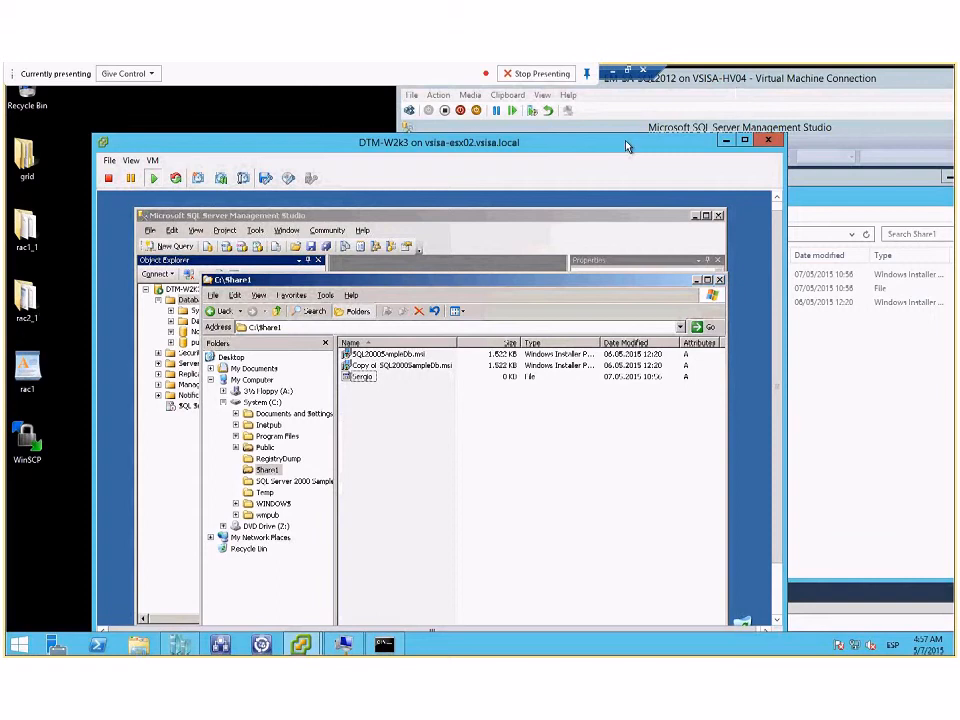
drag(626, 147, 575, 100)
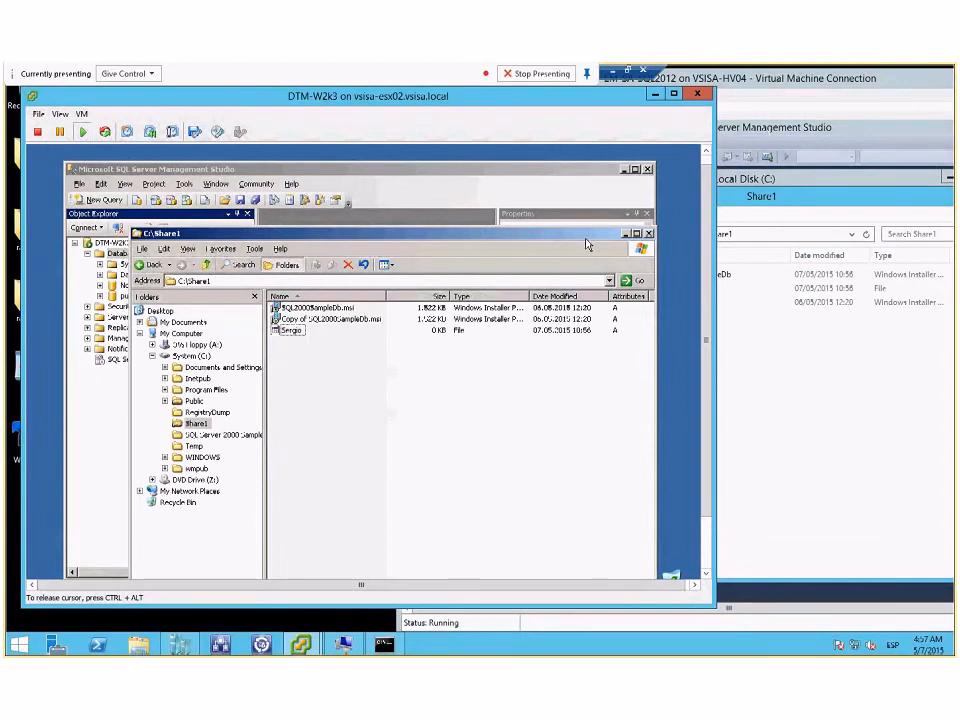
click(626, 234)
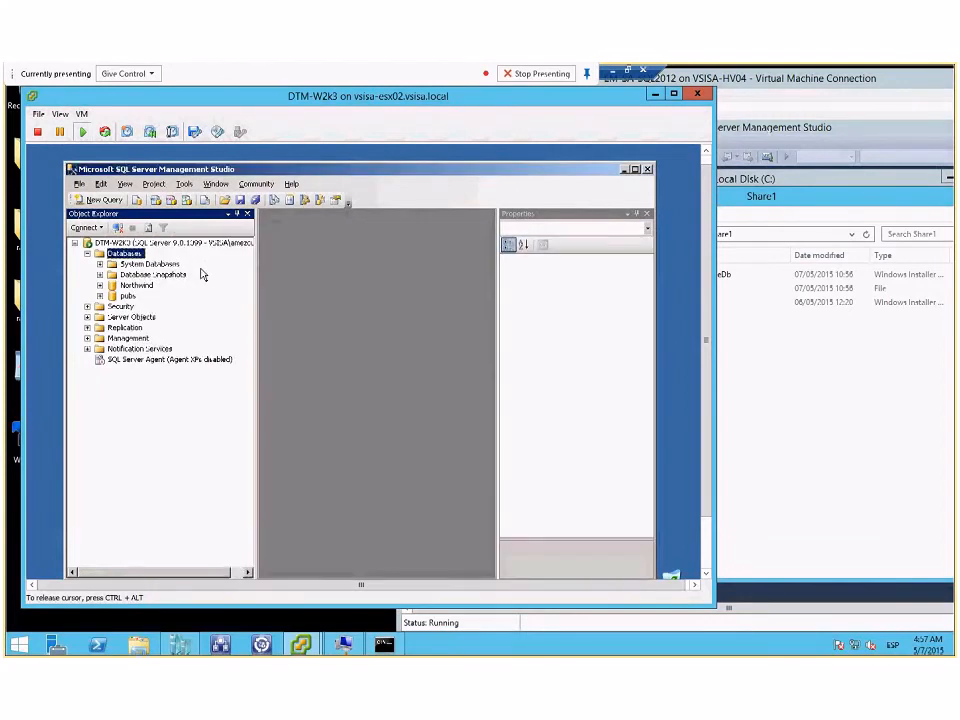
click(100, 286)
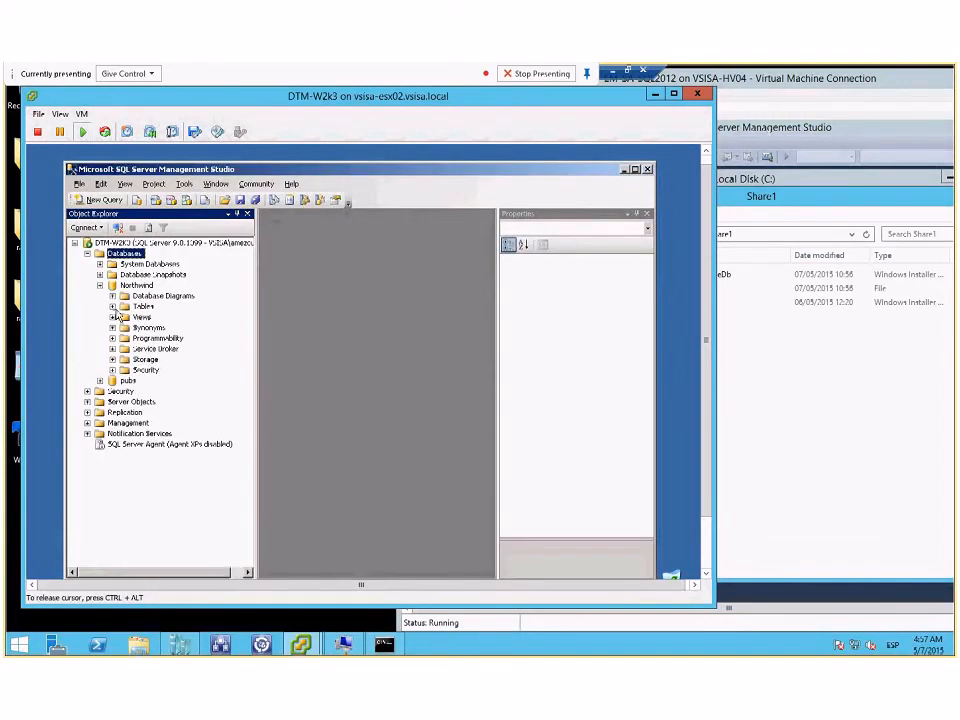
click(112, 306)
click(172, 329)
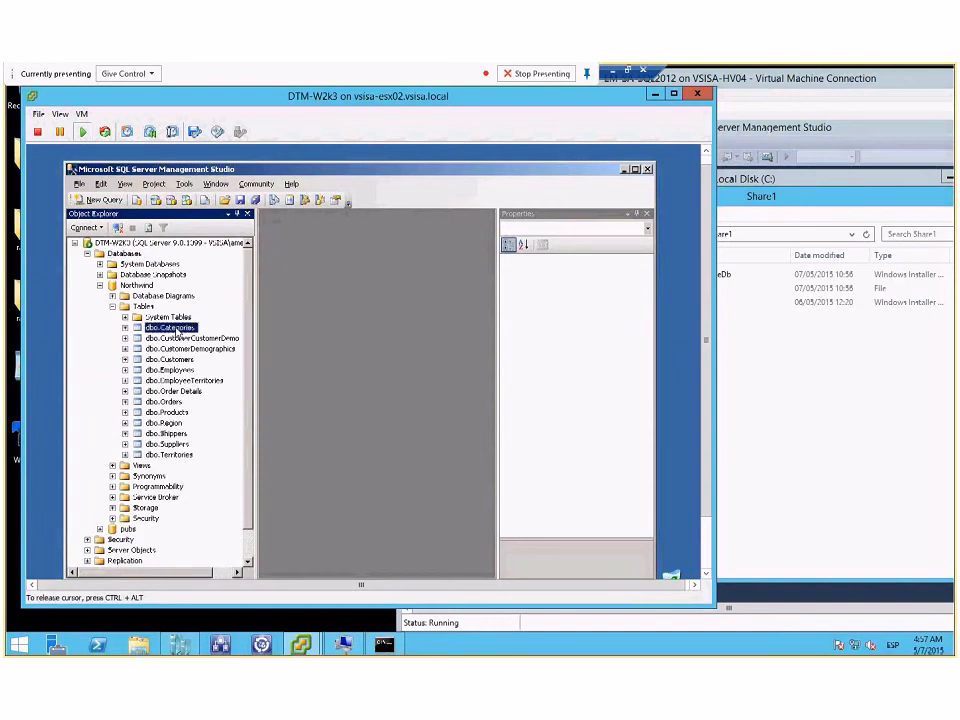
right_click(176, 332)
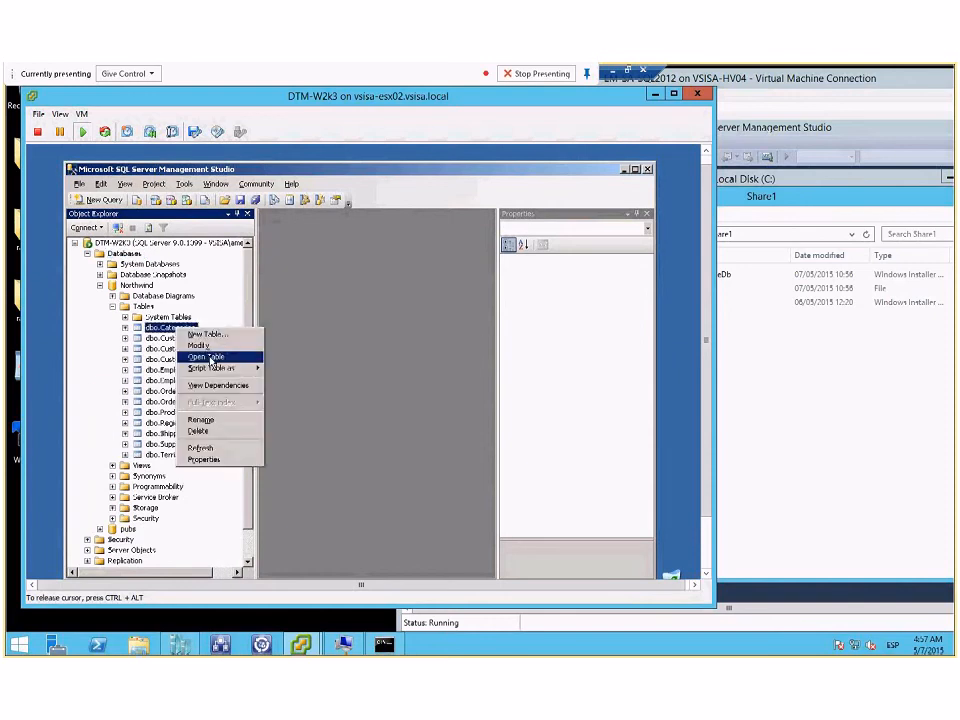
click(214, 357)
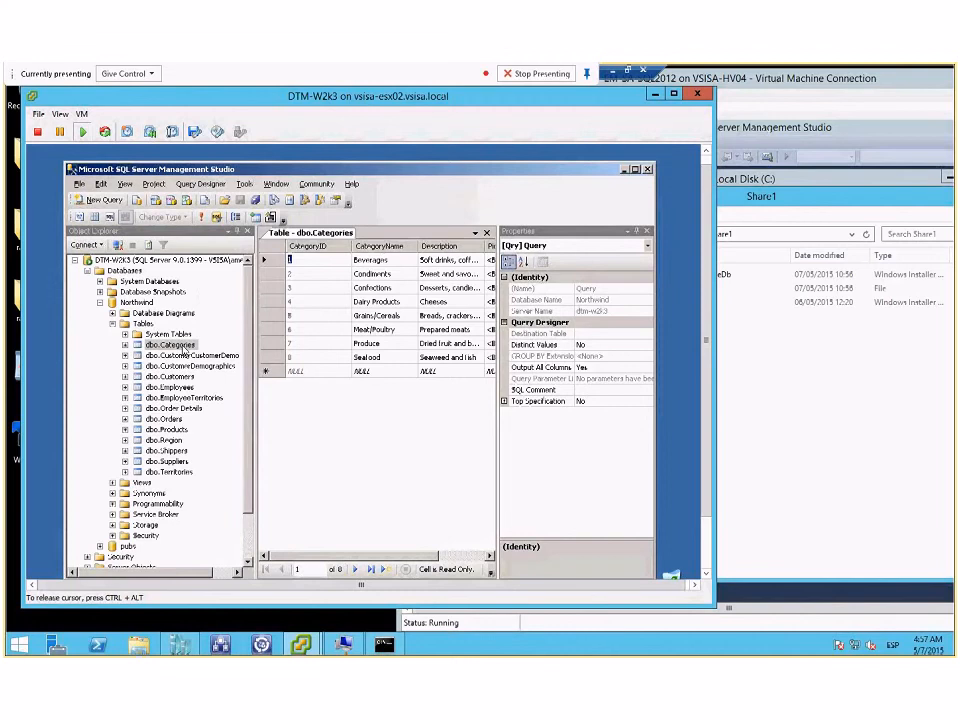
Step: Set the CategoryName of the first dbo.Categories row to Test1 and its Description to test1
click(372, 260)
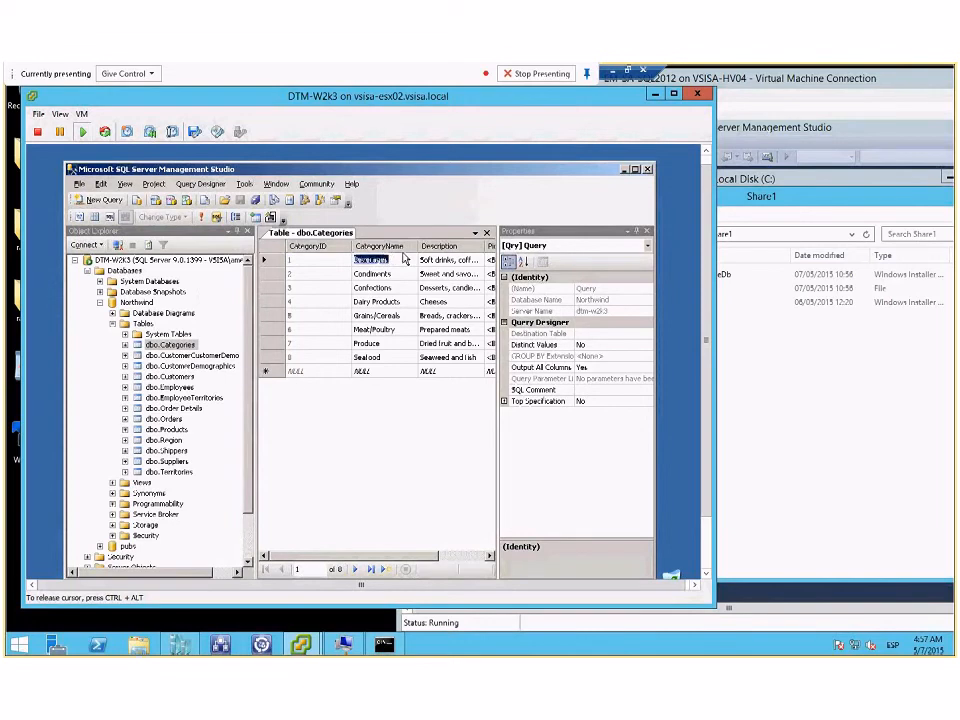
text(Tes)
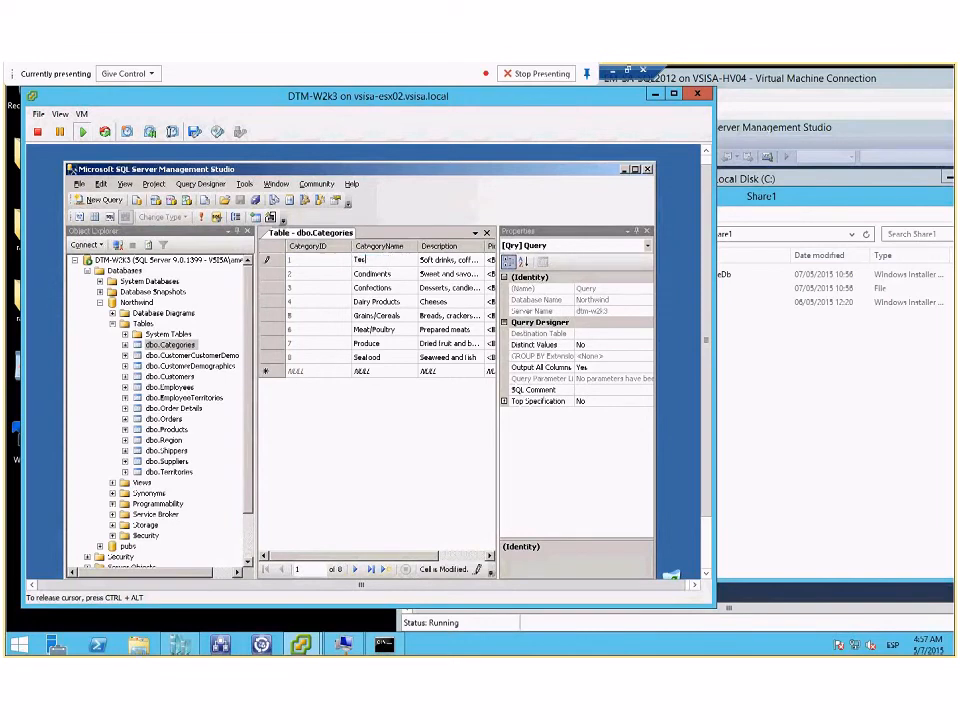
text(t1)
key(Tab)
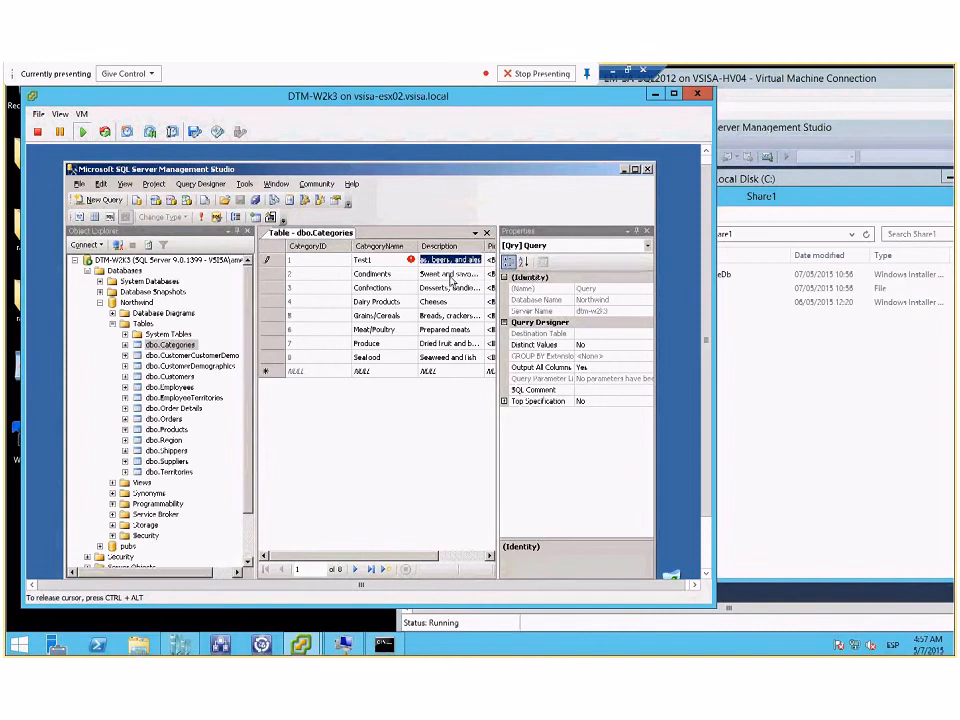
click(410, 262)
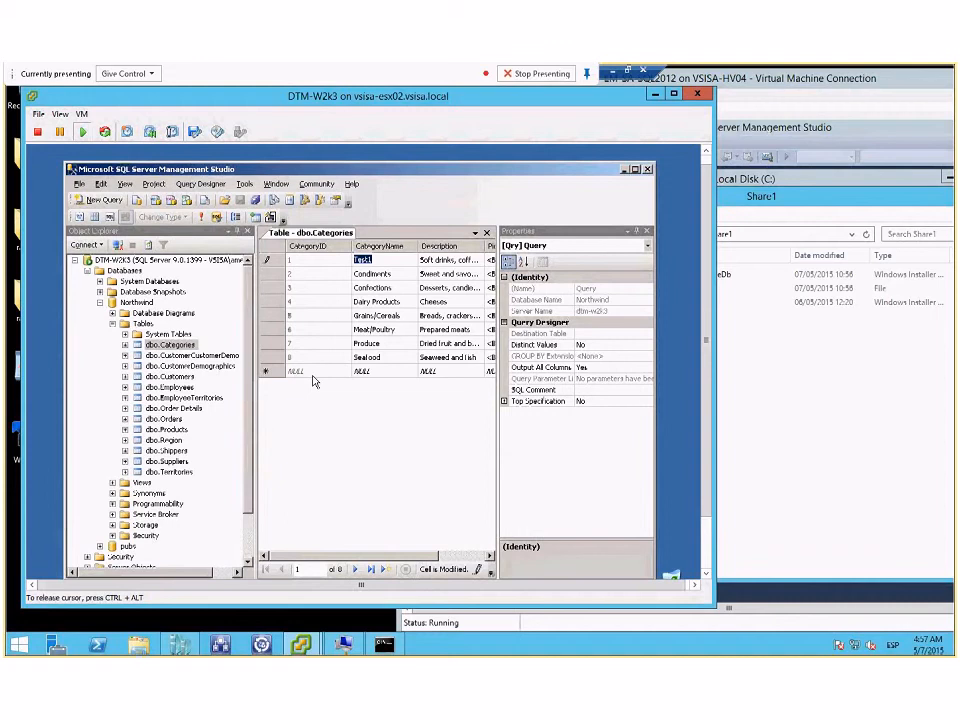
key(Tab)
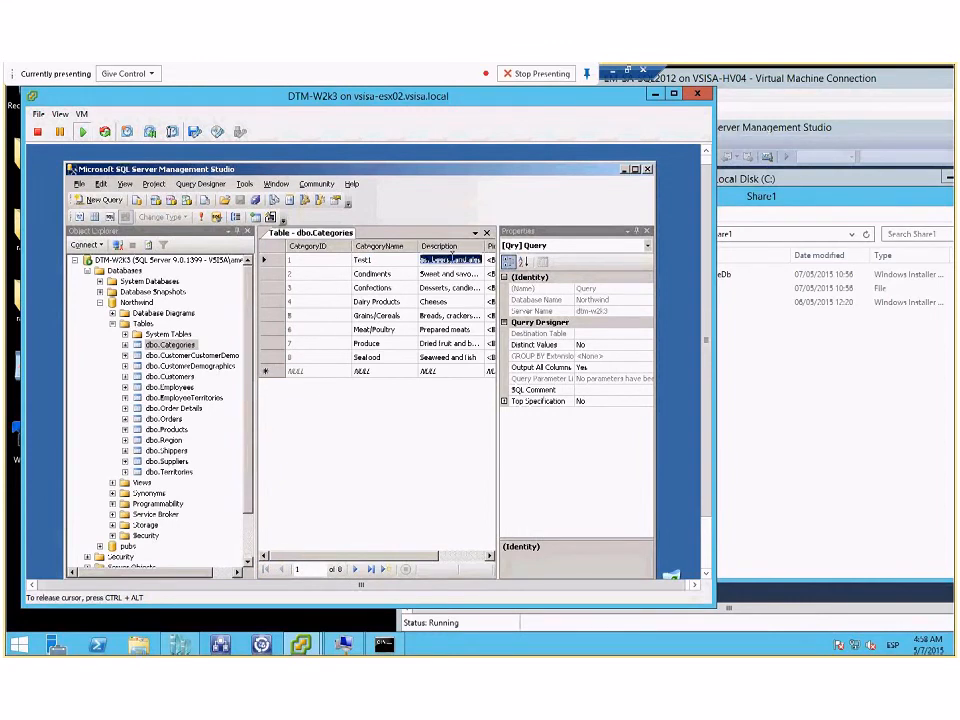
text(test1)
key(Return)
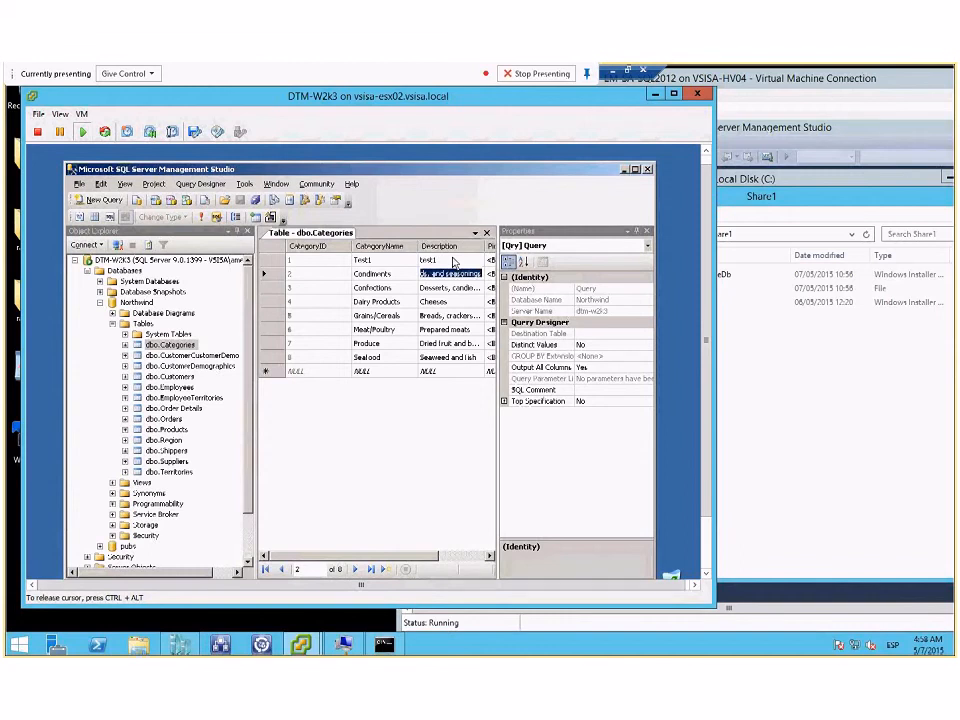
Step: Close and reopen the source's dbo.Categories table to check that the edited first row is saved
click(487, 232)
right_click(180, 328)
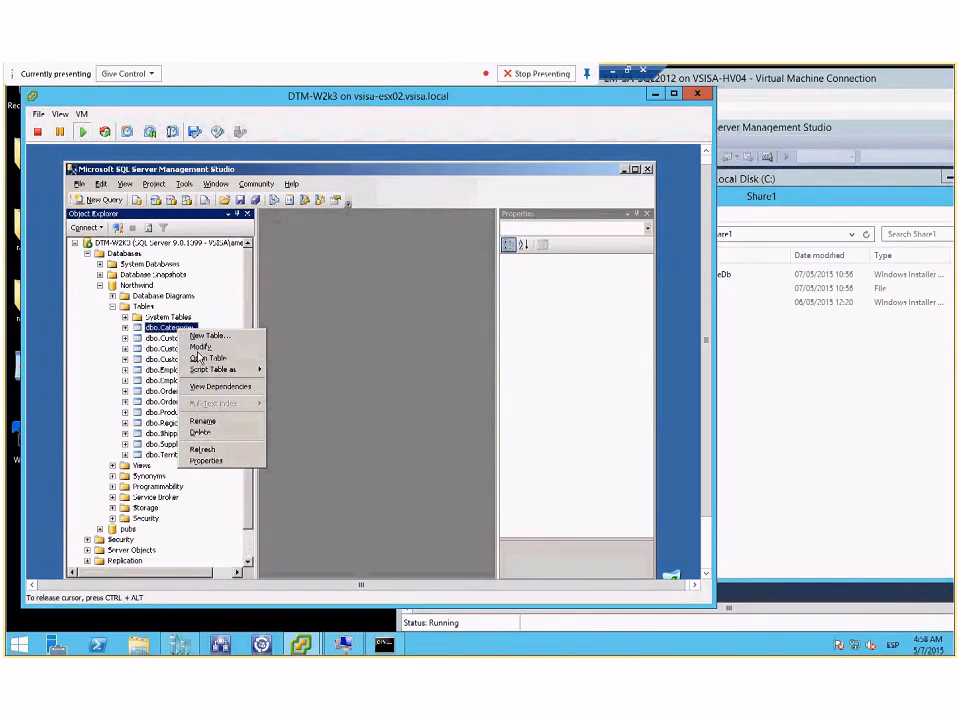
click(208, 357)
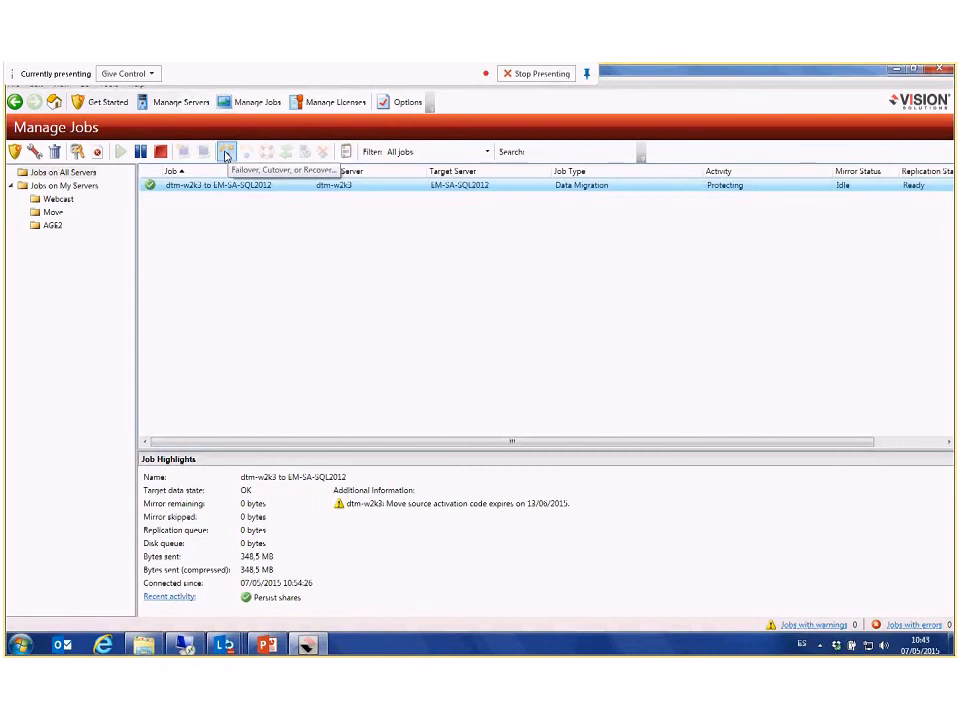
Step: Cut over the dtm-w2k3 to EM-SA-SQL2012 job to live data, applying queued target data first, and minimize the Double-Take console
click(226, 152)
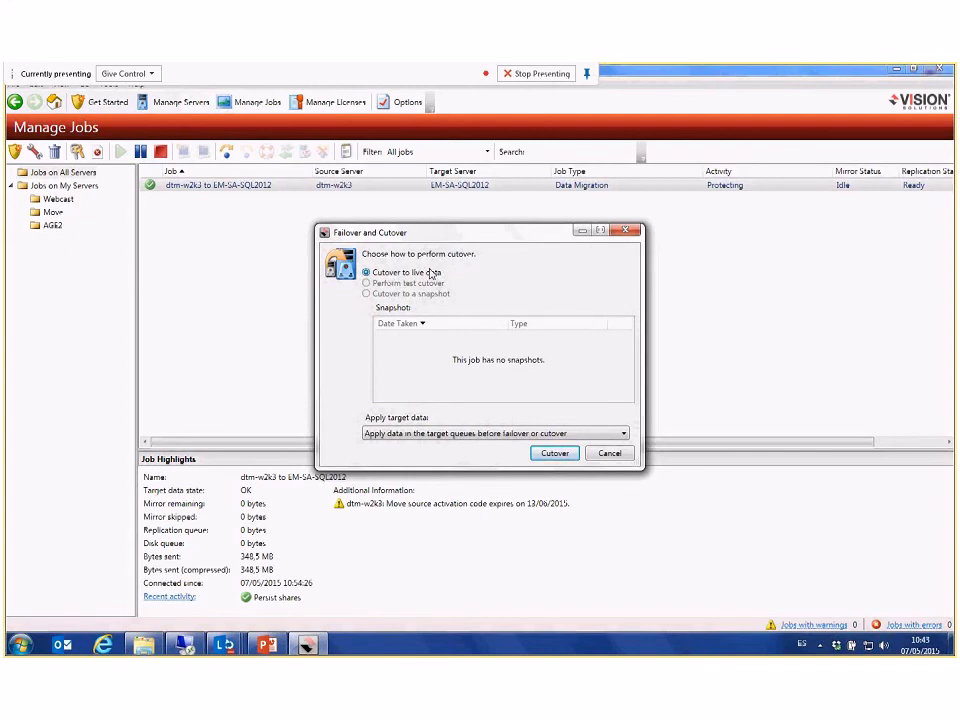
click(556, 455)
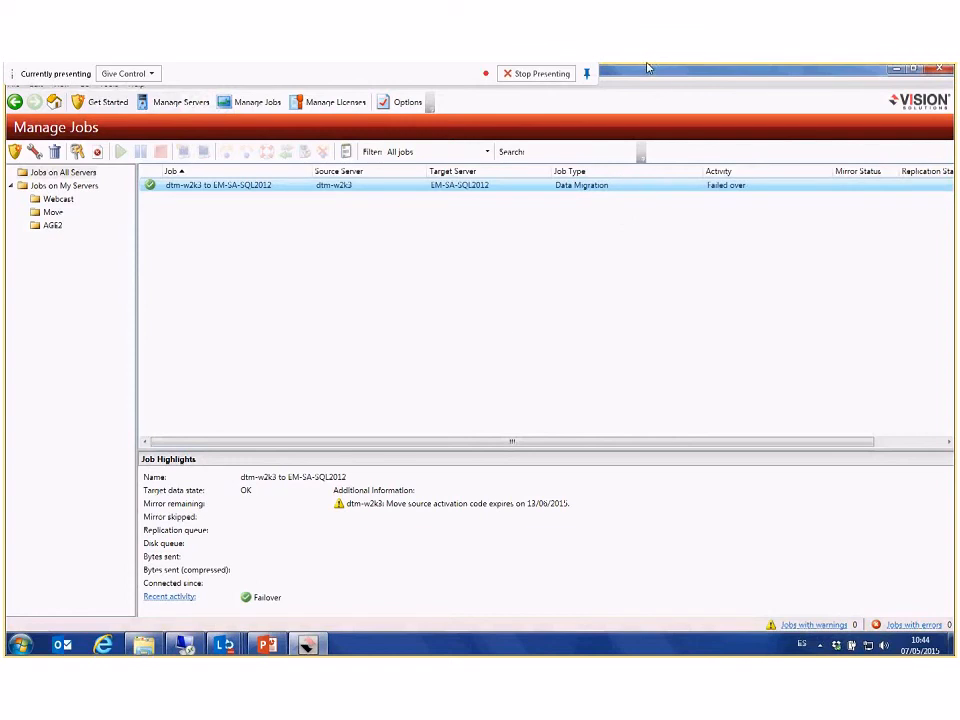
click(897, 70)
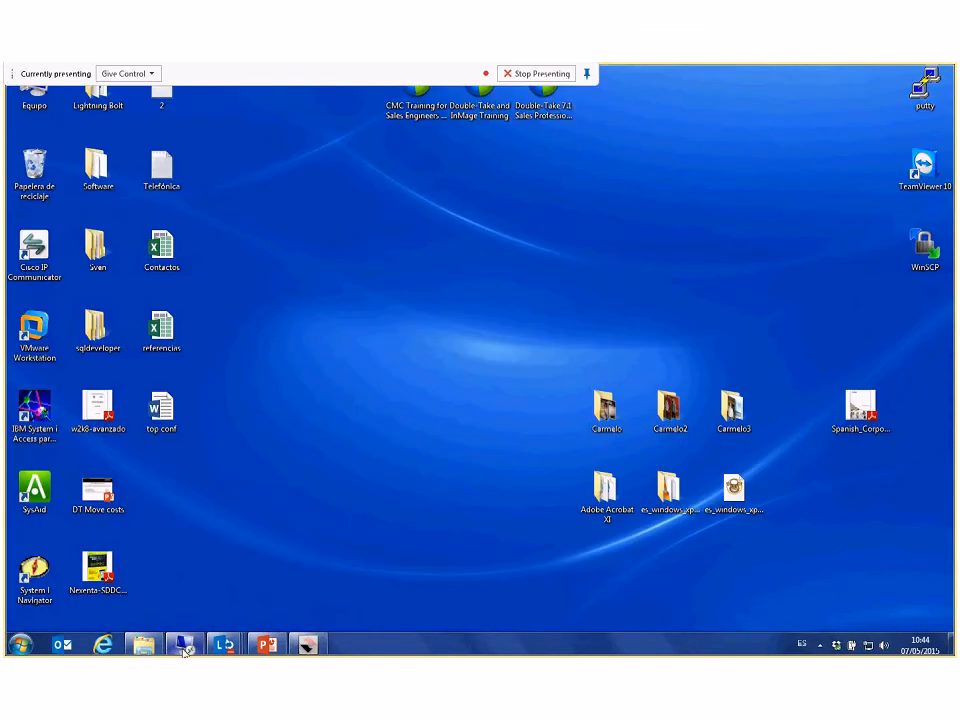
Step: Return to the remote desktop, bring the EM-SA-SQL2012 machine fully into view, and show its Local Disk (C:) contents
click(184, 646)
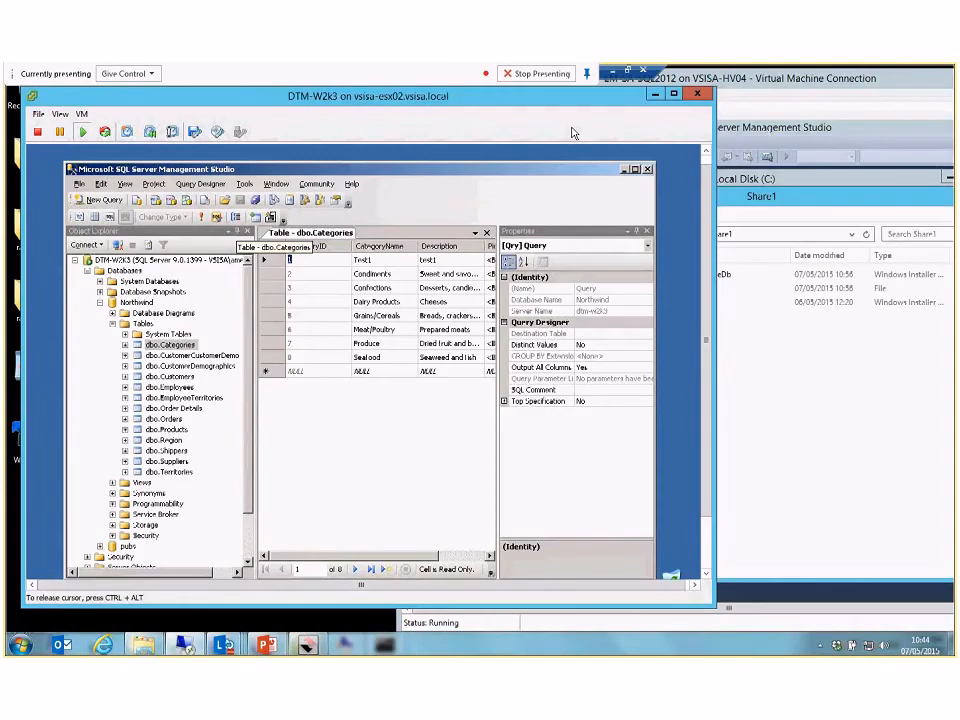
click(574, 133)
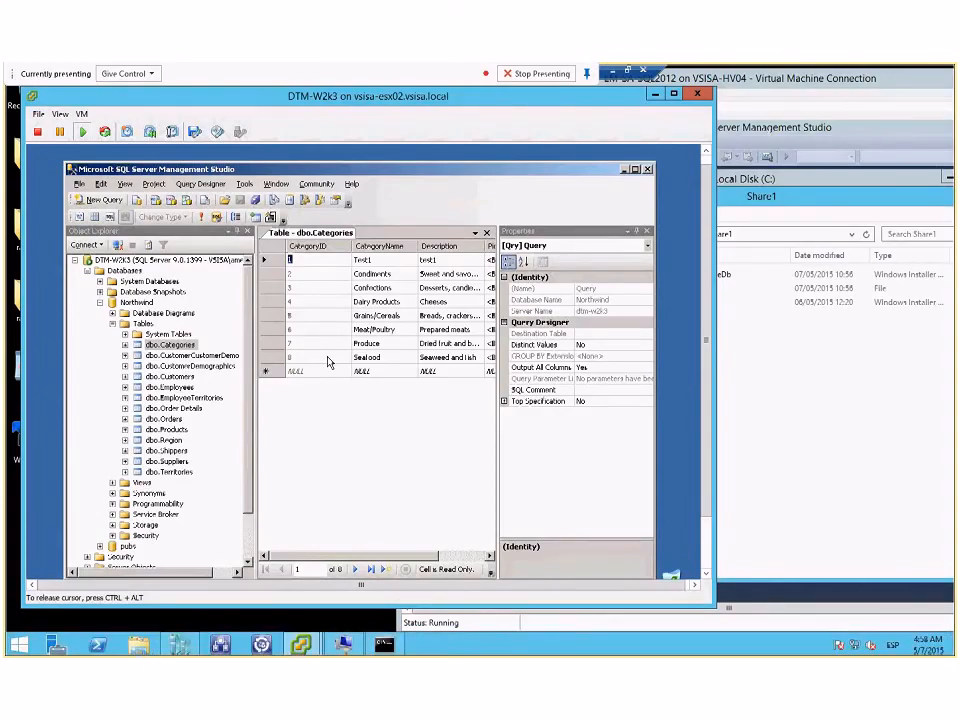
click(654, 96)
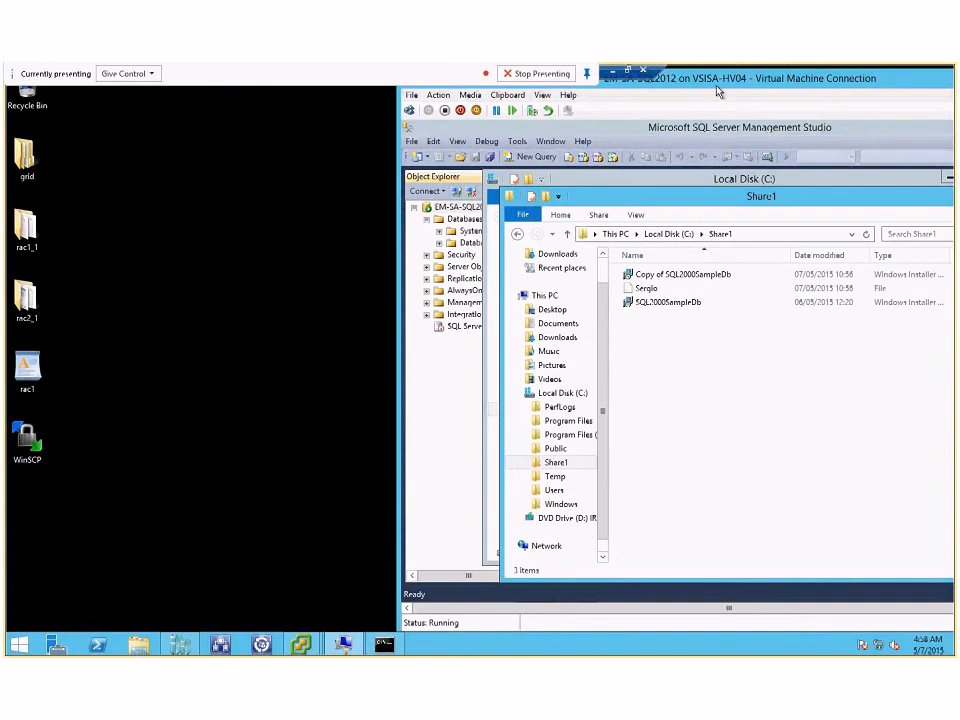
drag(717, 92, 565, 117)
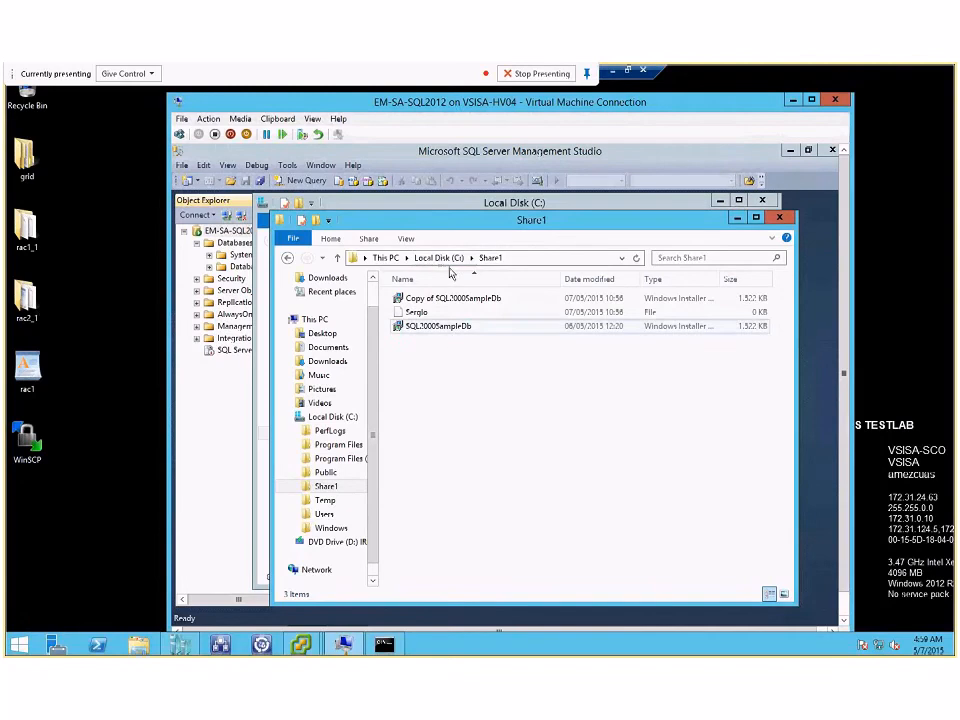
click(440, 258)
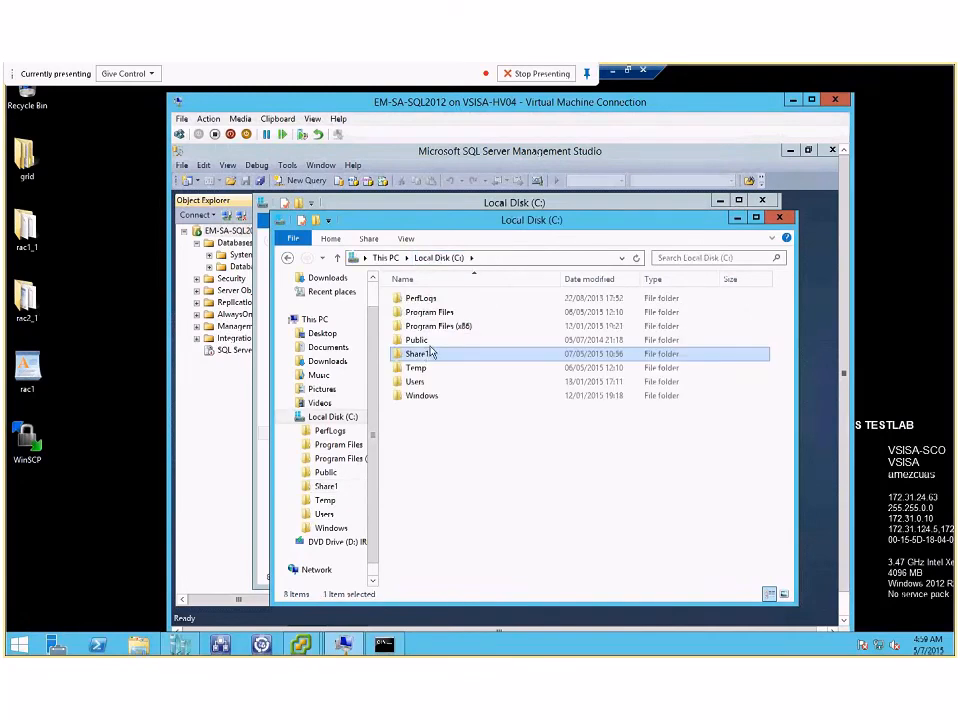
Step: Switch to the DTM-W2k3 source and open the share permissions of its C:\Share1 folder
mouse_move(343, 644)
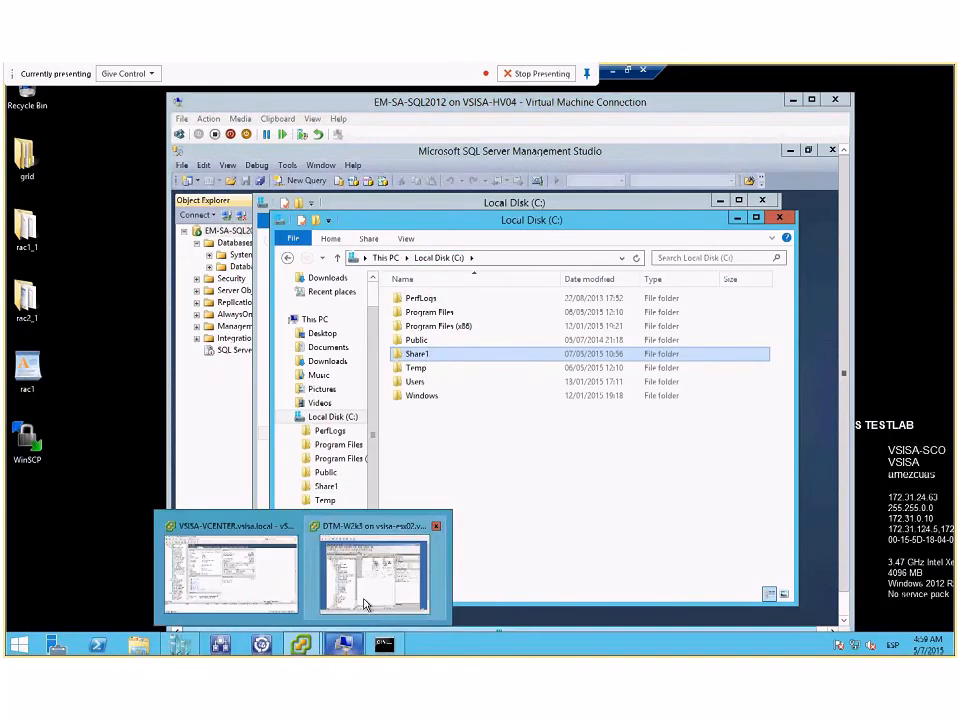
click(345, 530)
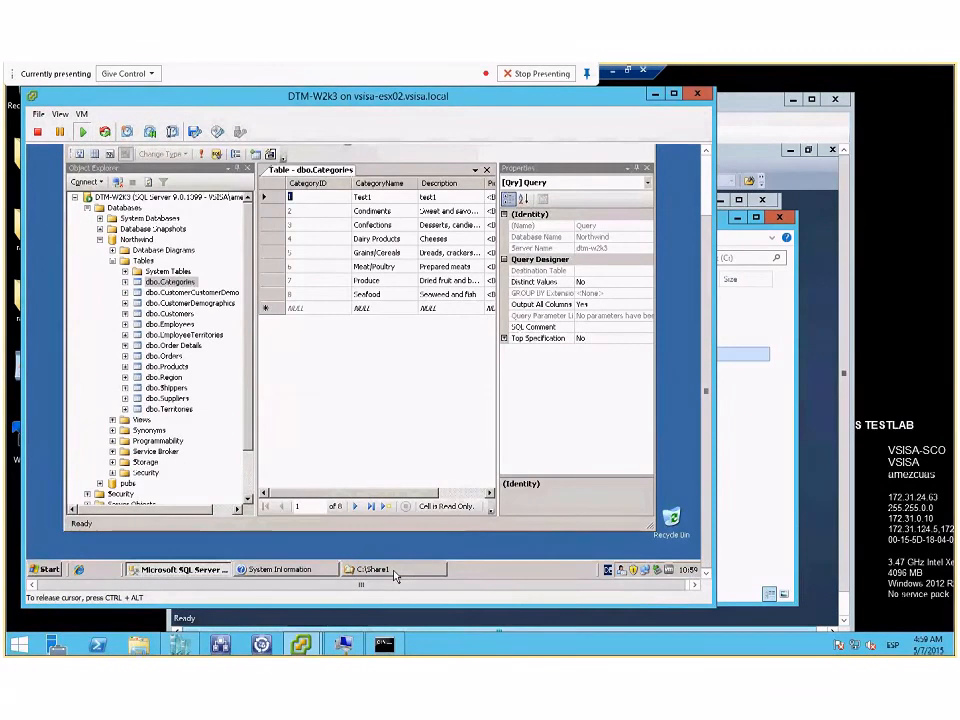
click(393, 571)
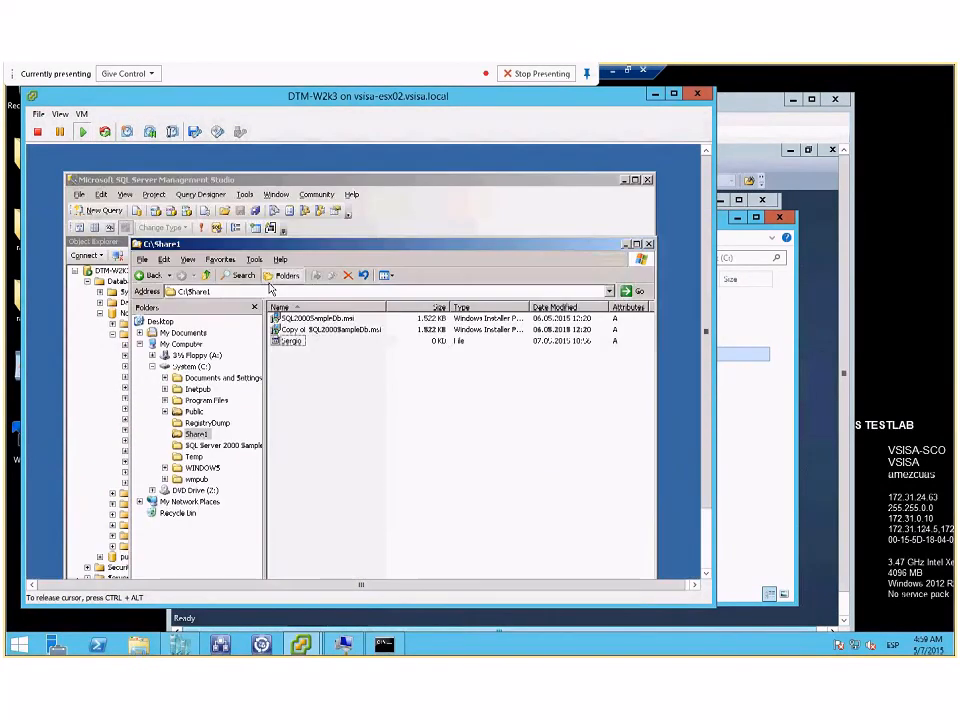
click(206, 275)
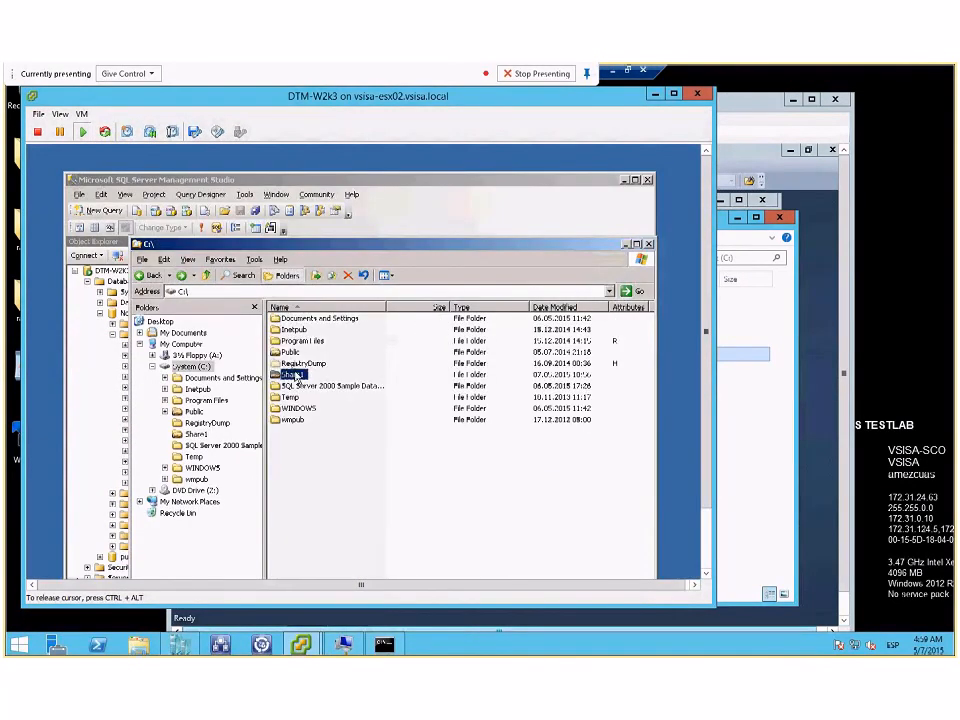
right_click(297, 376)
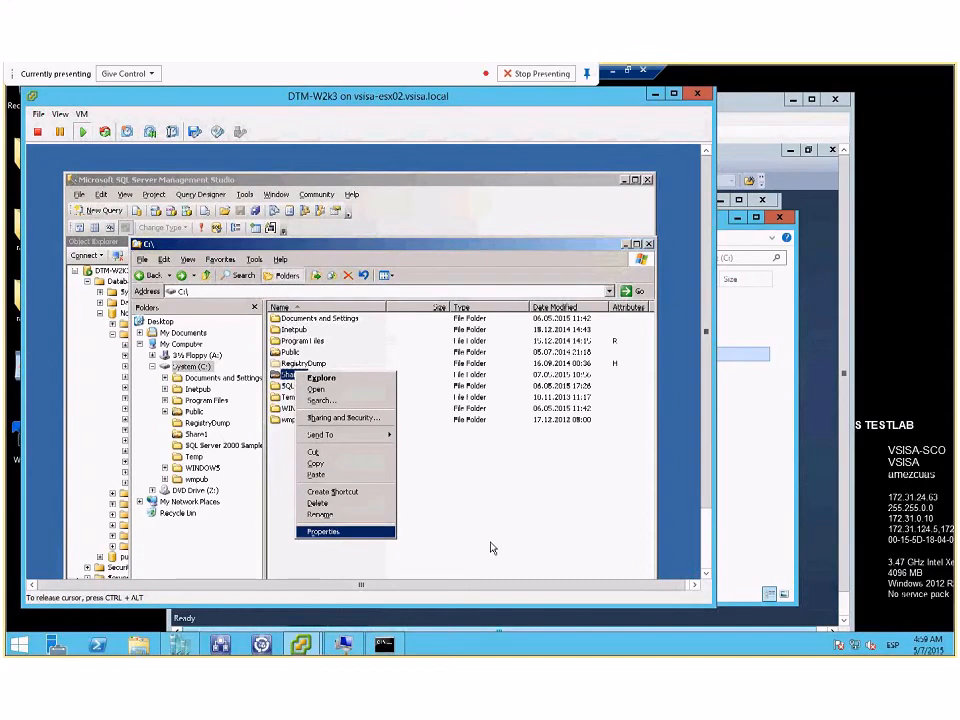
key(Return)
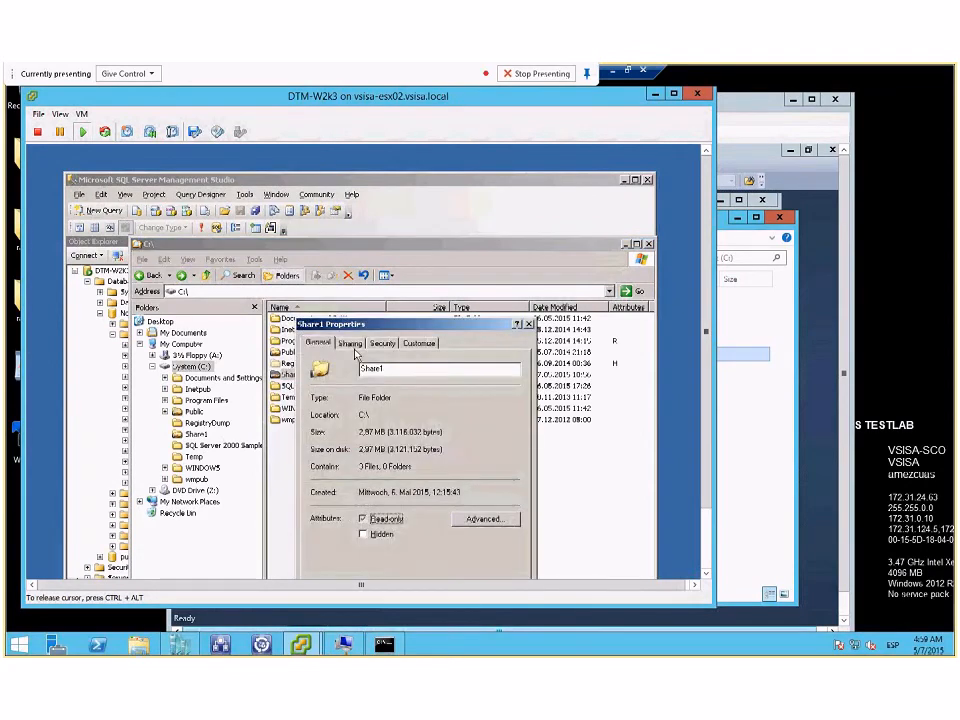
click(350, 344)
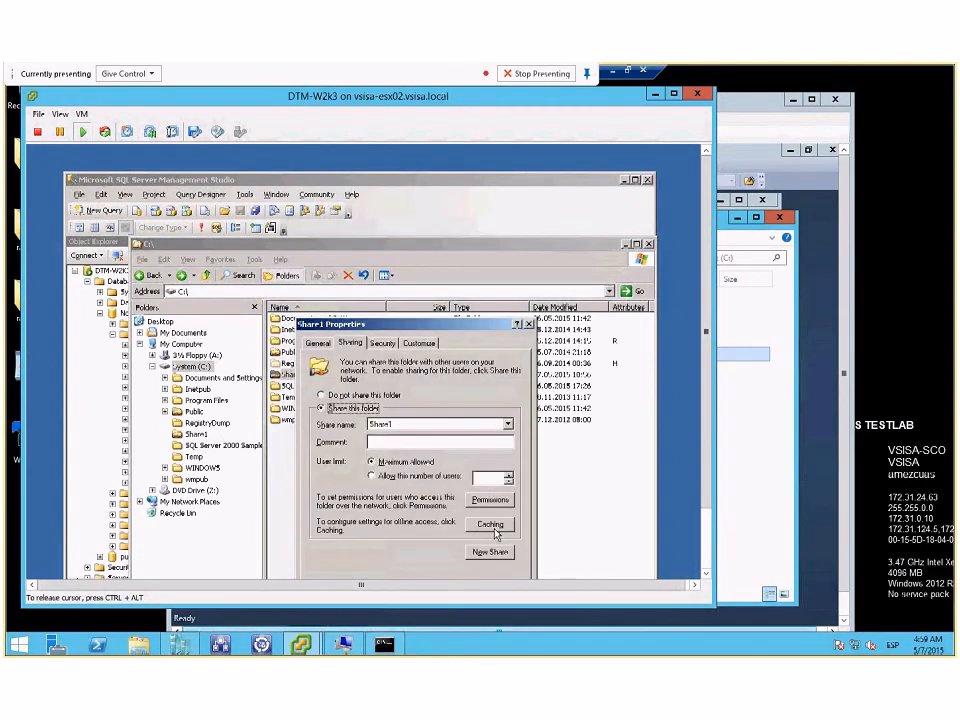
click(493, 500)
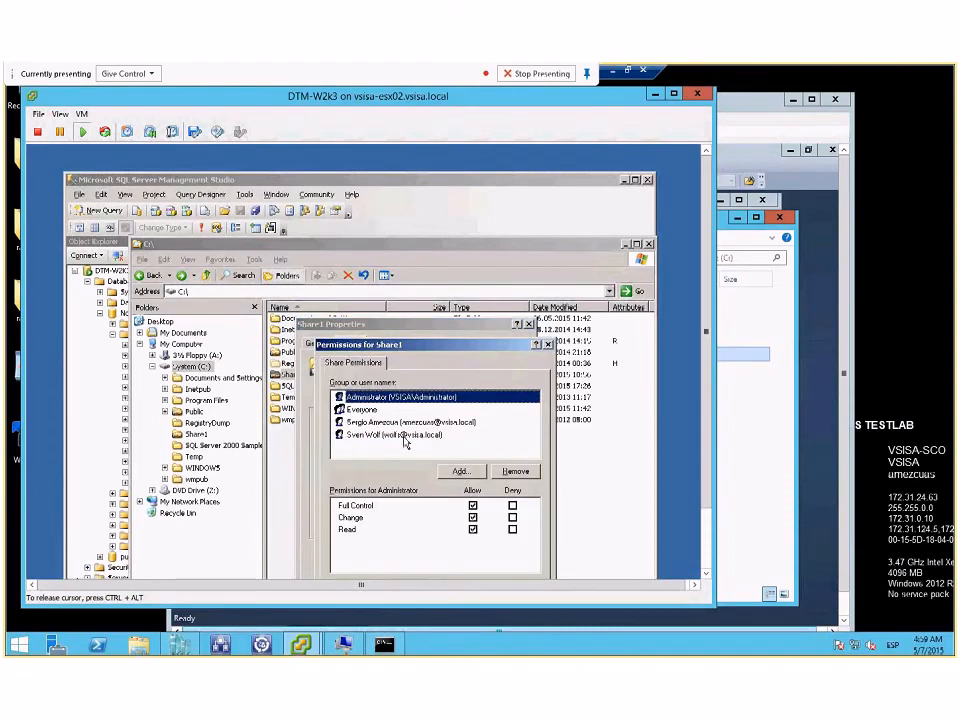
Step: Open the share permissions of Share1 on the EM-SA-SQL2012 target and examine the listed users' rights
click(743, 446)
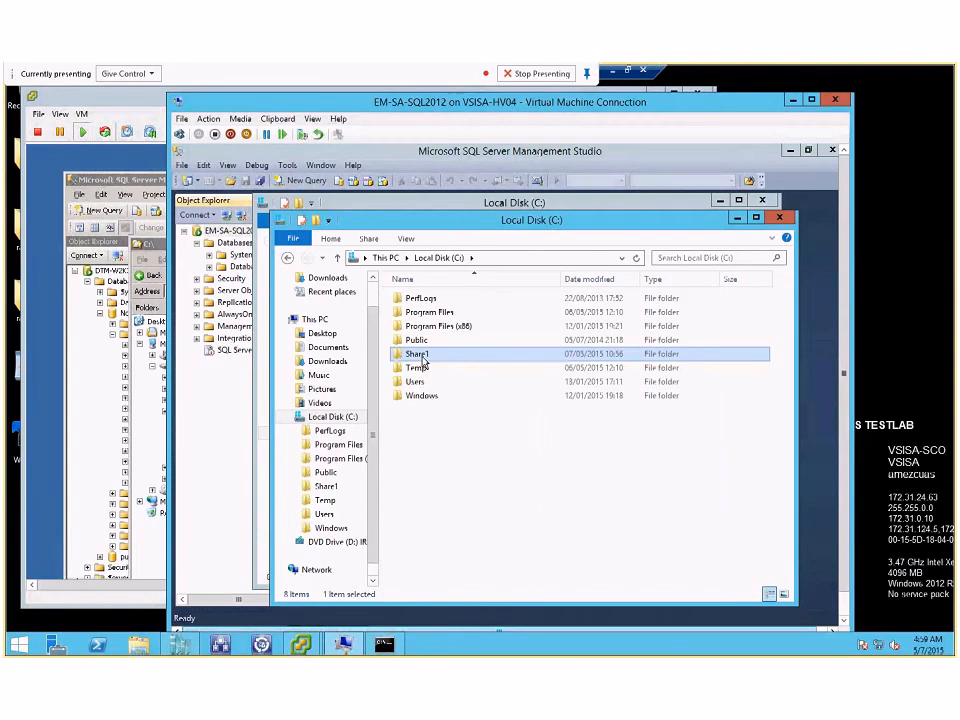
right_click(423, 357)
click(465, 560)
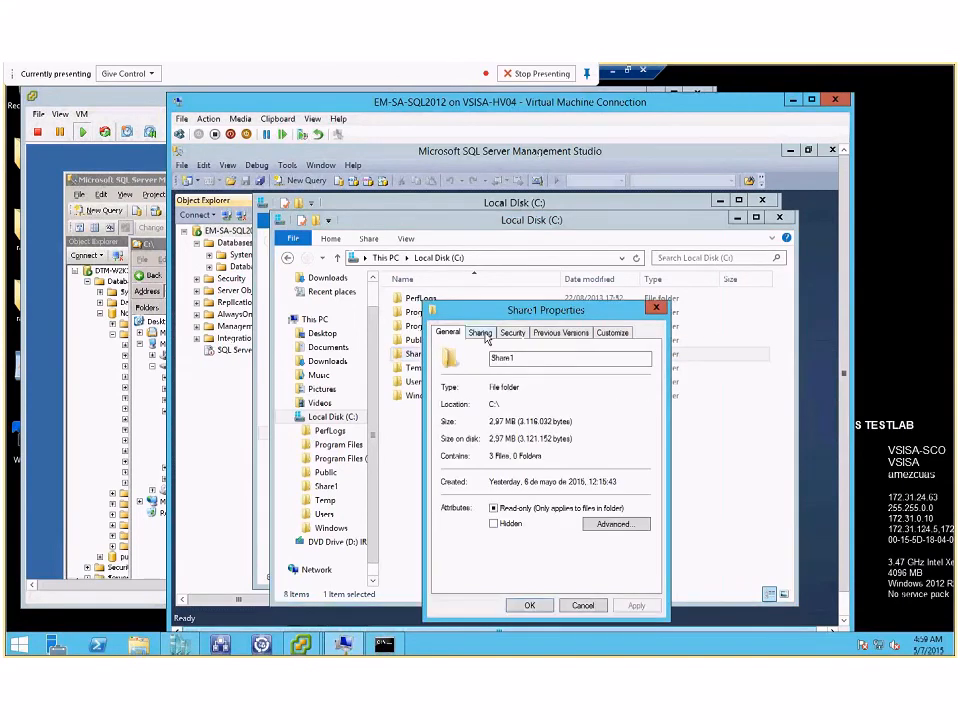
click(482, 333)
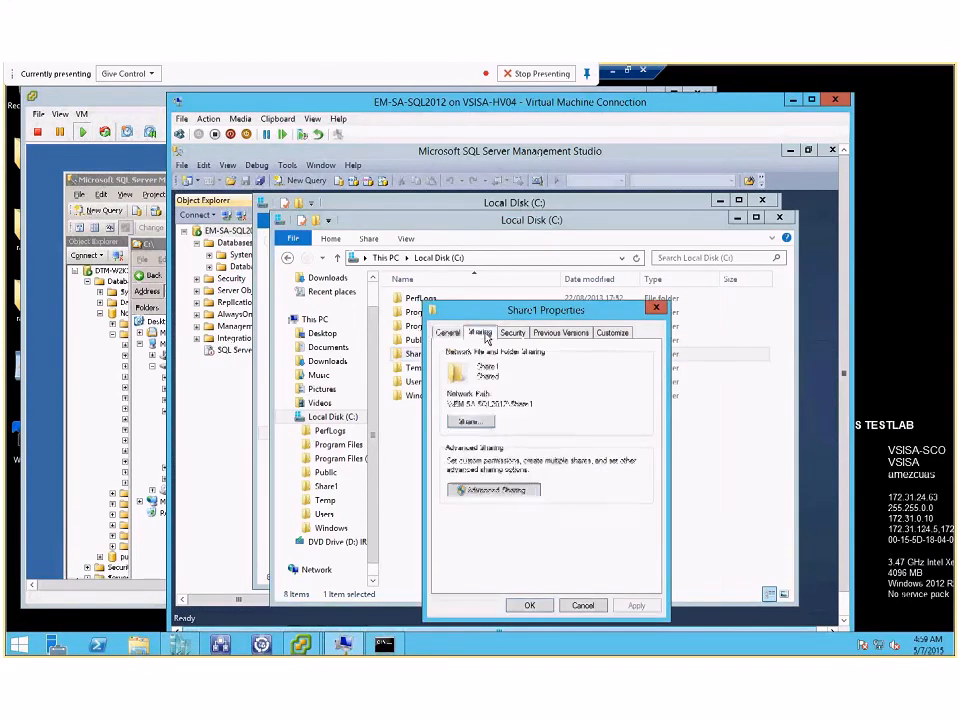
click(497, 490)
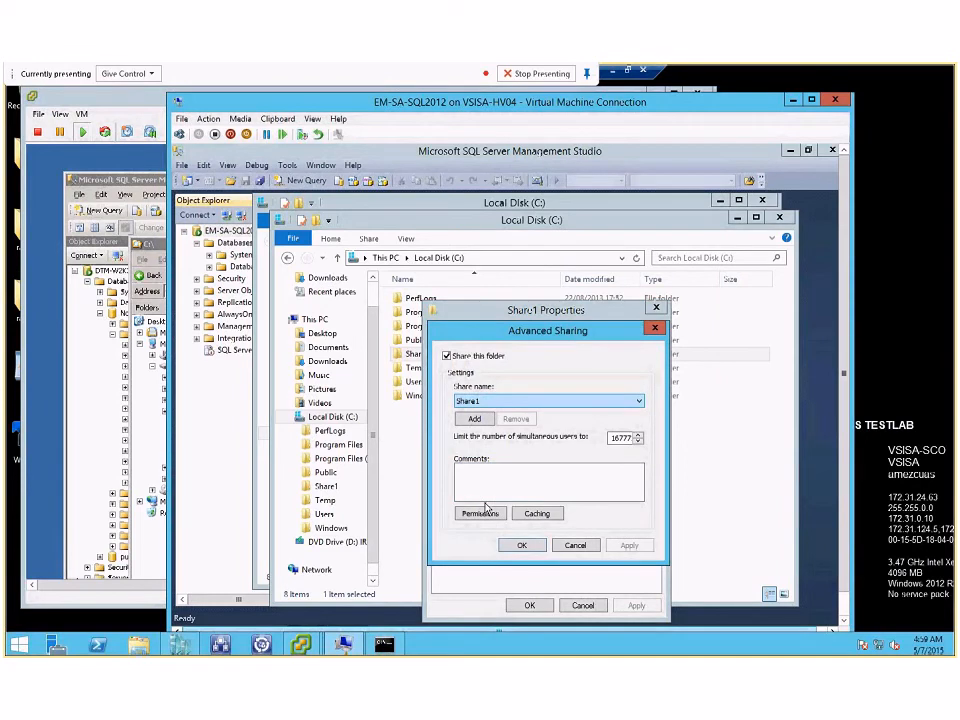
click(480, 512)
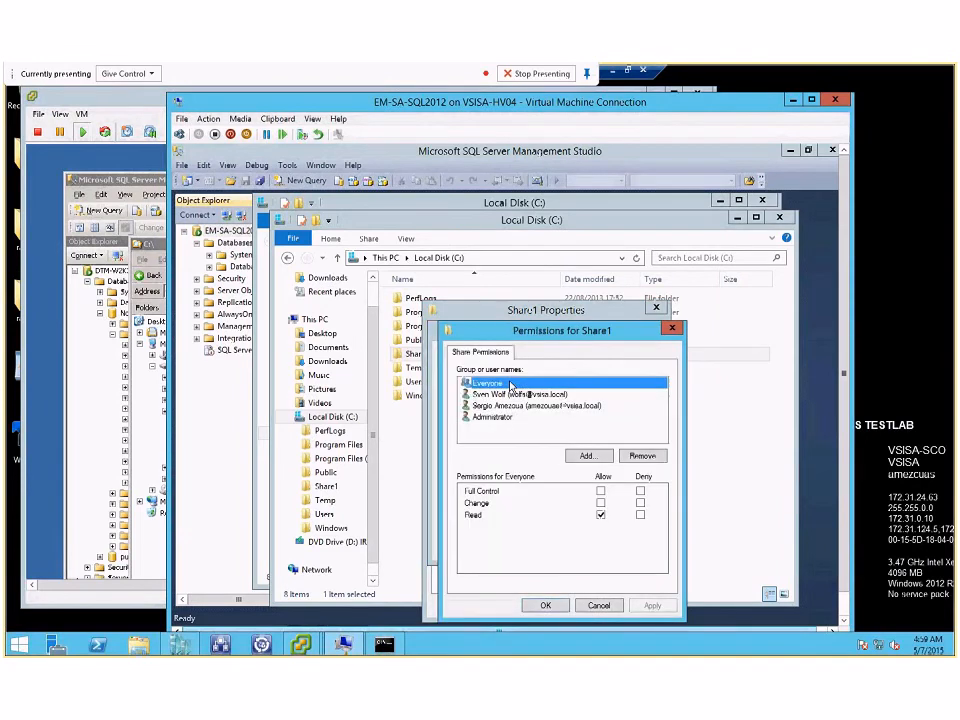
key(Down)
key(Down)
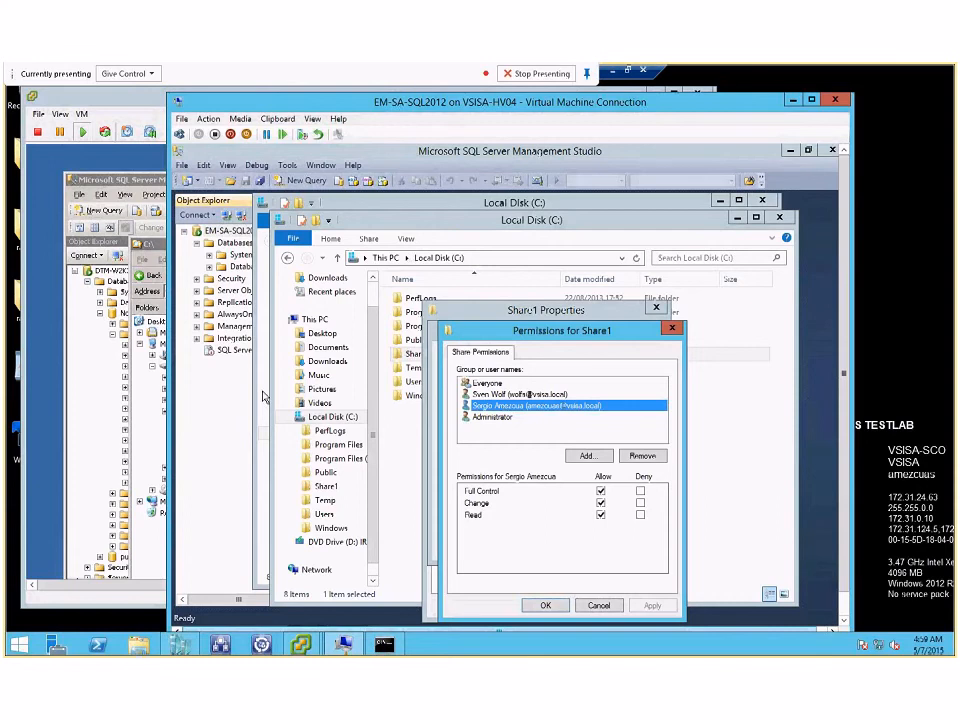
Step: Compare the individual users' Share1 permissions between the source and target servers
click(106, 100)
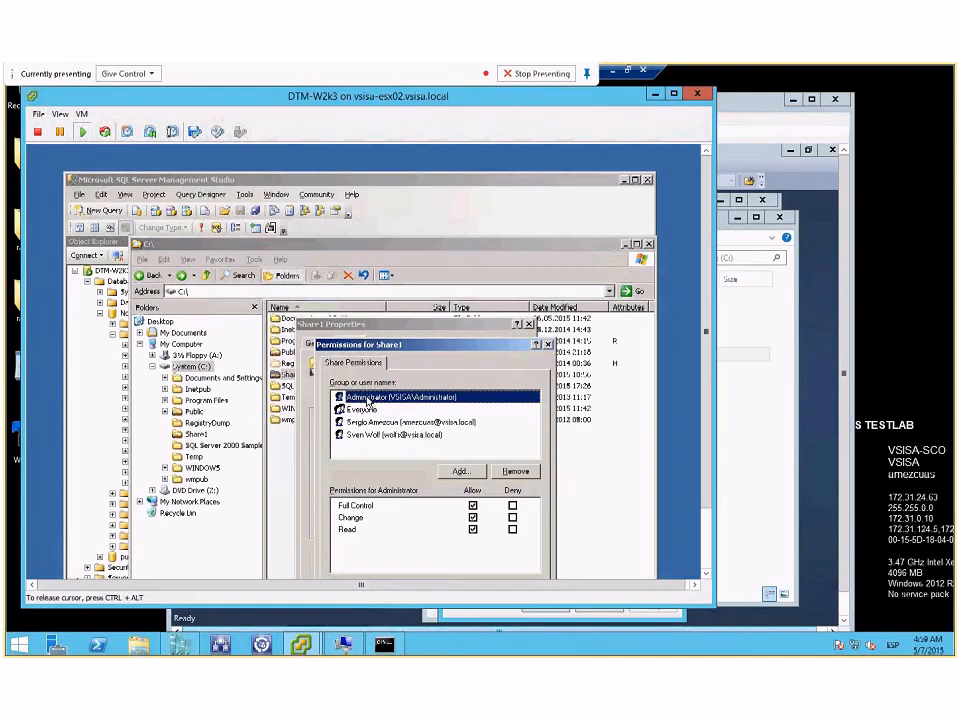
click(377, 422)
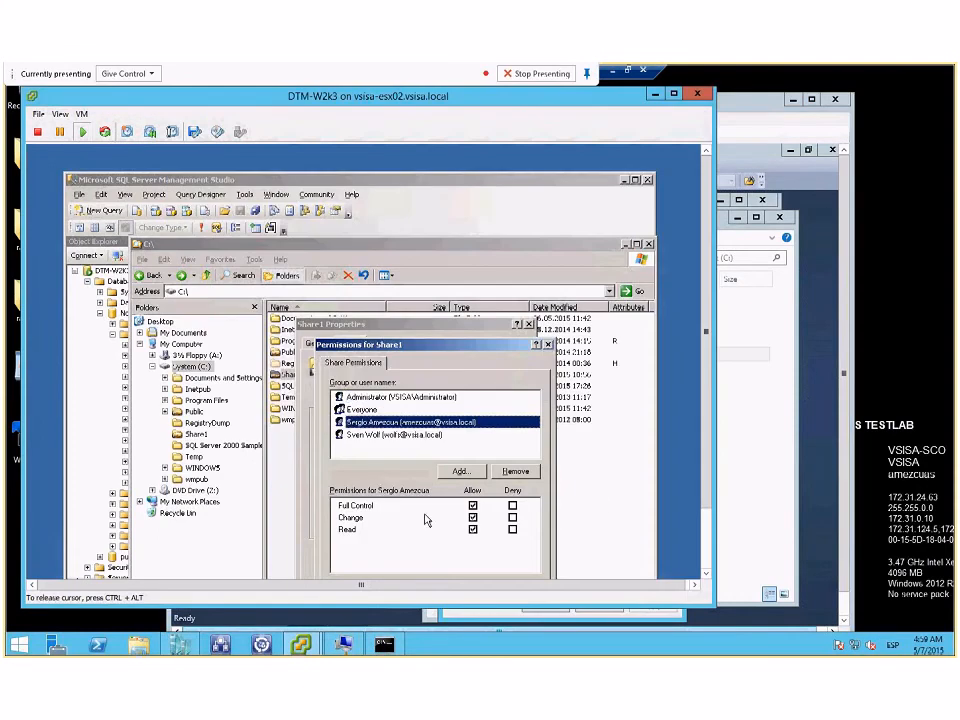
click(361, 437)
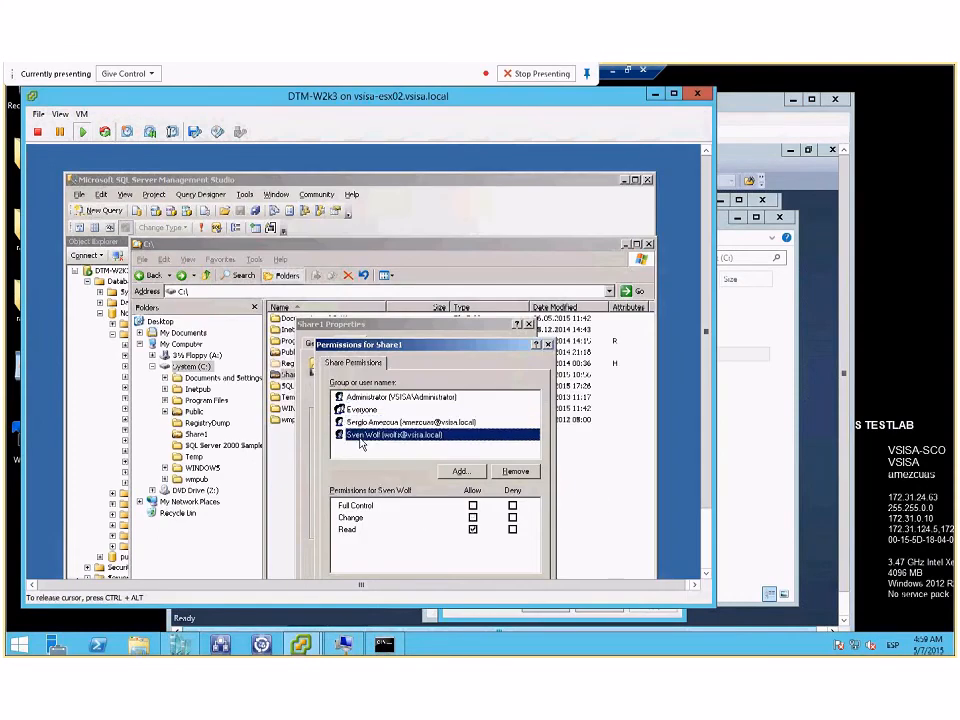
click(738, 442)
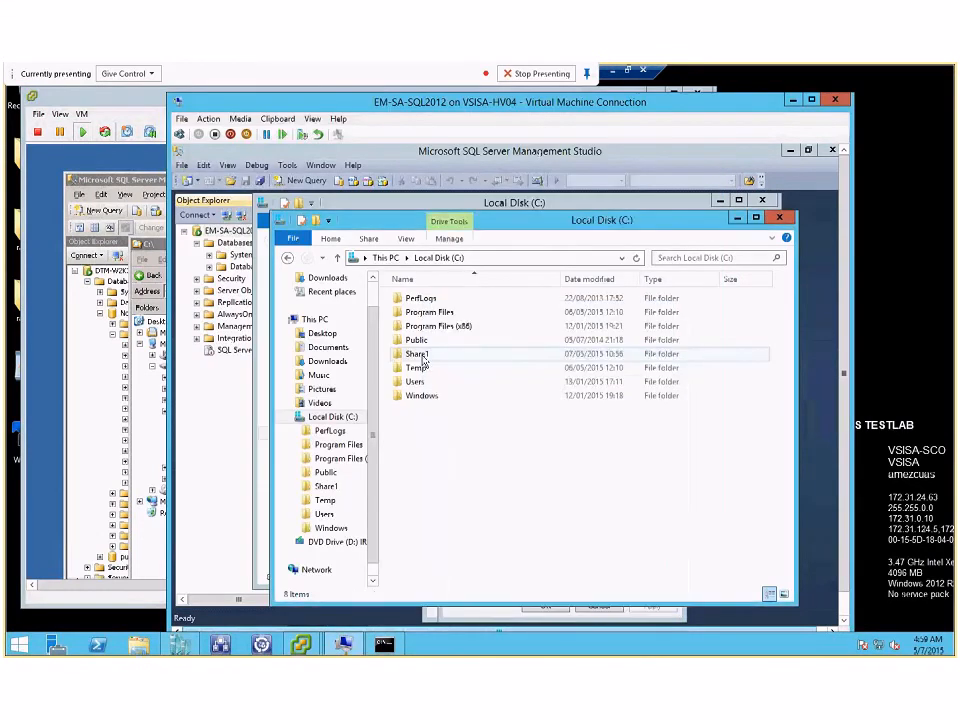
right_click(421, 369)
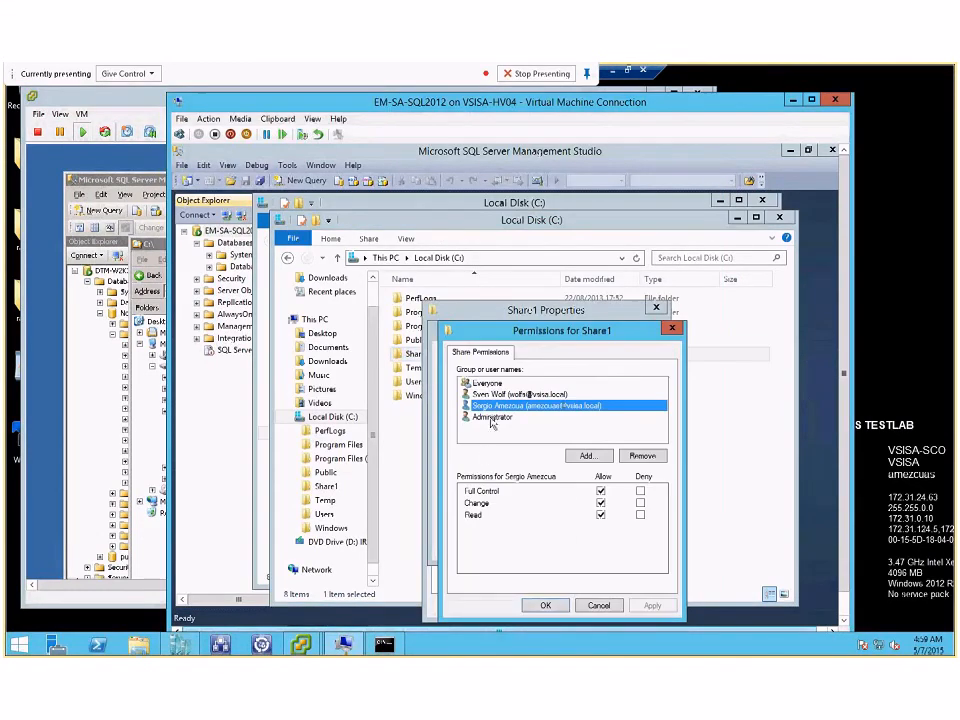
click(486, 397)
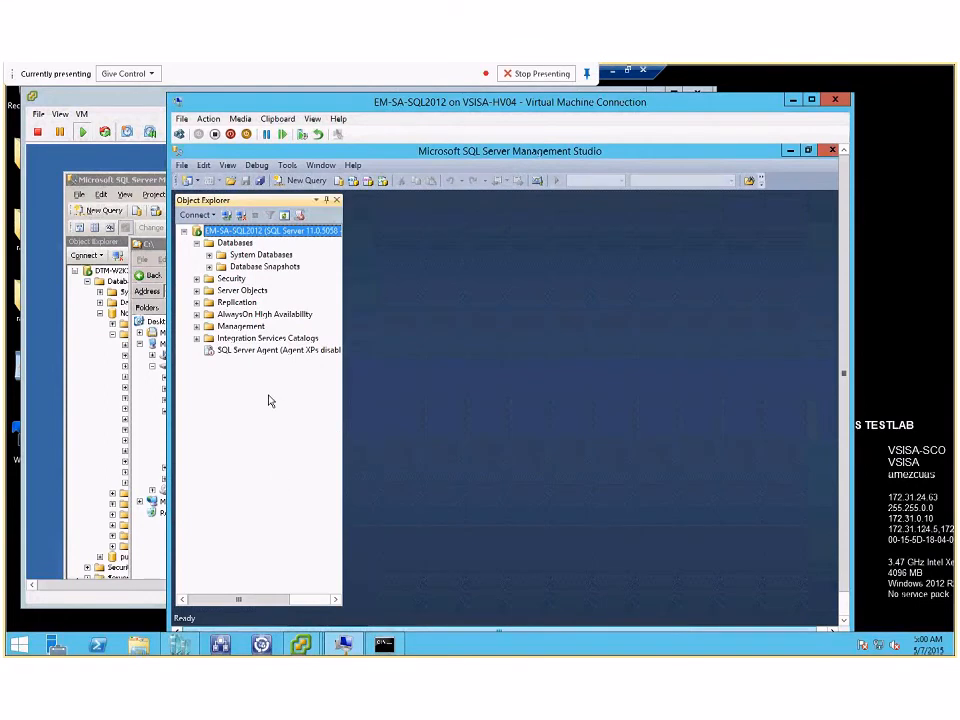
Step: Attach the Northwind database on EM-SA-SQL2012 from NORTHWND.MDF in the MSSQL.1 Data folder
right_click(245, 246)
click(291, 277)
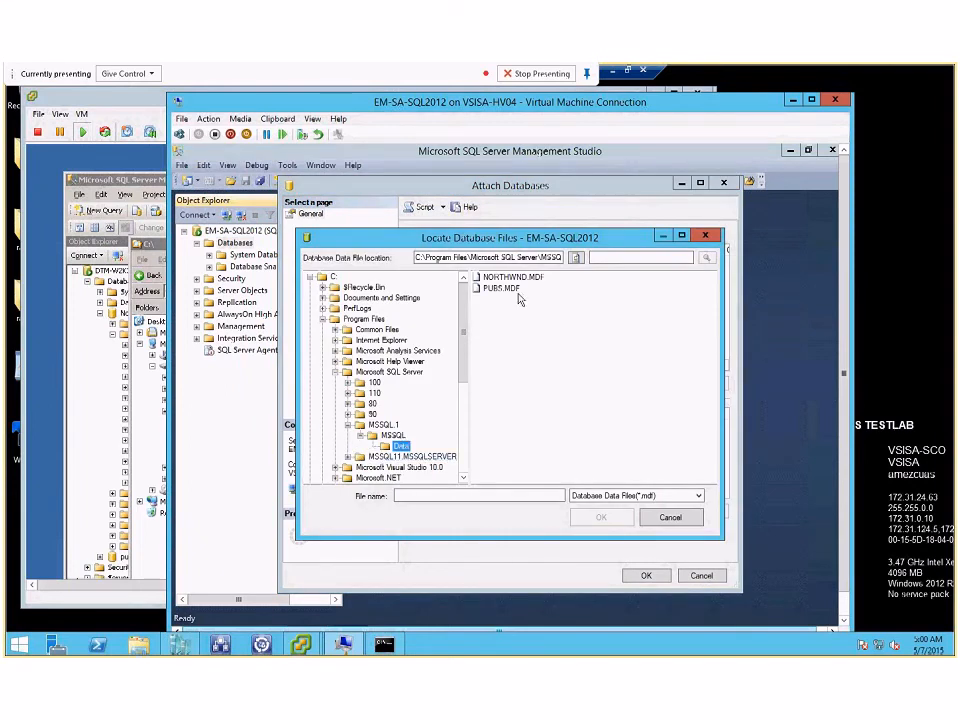
click(508, 277)
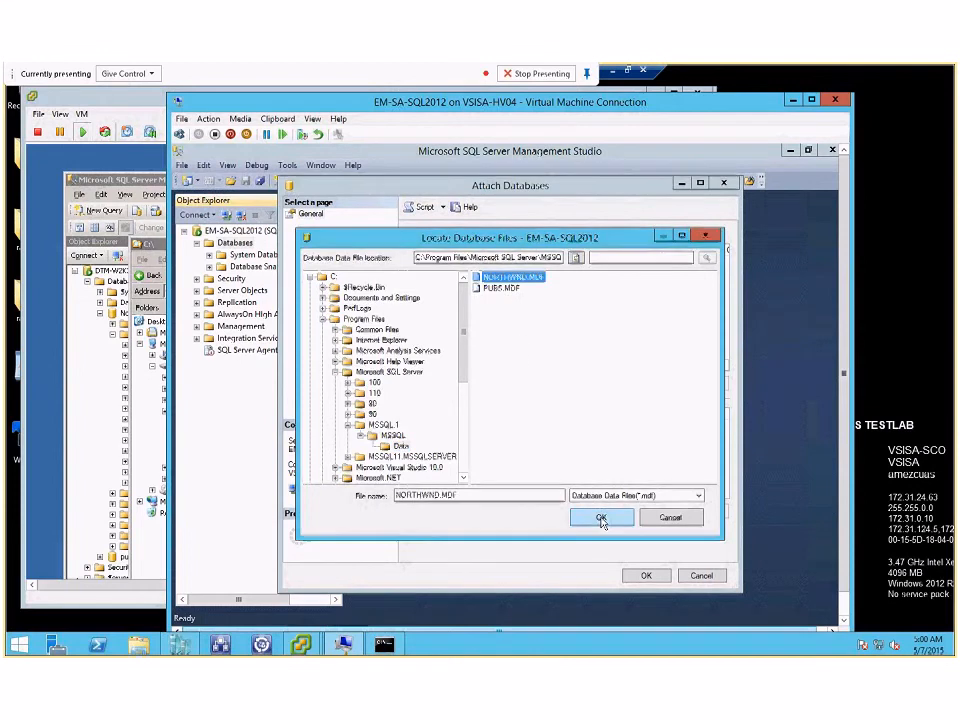
click(601, 517)
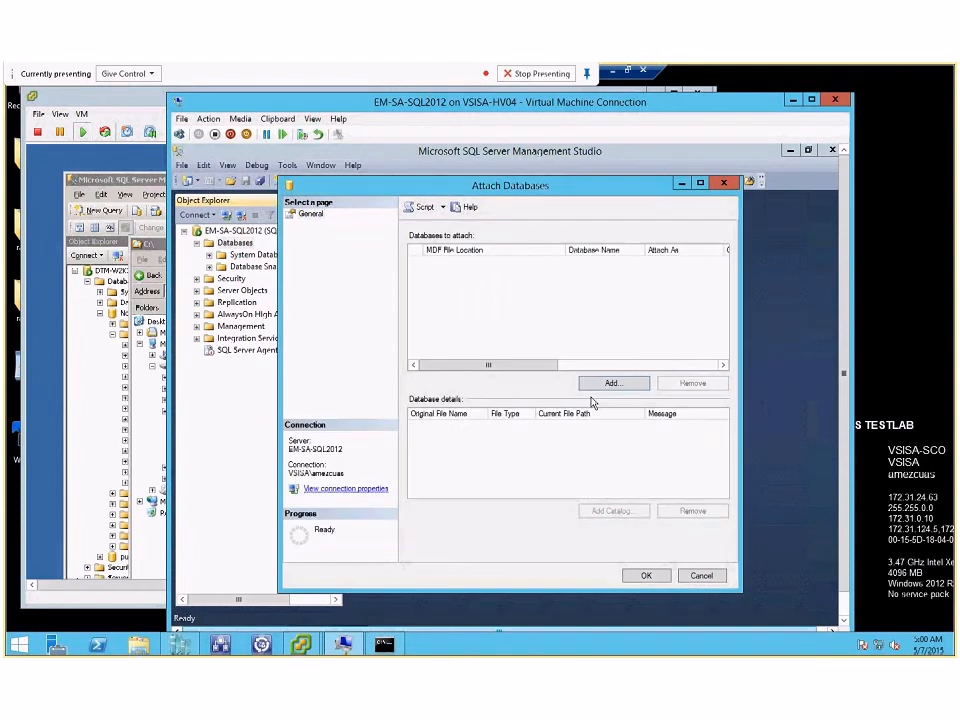
click(637, 580)
key(Return)
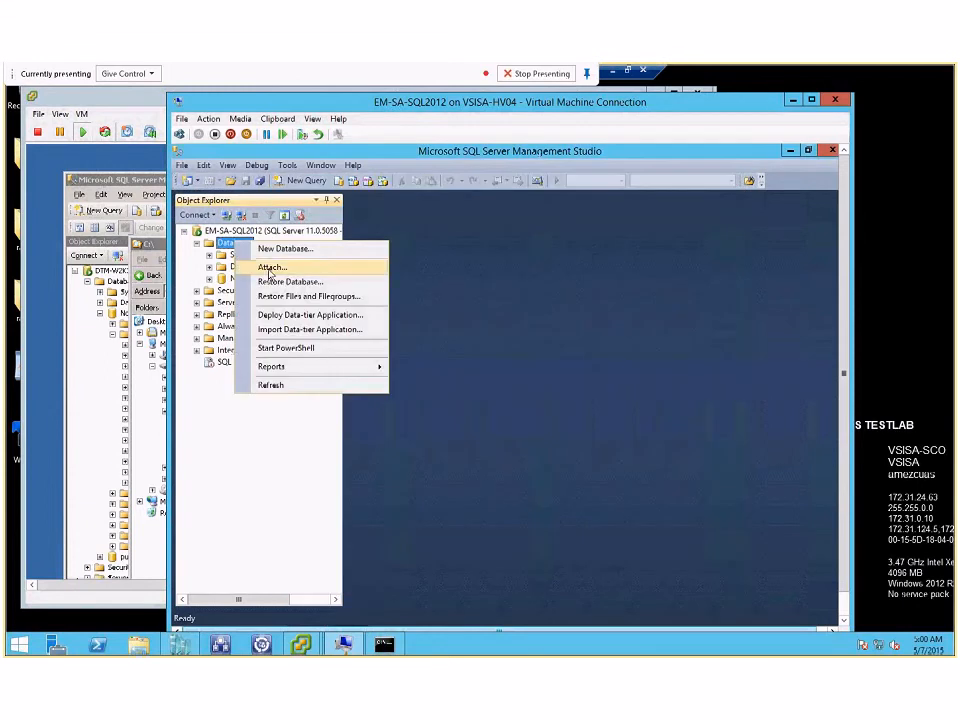
Step: Attach the pubs database on EM-SA-SQL2012 from PUBS.MDF in the MSSQL.1 Data folder, without adding full-text catalogs
click(300, 265)
click(624, 389)
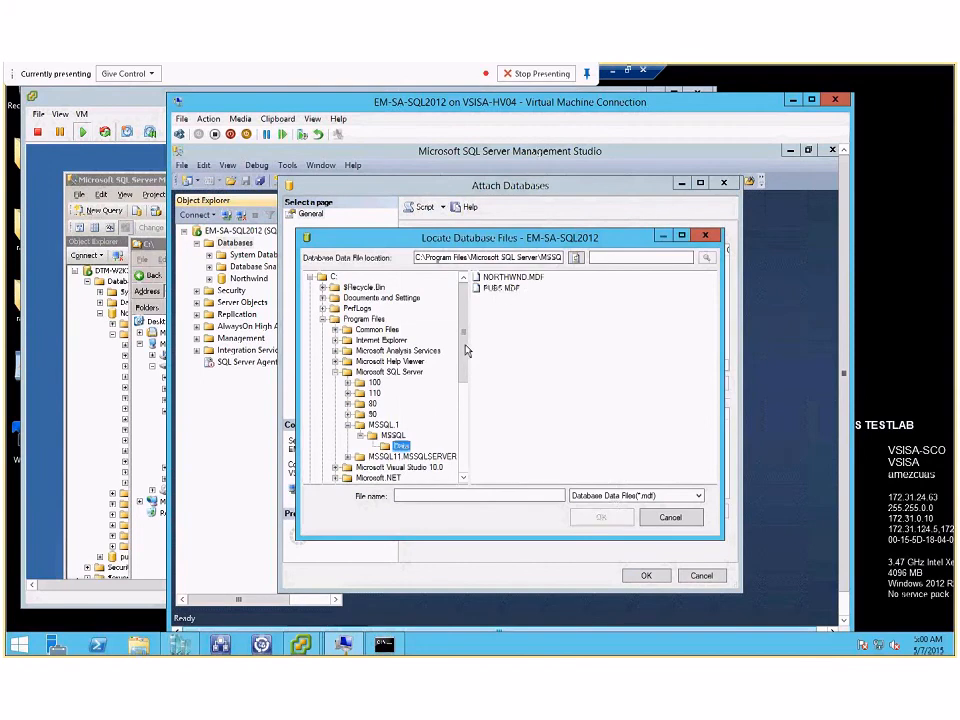
click(501, 288)
click(603, 519)
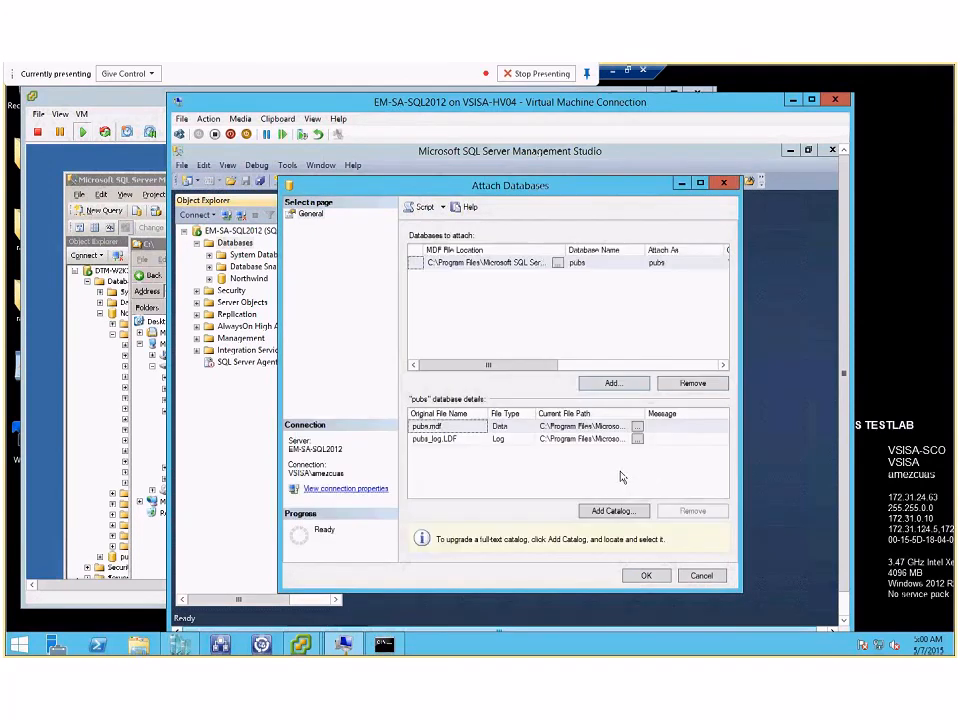
click(645, 575)
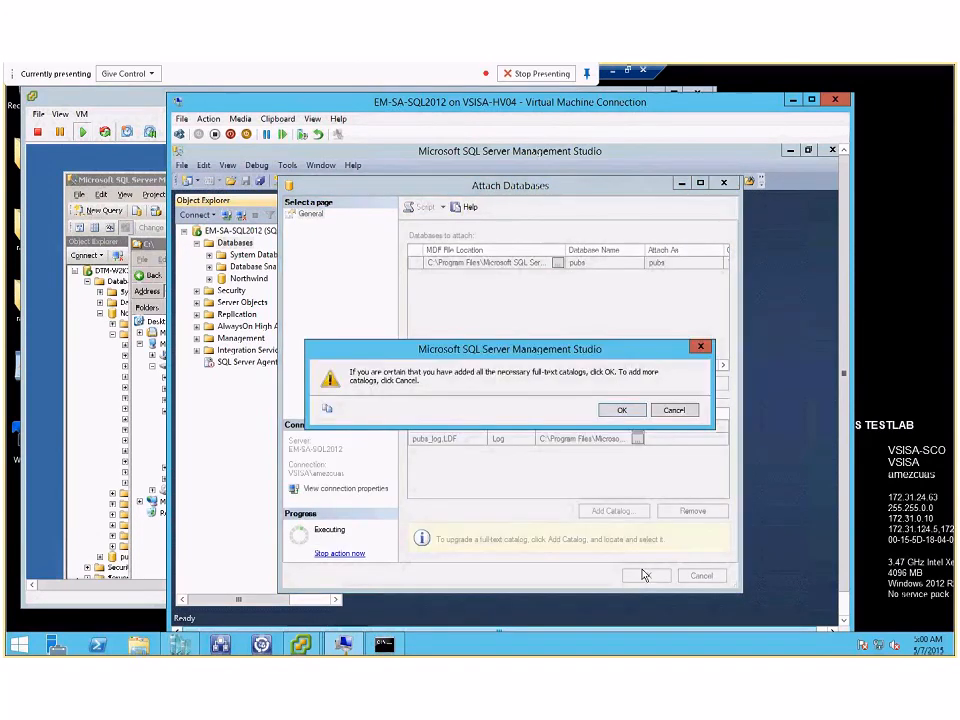
click(617, 411)
Step: Expand the tables of the attached Northwind database and open the top 200 rows of dbo.Categories
click(209, 279)
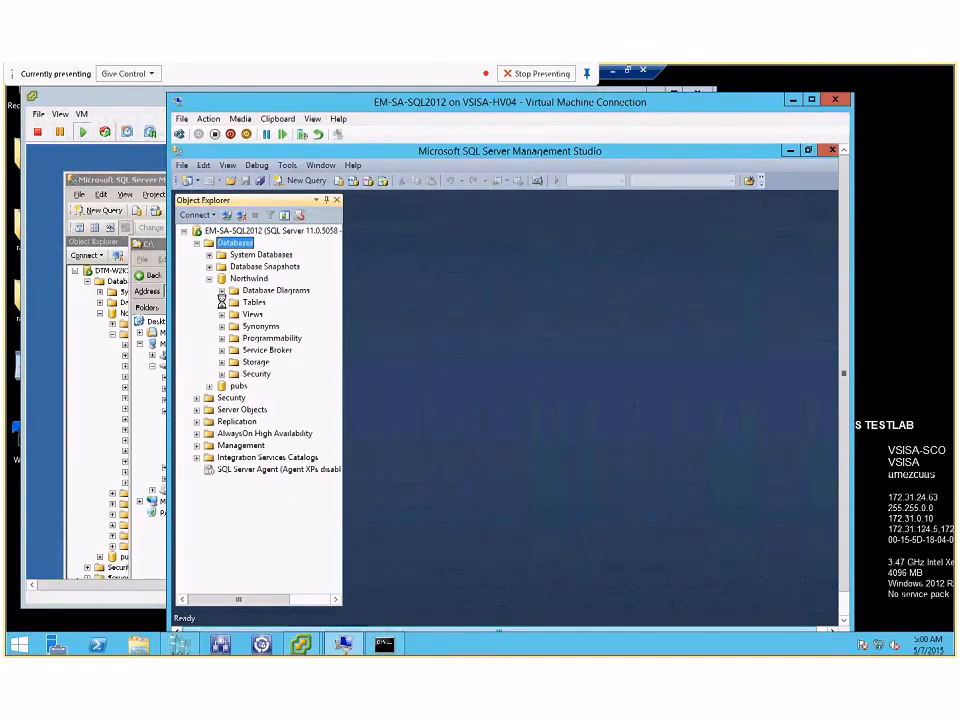
click(222, 303)
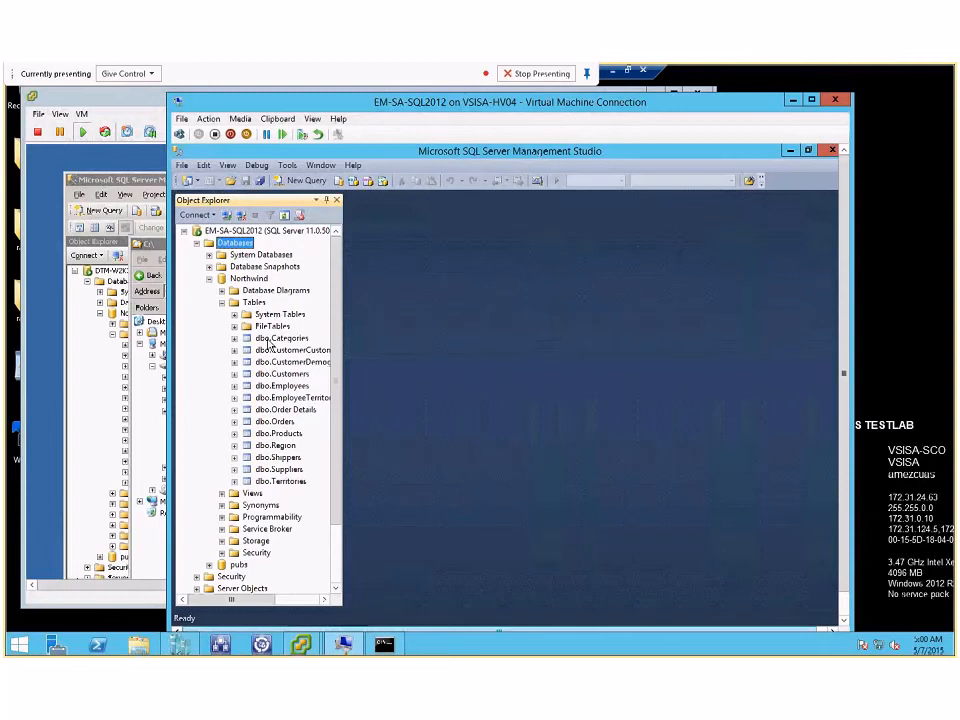
click(268, 340)
right_click(268, 340)
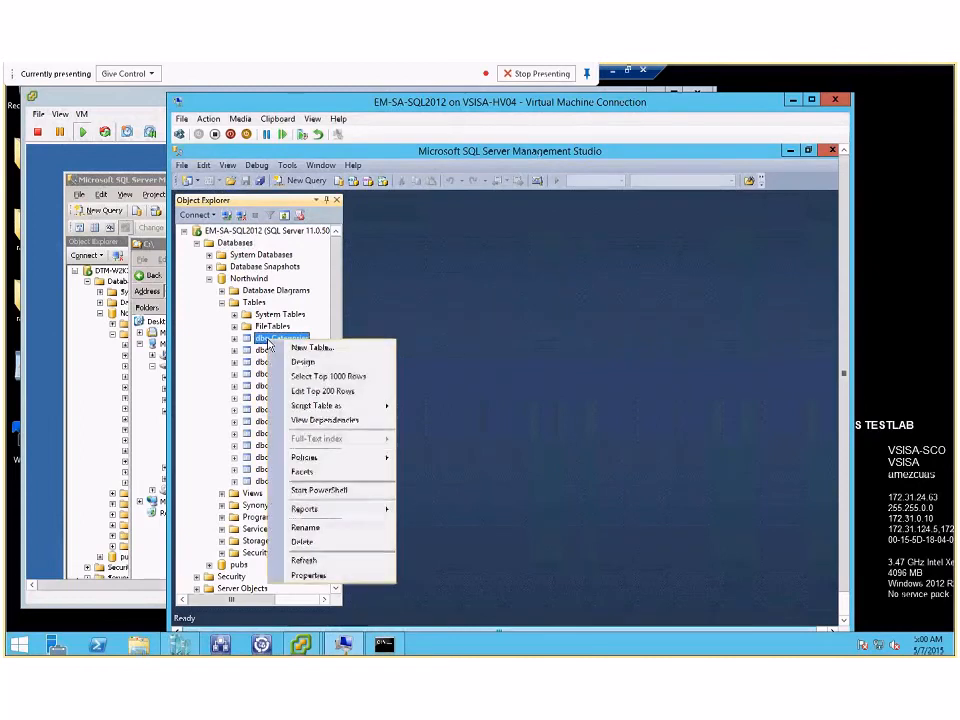
click(438, 317)
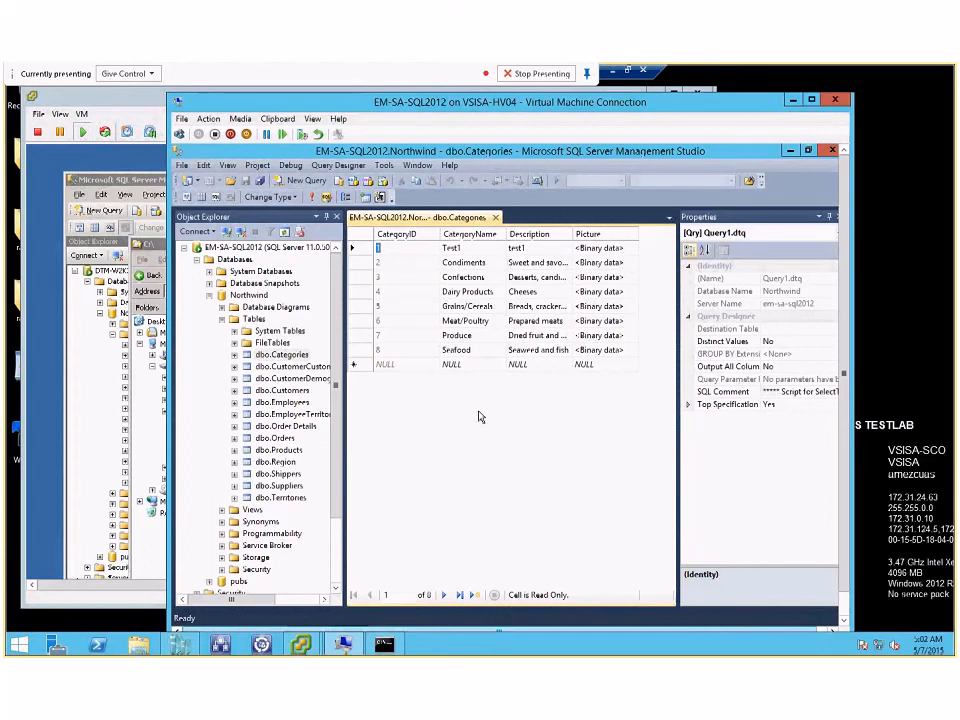
Step: Minimize the remote desktop session, switch to the VISION meeting window in Lync, and reposition it on the desktop
click(612, 72)
mouse_move(224, 645)
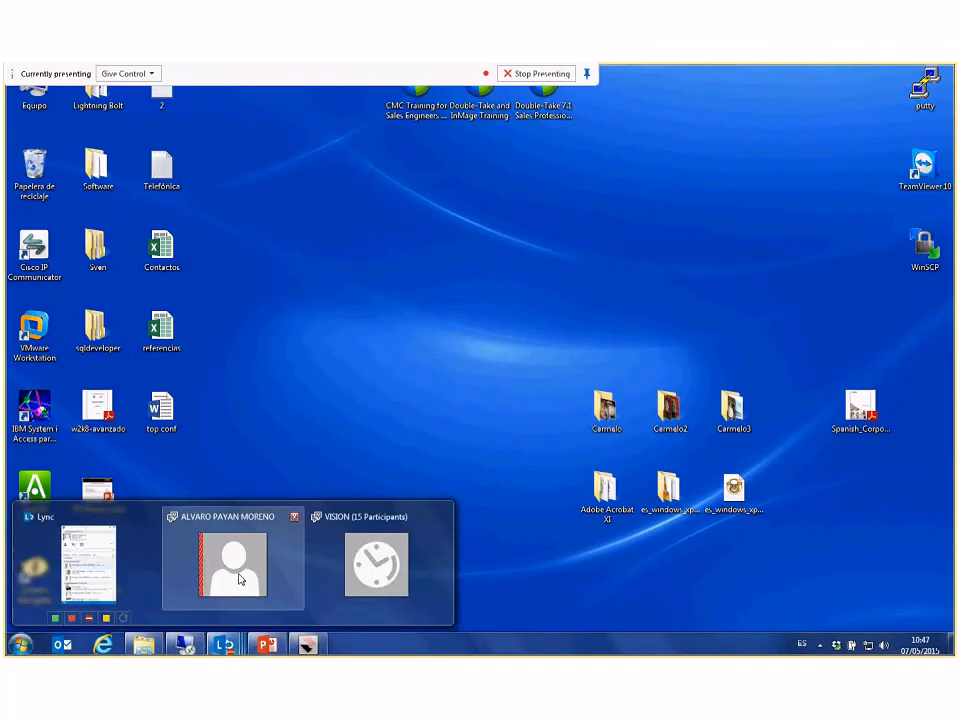
click(376, 566)
drag(760, 272, 585, 181)
Step: Look through the meeting's participant list and examine the attendee's chat question about the demo's limitations
scroll(478, 290, down, 5)
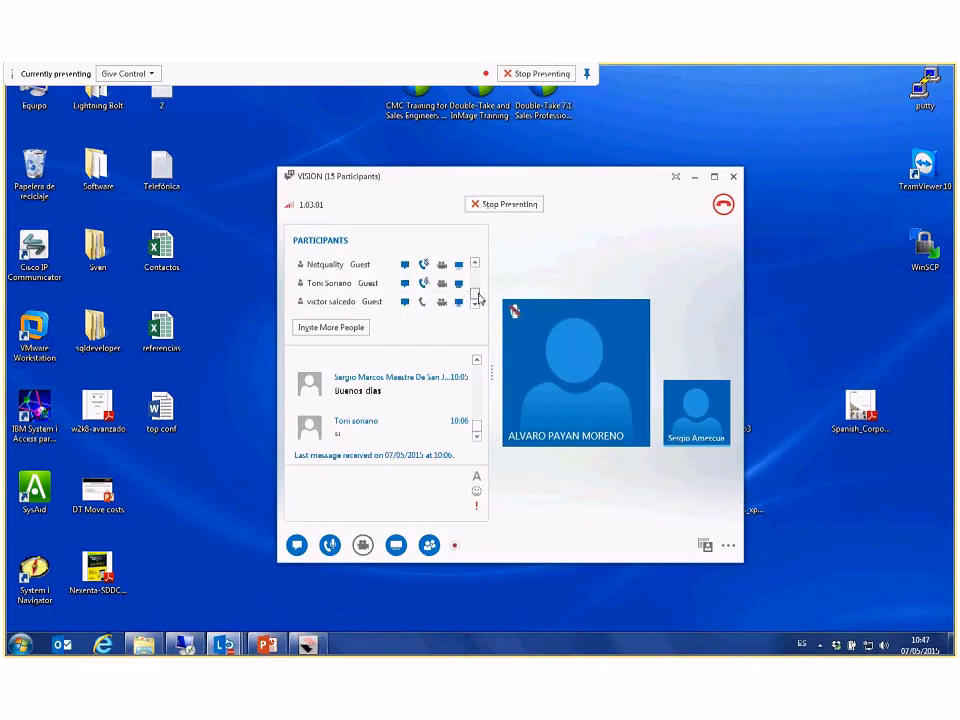
drag(478, 297, 480, 262)
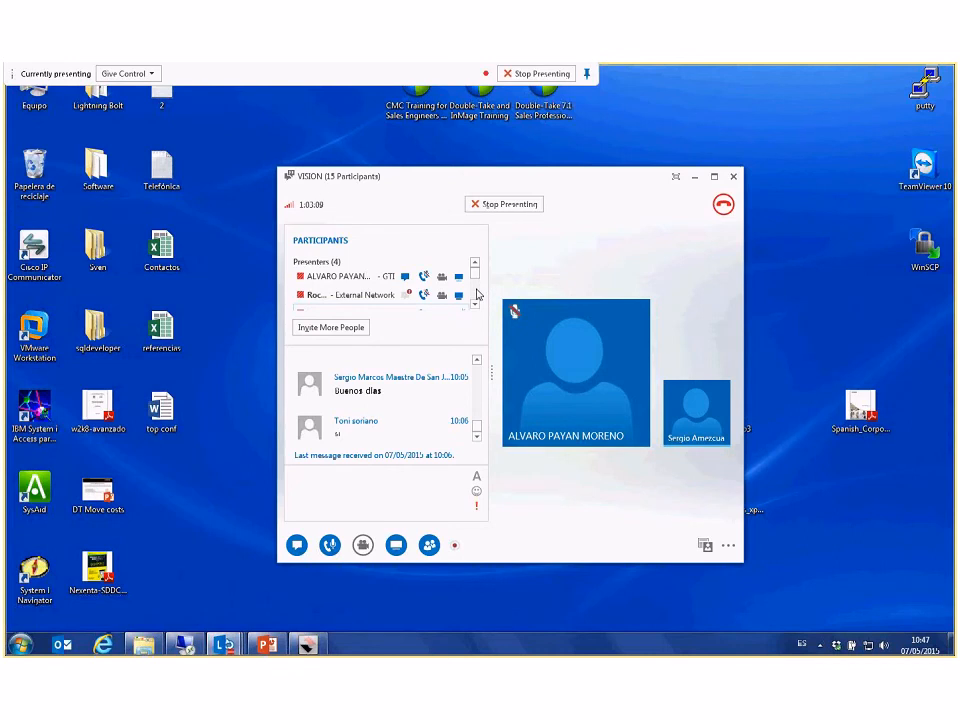
scroll(477, 294, down, 3)
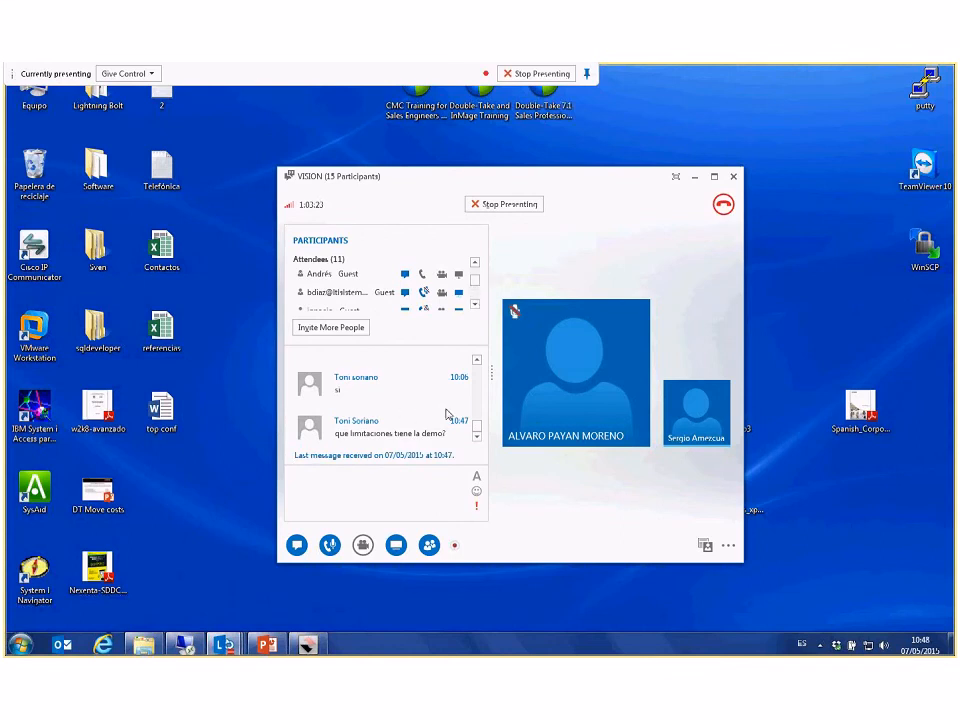
drag(480, 285, 480, 302)
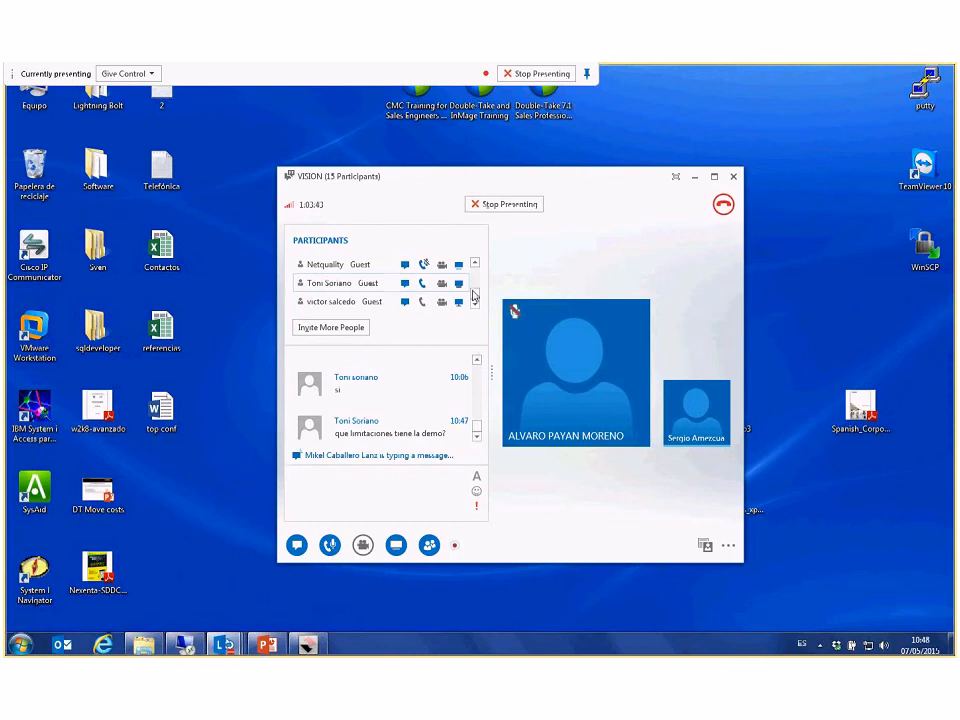
mouse_move(475, 294)
mouse_down()
mouse_move(478, 280)
mouse_move(479, 306)
mouse_up()
drag(338, 433, 455, 466)
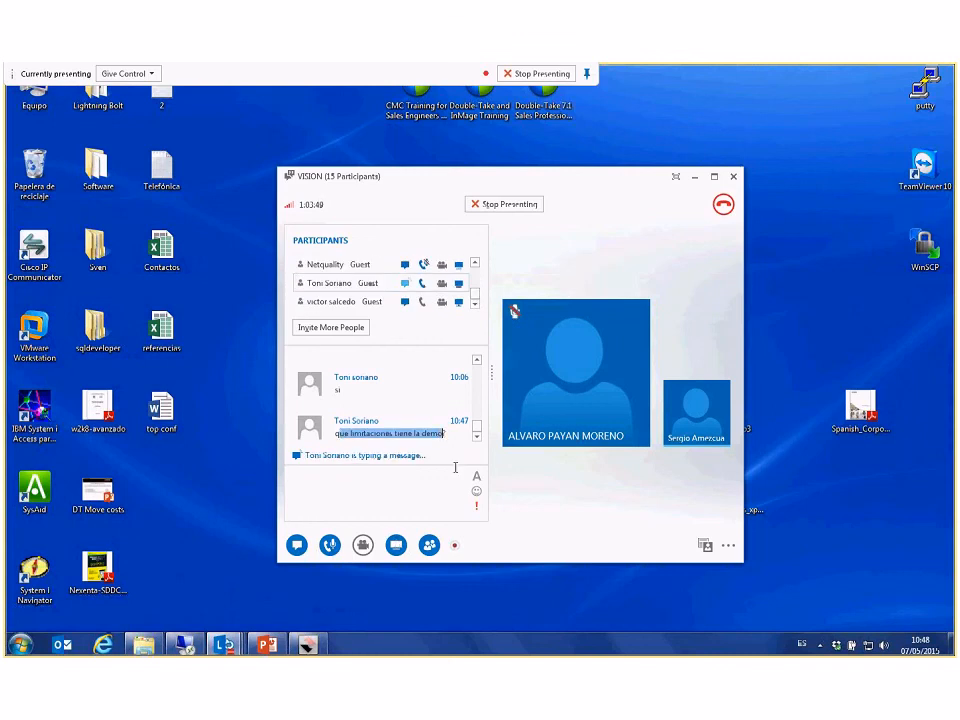
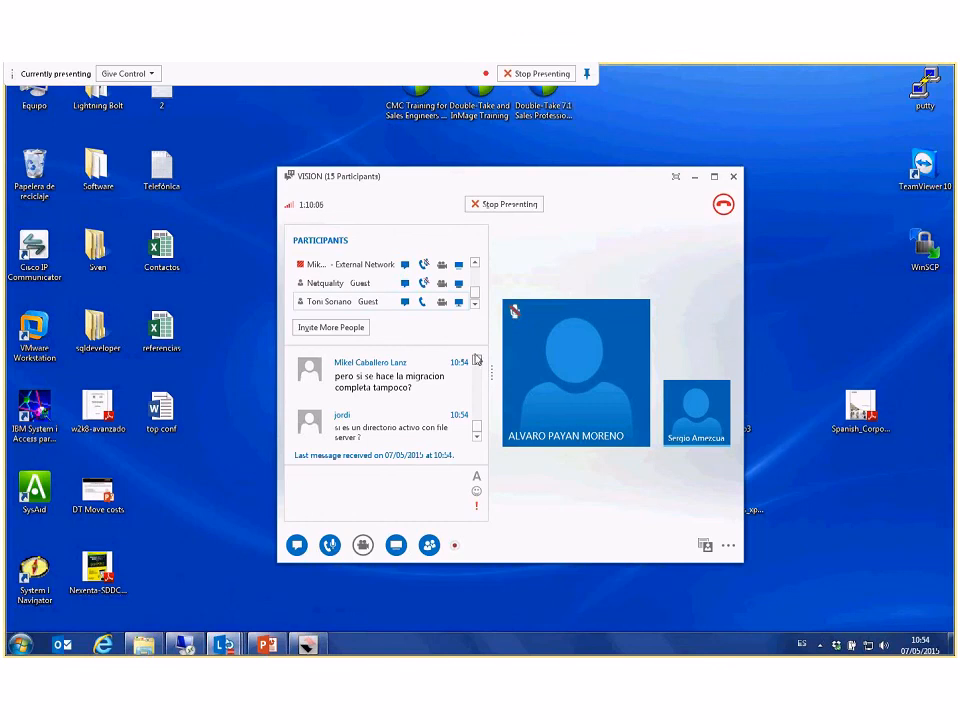
Step: Read back through the meeting chat for the attendees' questions about complete migration, Active Directory with a file server, and role configuration
click(477, 360)
click(477, 360)
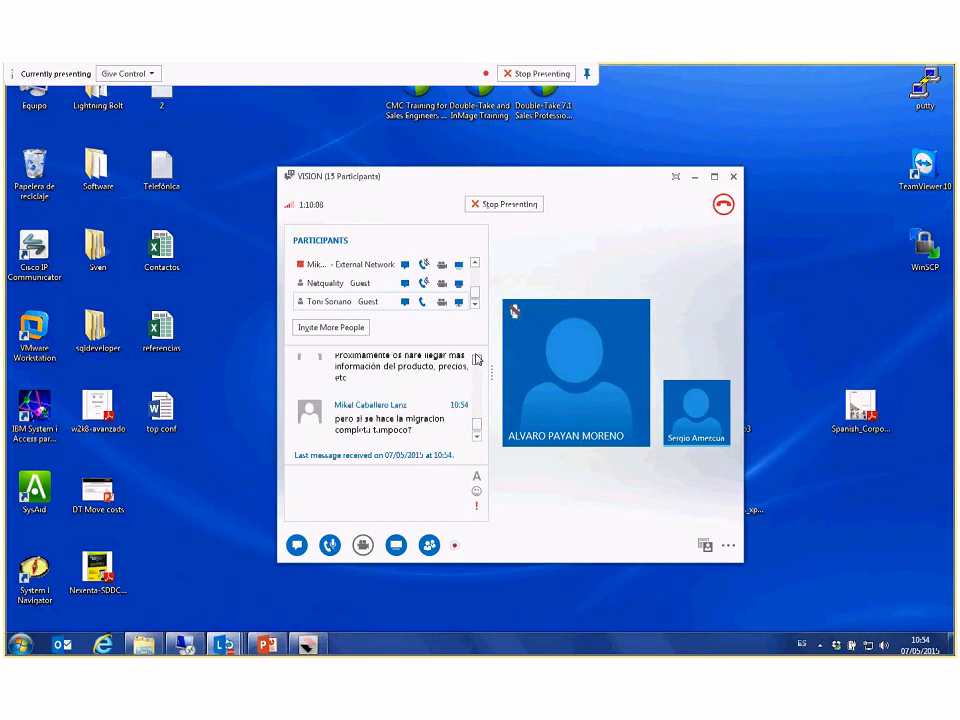
click(477, 360)
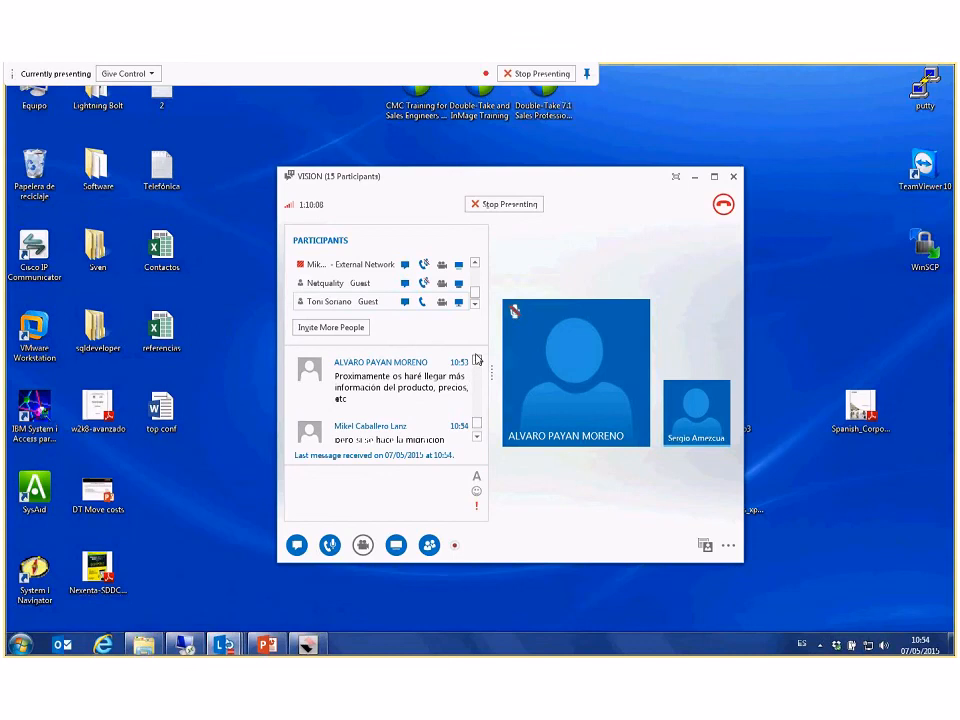
click(477, 437)
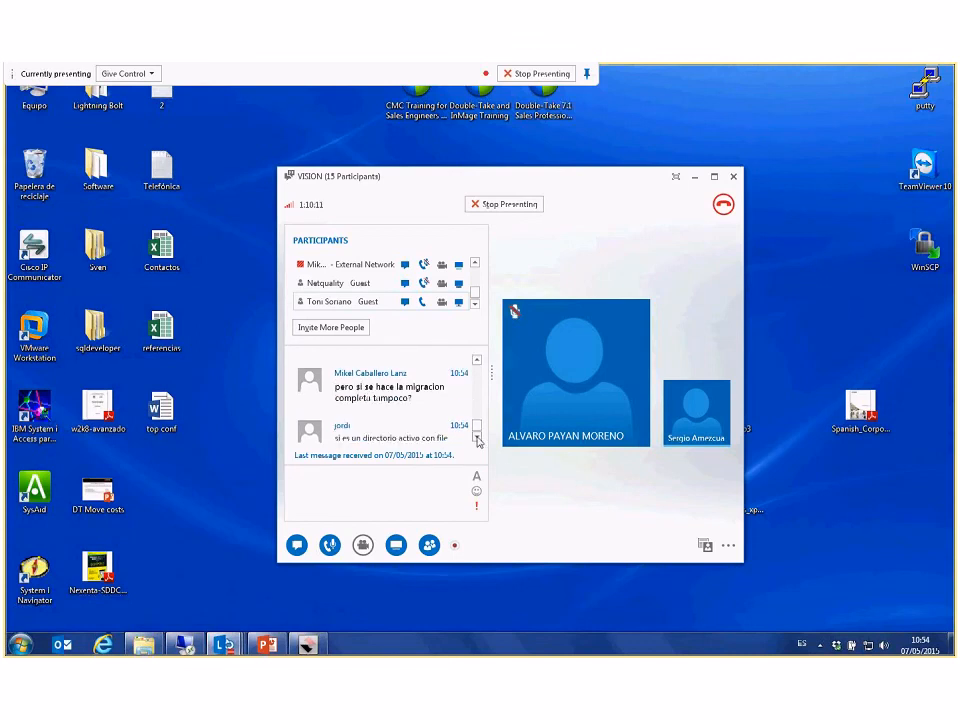
click(477, 438)
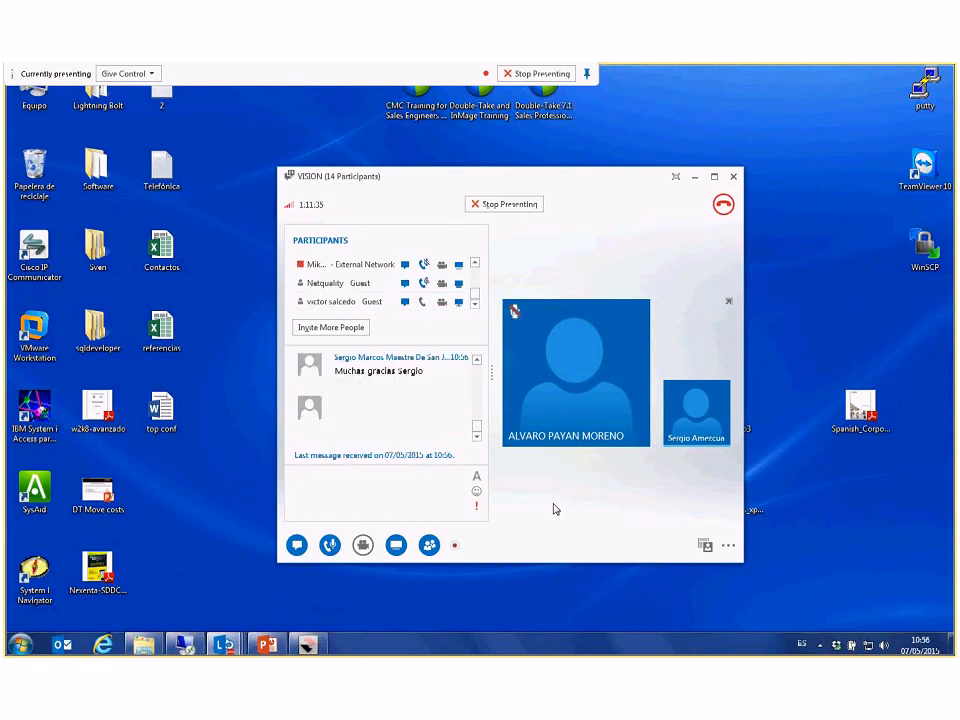
click(476, 360)
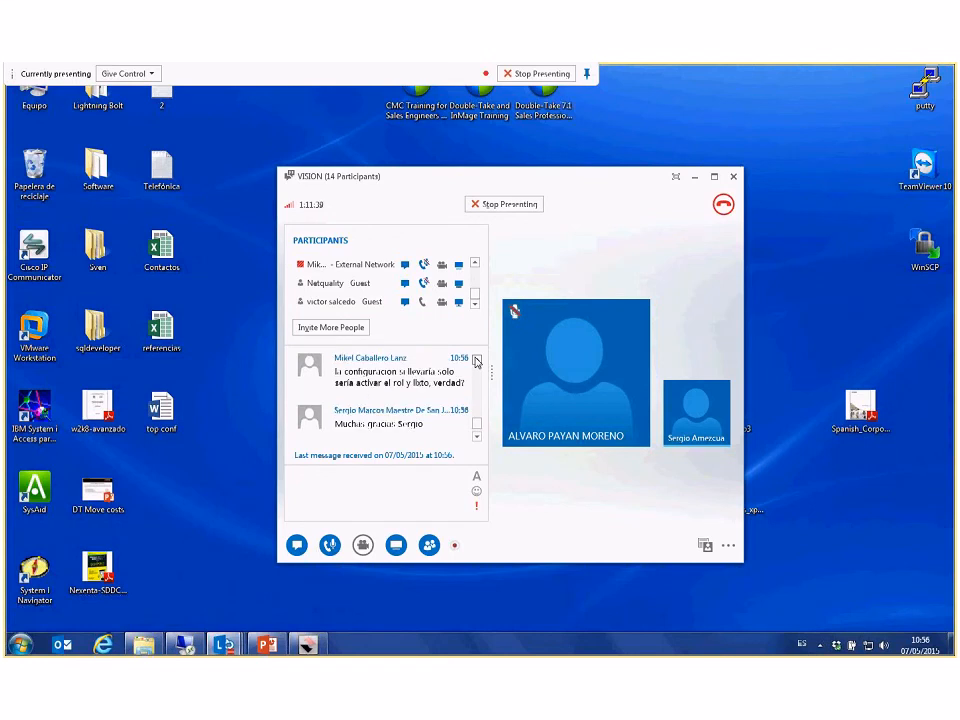
click(476, 360)
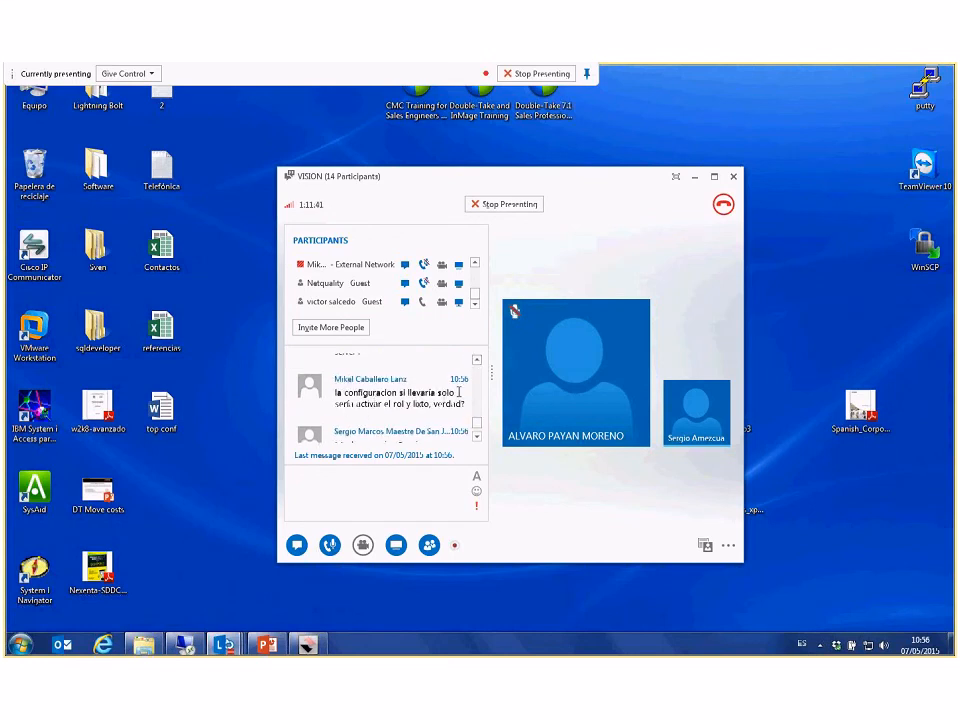